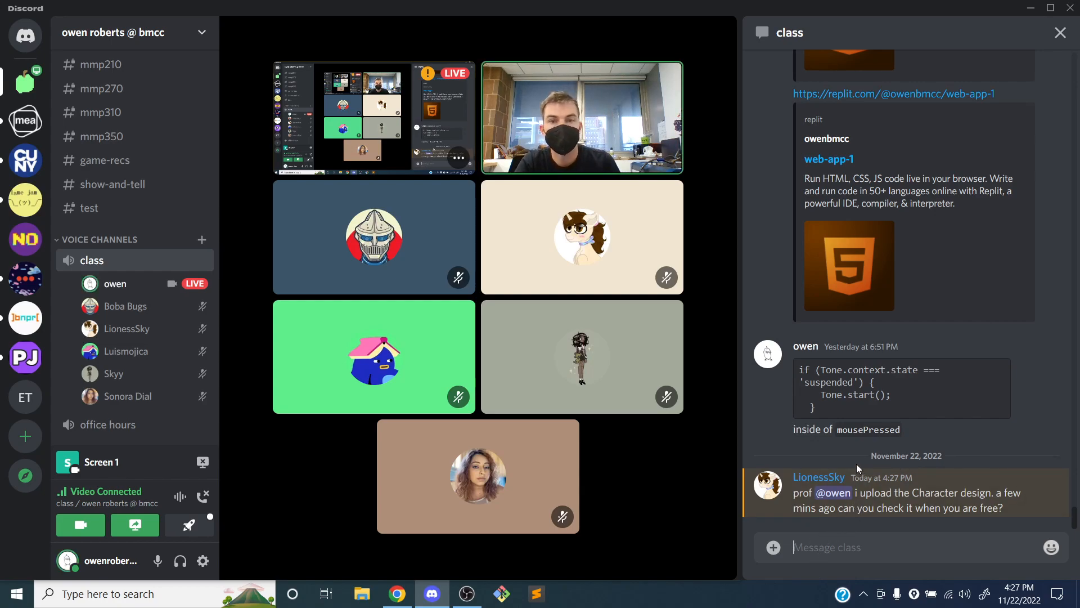
Minimize the Discord and browser windows to reveal the desktop
left_click(1032, 10)
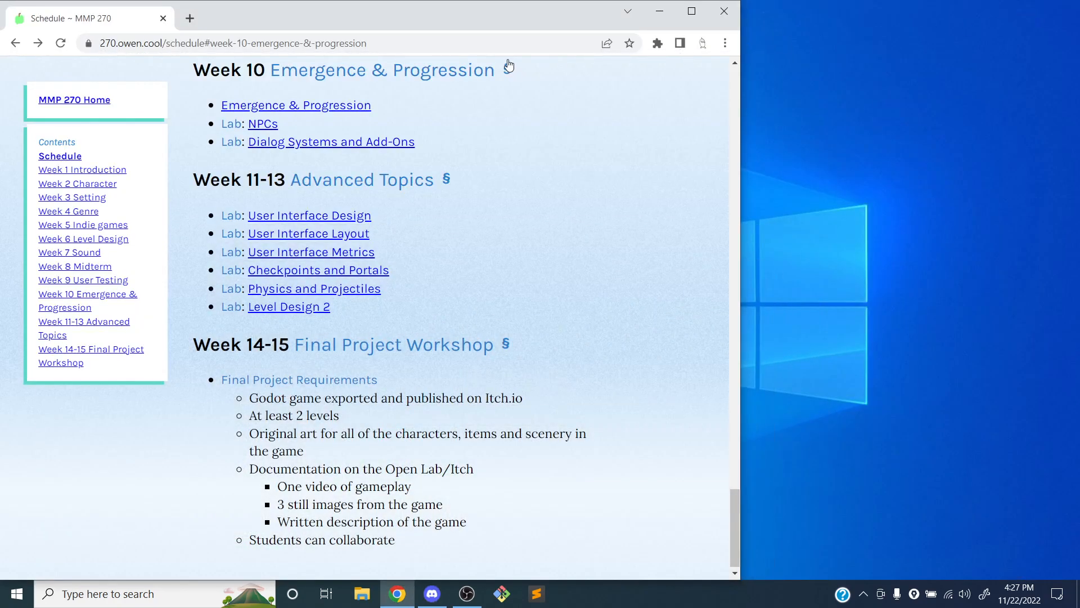
left_click(506, 35)
left_click(666, 15)
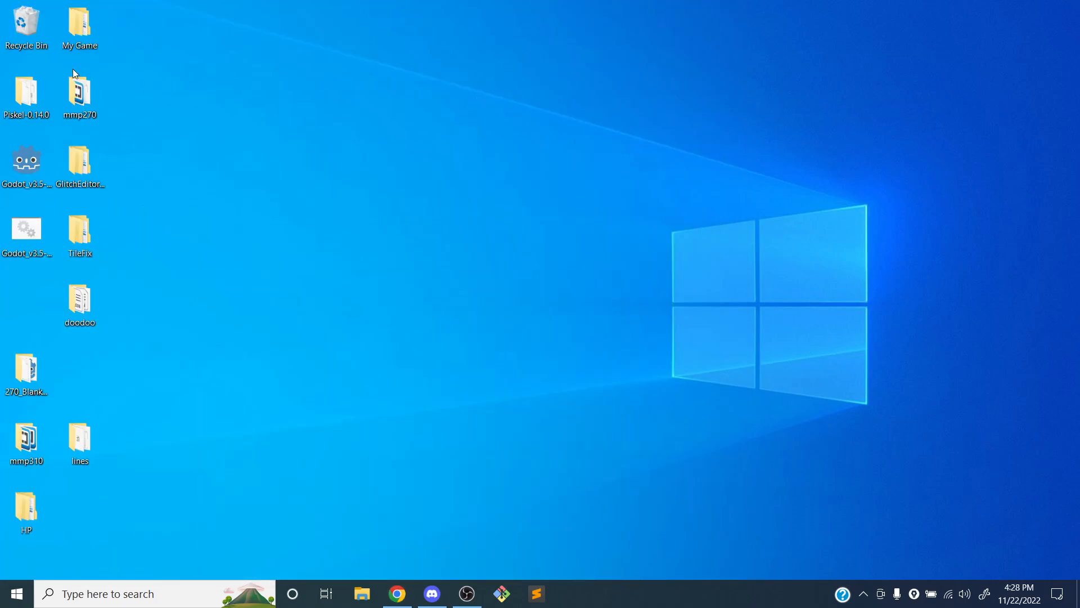
Launch Piskel-0.14.0.exe from the Piskel-0.14.0 folder on the desktop and close the folder window
double_click(23, 102)
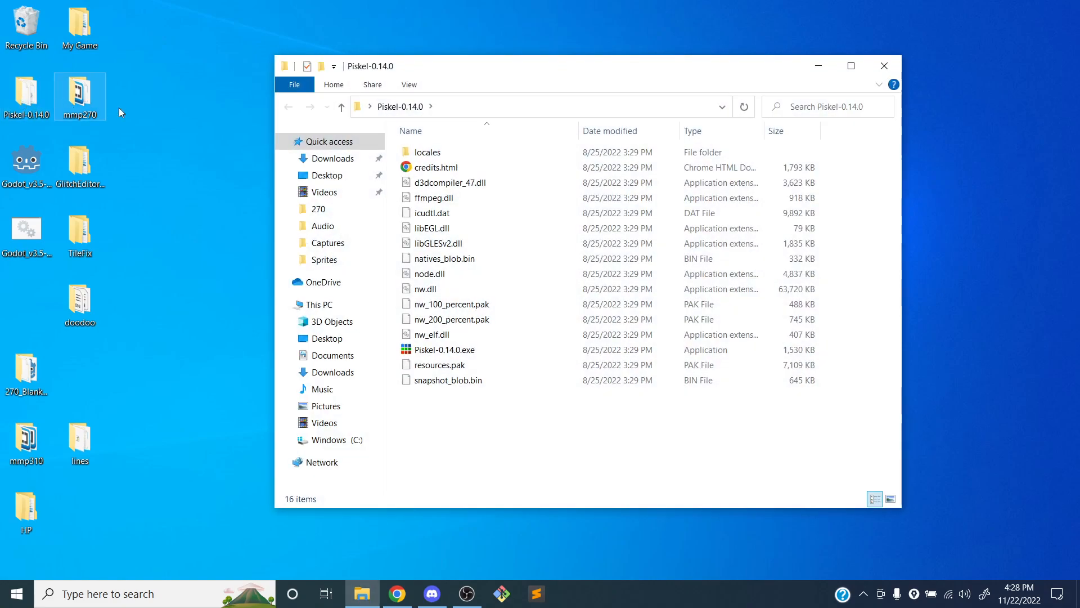
left_click(431, 353)
left_click(432, 354)
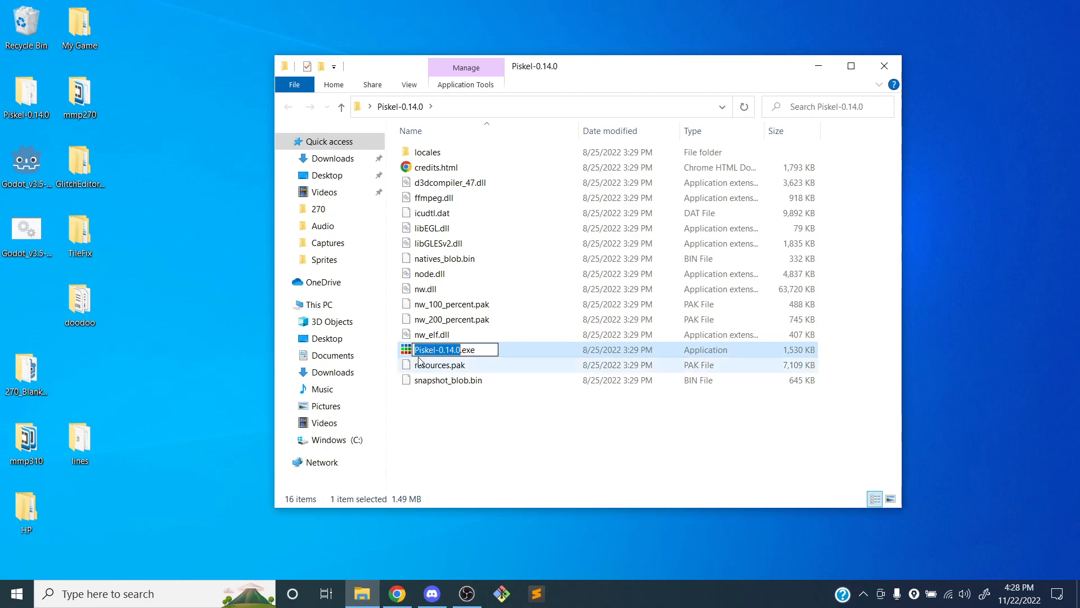
left_click(407, 352)
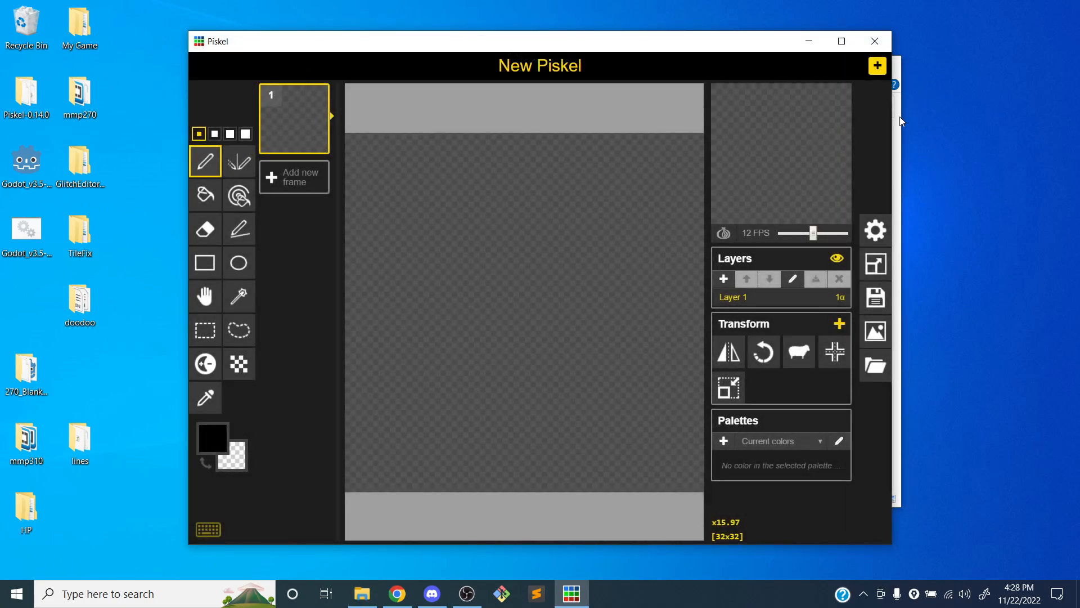
left_click(900, 117)
left_click_drag(612, 46, 700, 35)
left_click(662, 72)
left_click(808, 62)
Open character_designs.piskel from the My Game > Art > character folder in Piskel, replacing the current blank sprite
double_click(72, 18)
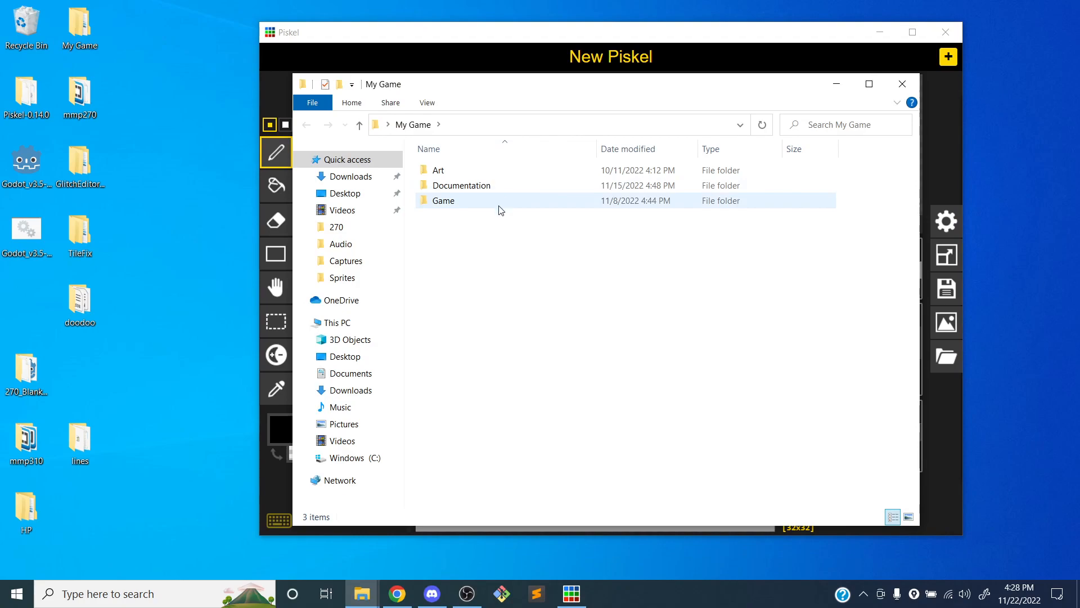
double_click(467, 171)
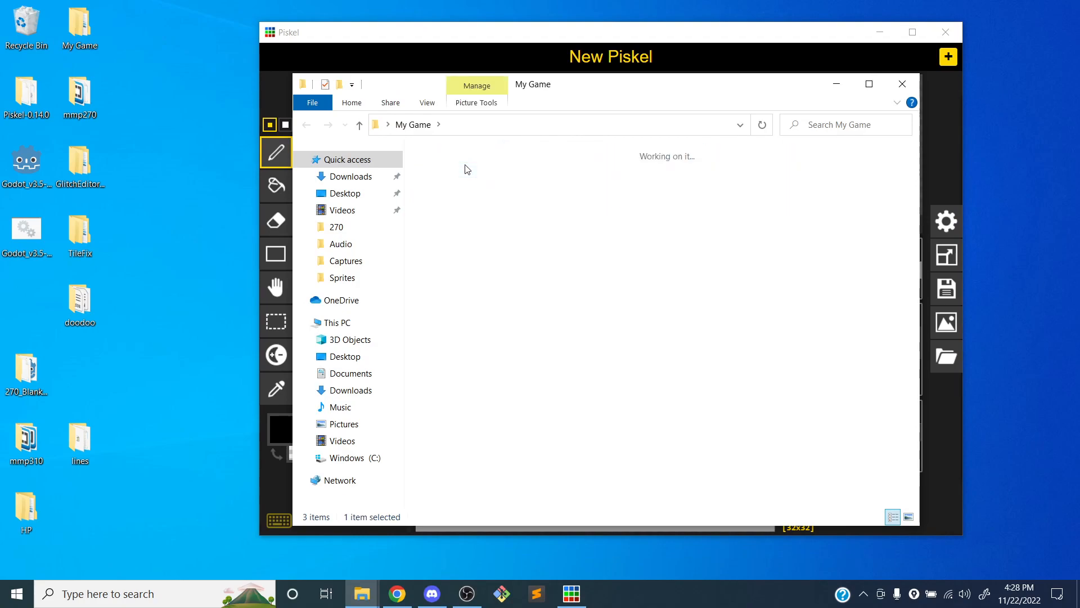
double_click(470, 170)
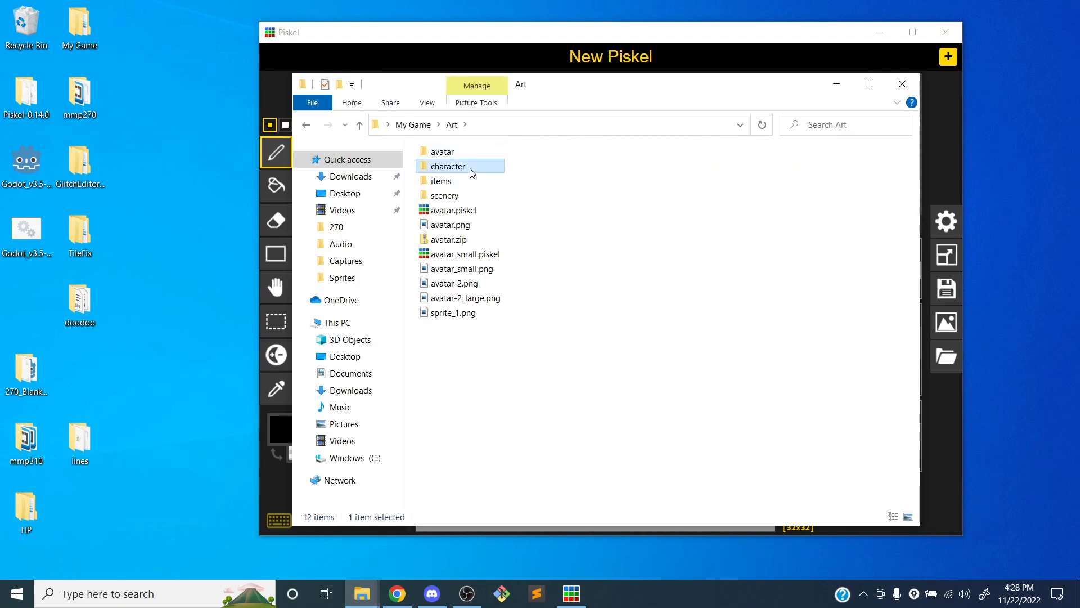
left_click_drag(626, 84, 343, 82)
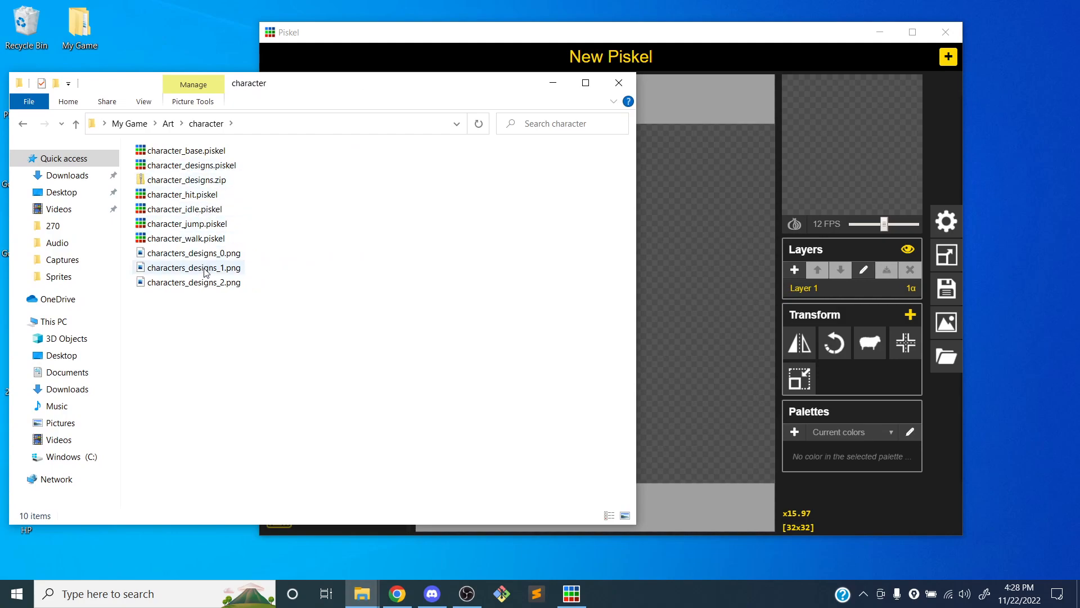
left_click_drag(192, 165, 672, 203)
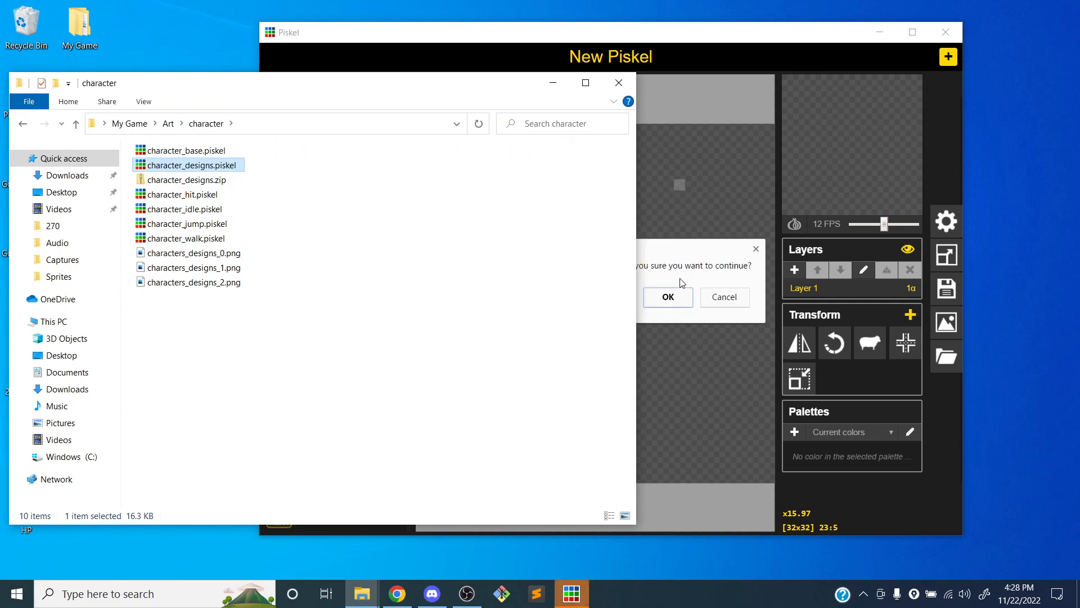
left_click(672, 294)
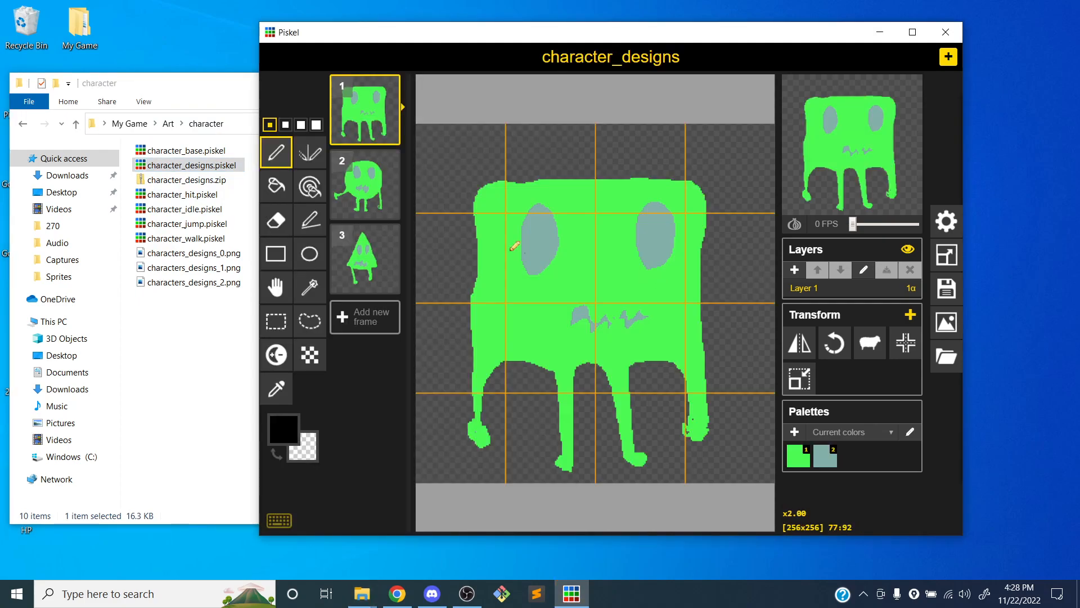
Select the triangular character's frame and check the sprite's canvas size settings
left_click(367, 250)
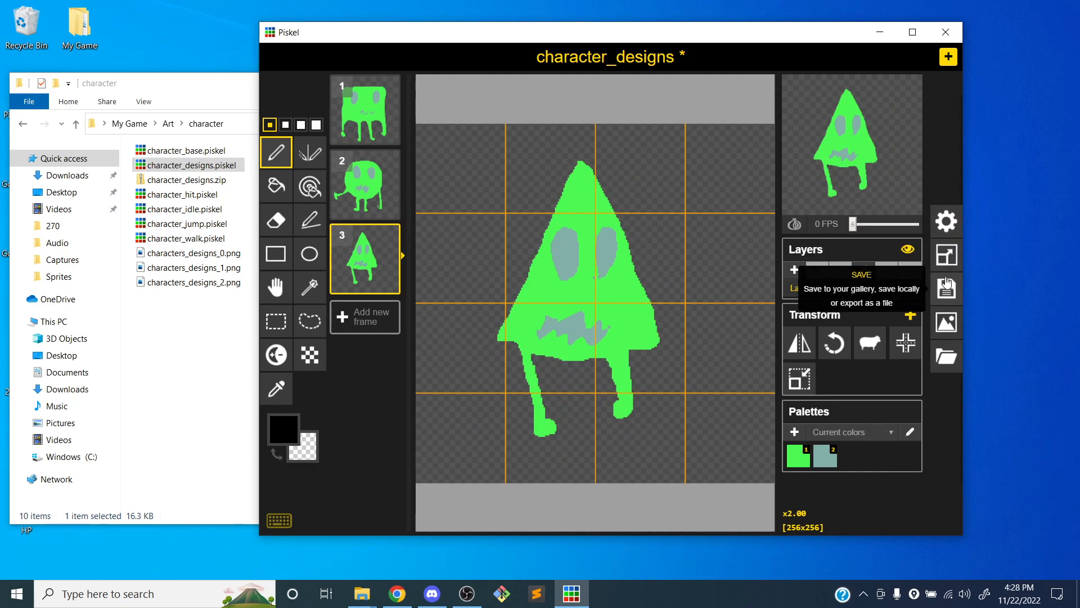
left_click(948, 256)
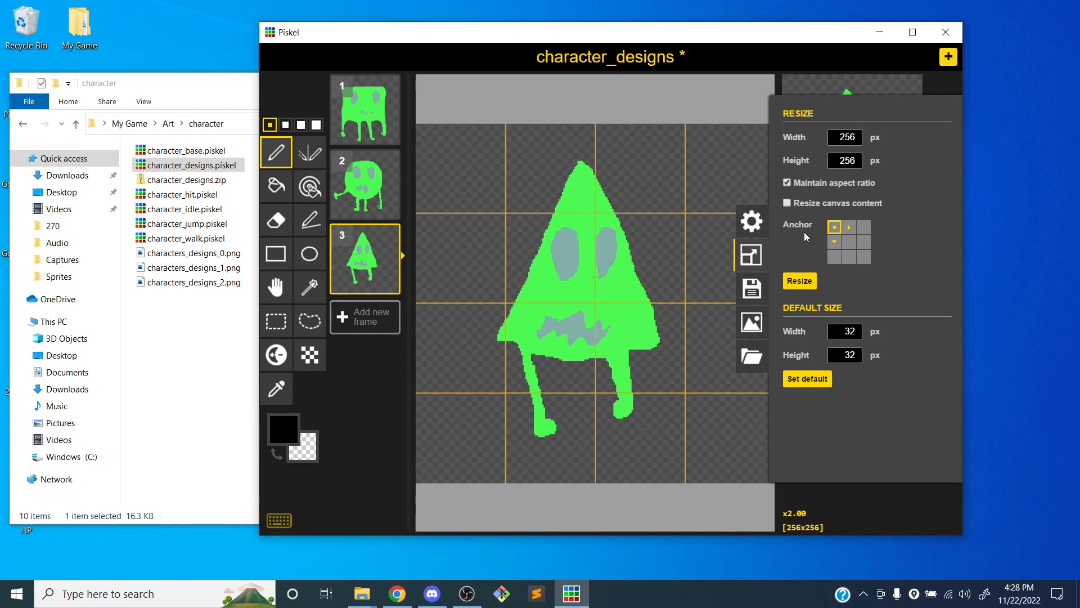
left_click(746, 260)
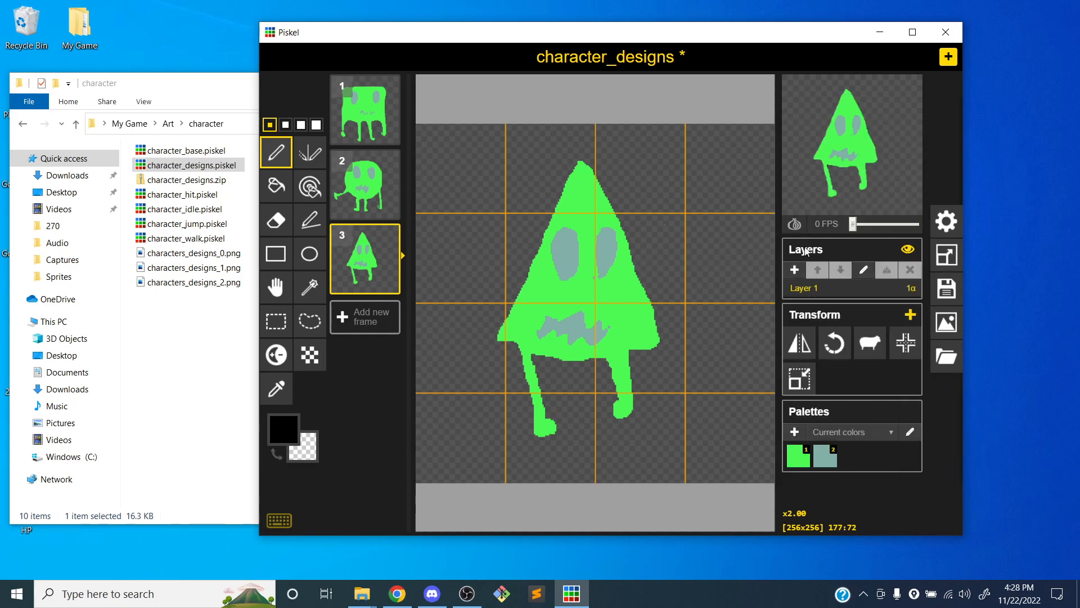
Enlarge the Piskel window and delete the first two frames, keeping only the triangular character
left_click_drag(639, 25, 588, 8)
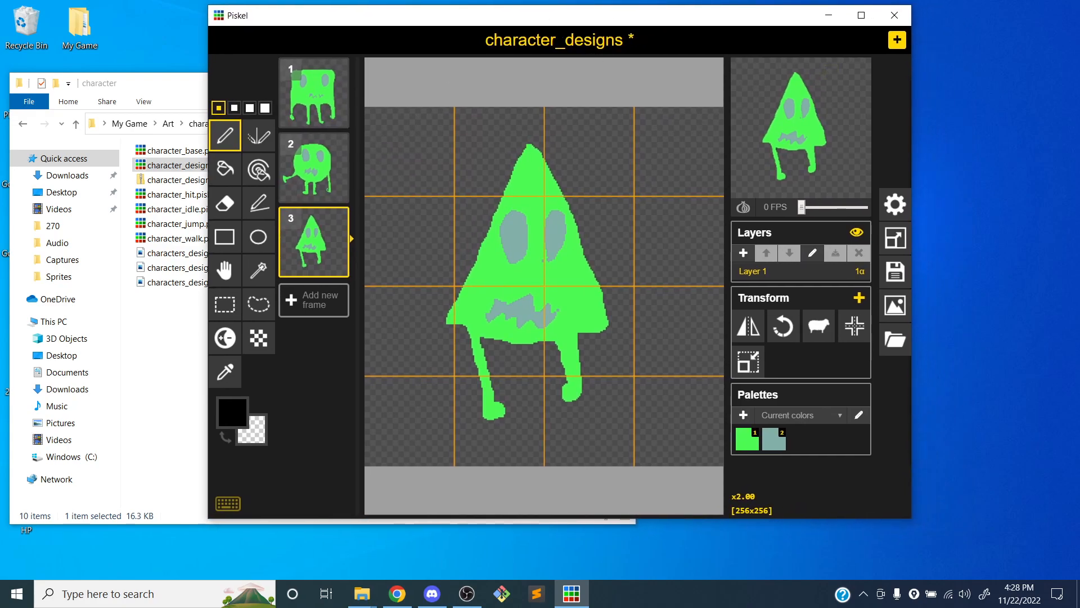
left_click_drag(909, 521, 1028, 585)
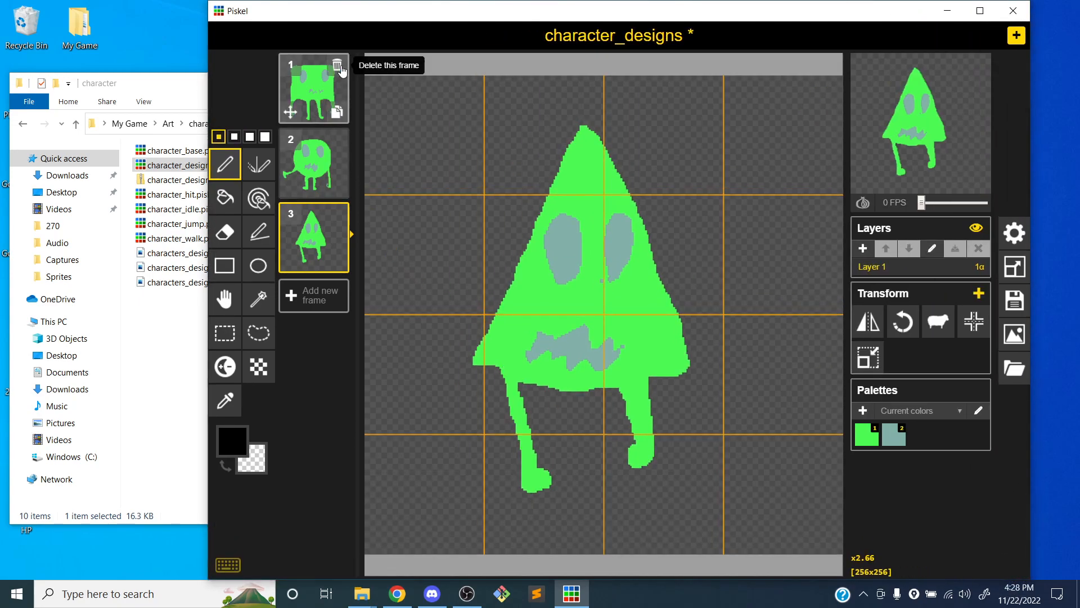
left_click(340, 65)
left_click(339, 65)
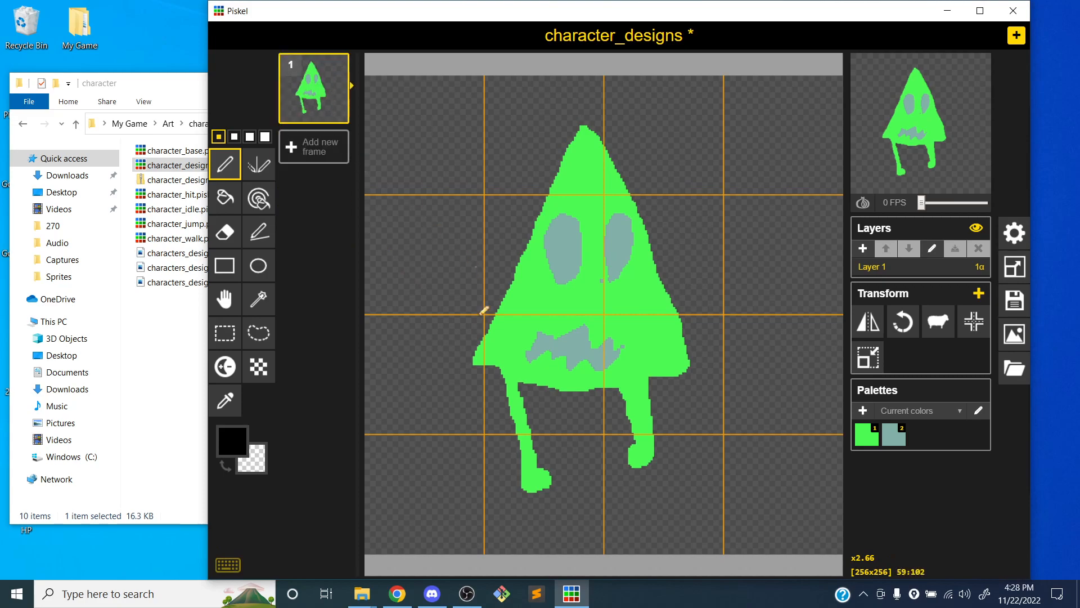
Erase both legs of the triangular character with the largest eraser size and center the drawing on the canvas
key("e")
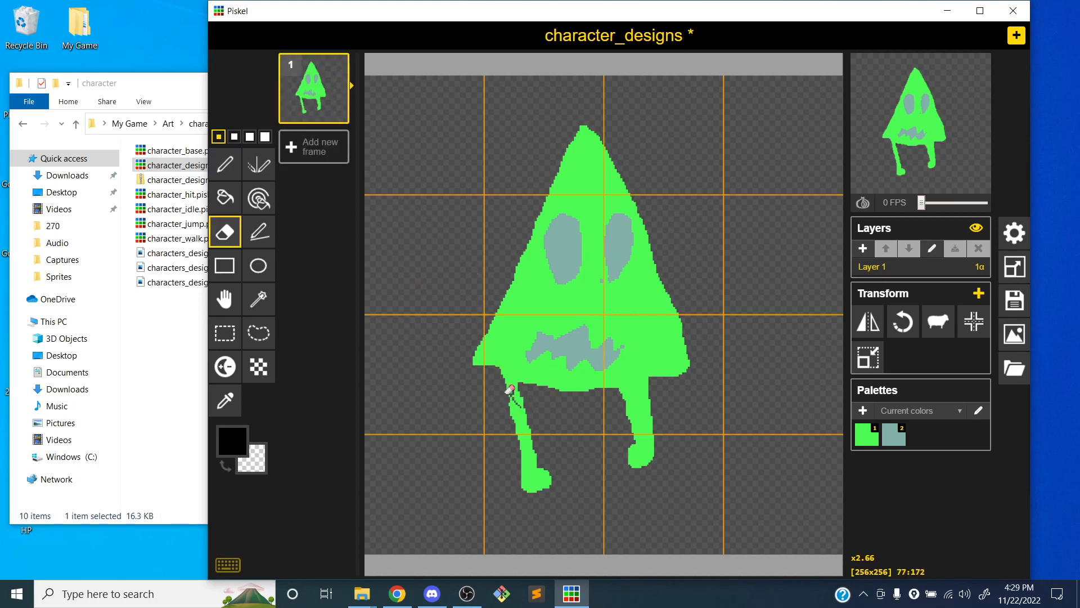
left_click(264, 136)
mouse_move(511, 394)
left_mouse_down()
mouse_move(520, 395)
mouse_move(507, 369)
mouse_move(531, 476)
mouse_move(555, 484)
left_mouse_up()
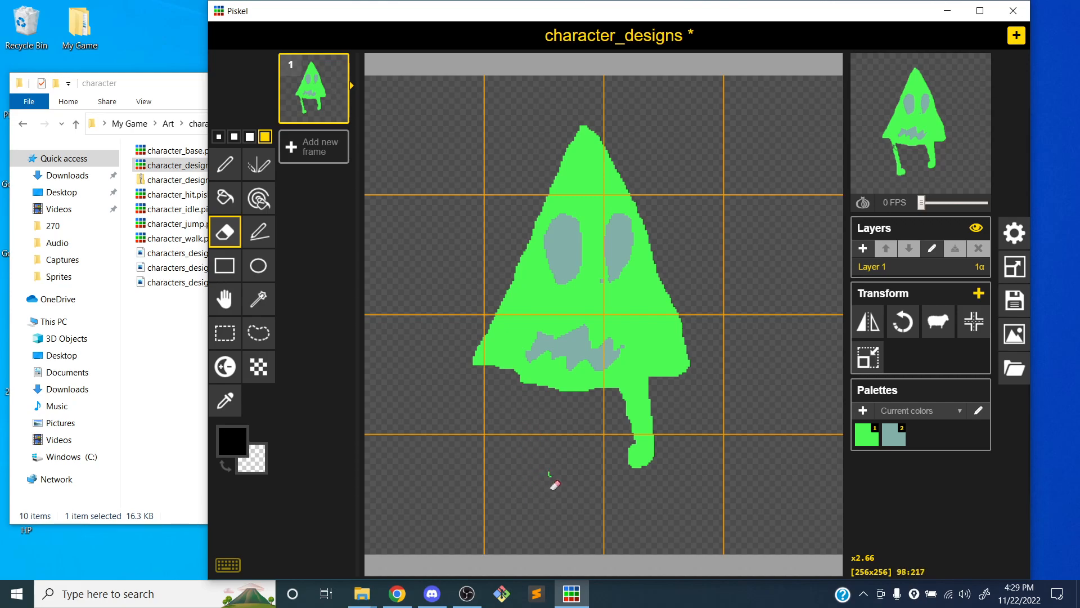
mouse_move(633, 467)
left_mouse_down()
mouse_move(677, 453)
mouse_move(638, 457)
mouse_move(653, 441)
mouse_move(636, 442)
mouse_move(646, 419)
mouse_move(632, 407)
mouse_move(646, 405)
mouse_move(630, 401)
mouse_move(662, 388)
left_mouse_up()
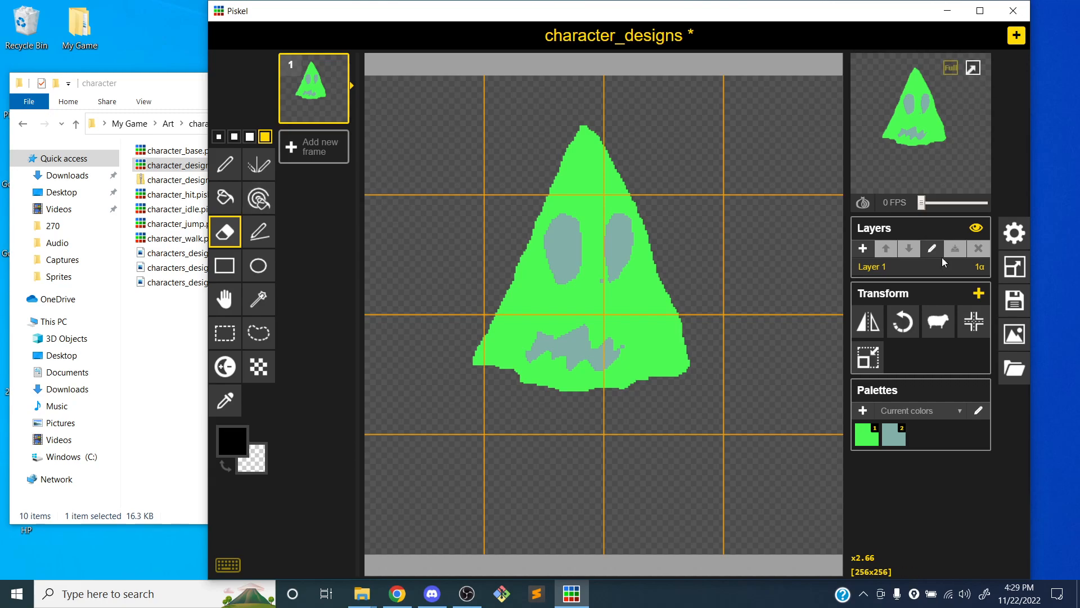
left_click(975, 322)
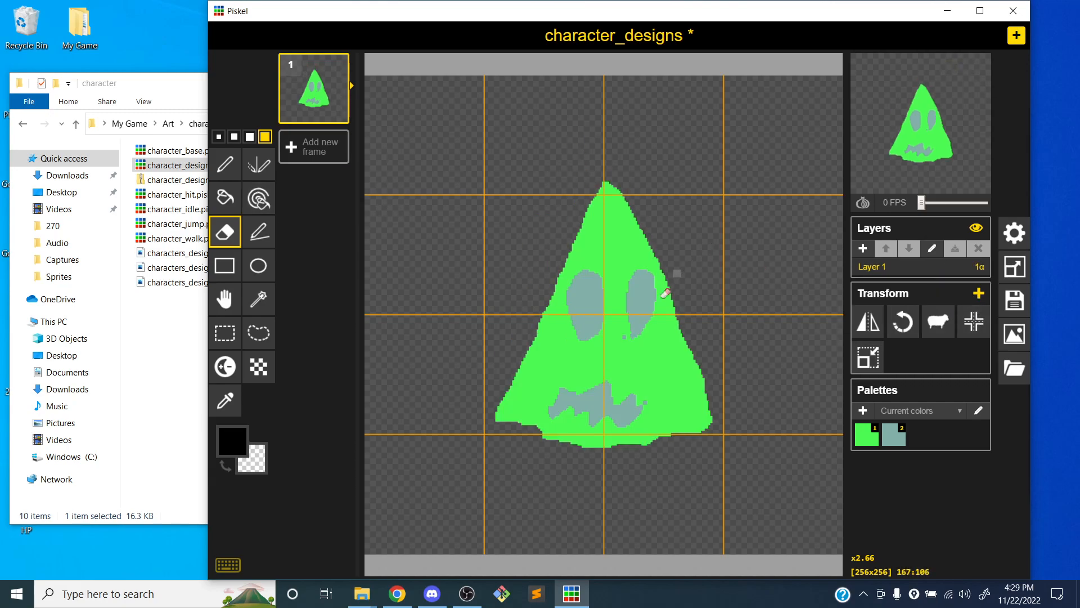
Choose the palette's green for the Pen tool and undo the black strokes made on the triangle's lower-left edge
left_click(225, 164)
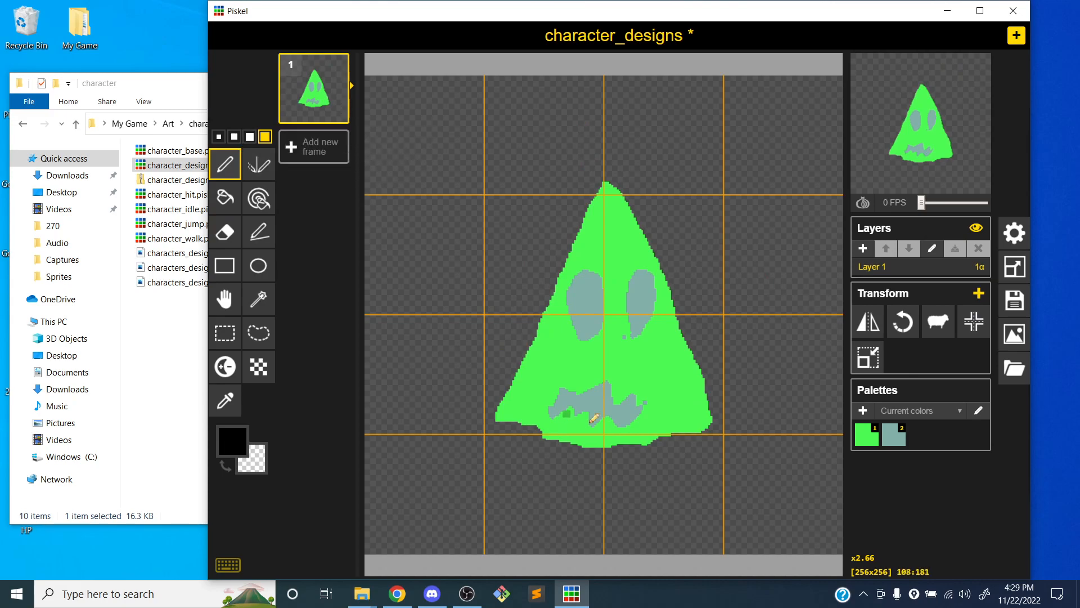
left_click(525, 419)
left_click_drag(541, 431, 514, 416)
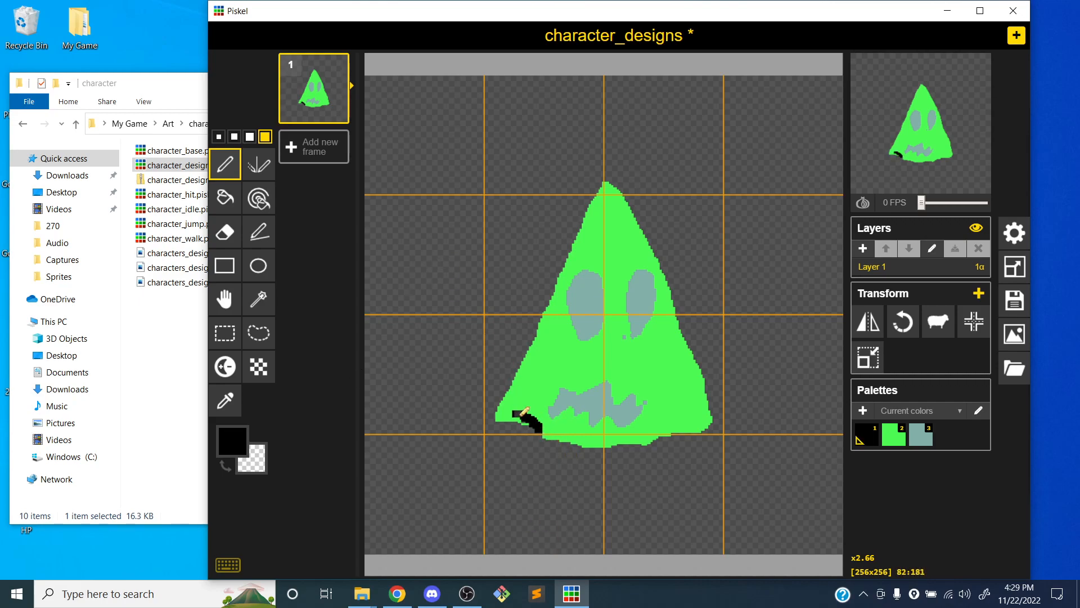
left_click(894, 434)
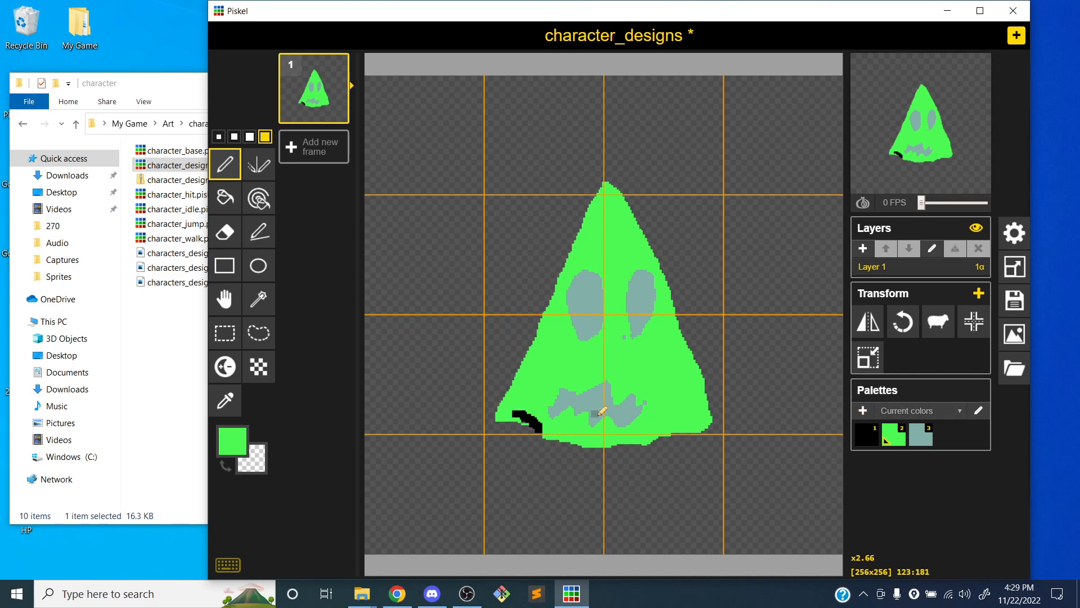
key("ctrl+z")
key("ctrl+z")
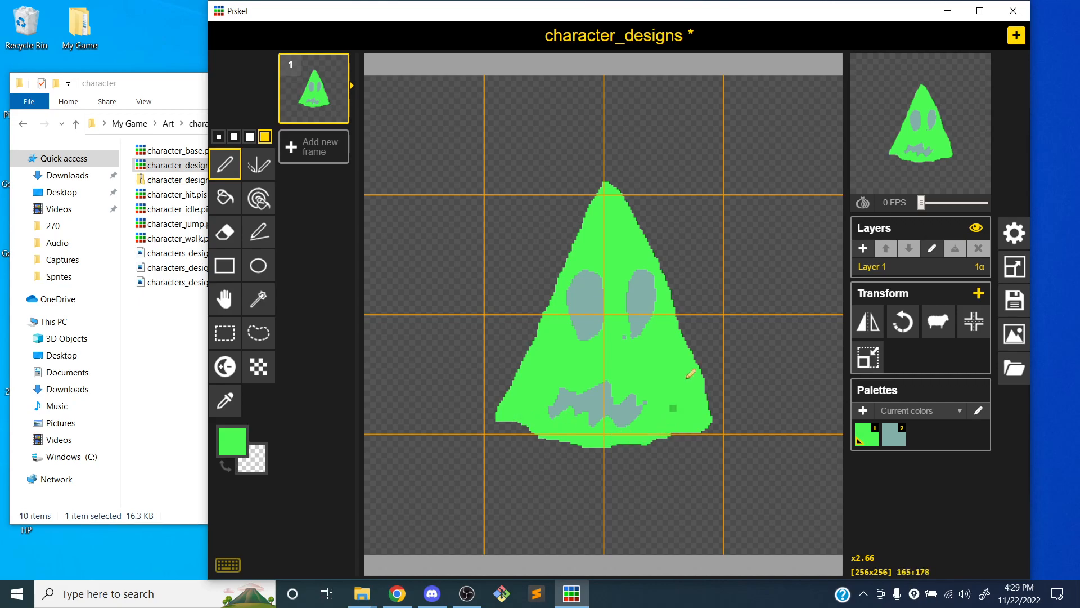
Change the sprite's title to character_portraits in the save settings
left_click(1021, 303)
left_click(948, 160)
key("BackSpace")
key("BackSpace")
key("BackSpace")
key("BackSpace")
key("BackSpace")
key("BackSpace")
key("BackSpace")
key("BackSpace")
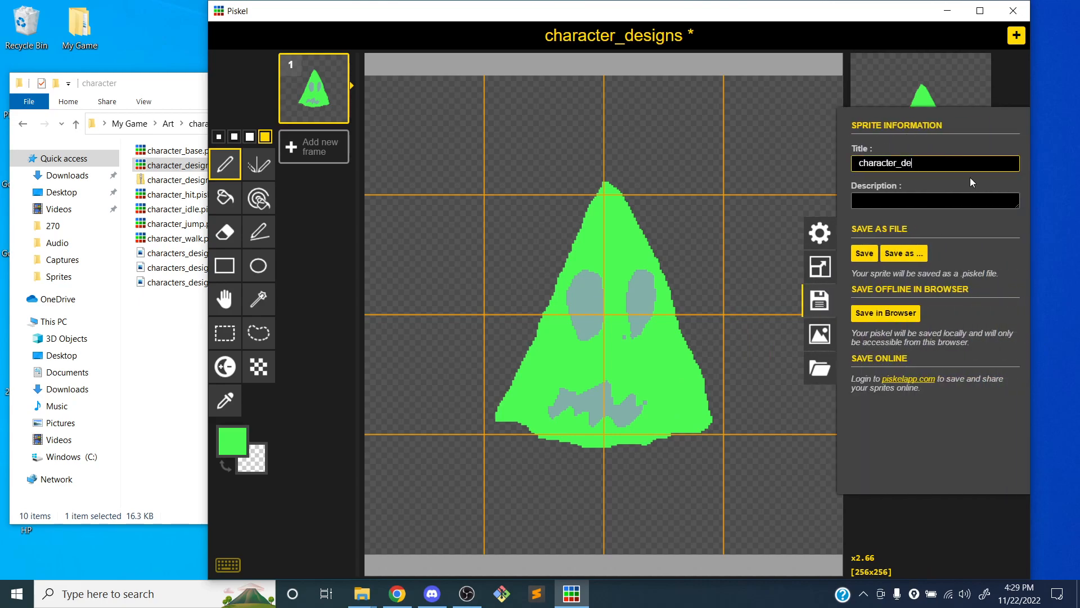
type("_")
Save the sprite as character_portraits.piskel in the My Game > Art > character folder
left_click(902, 252)
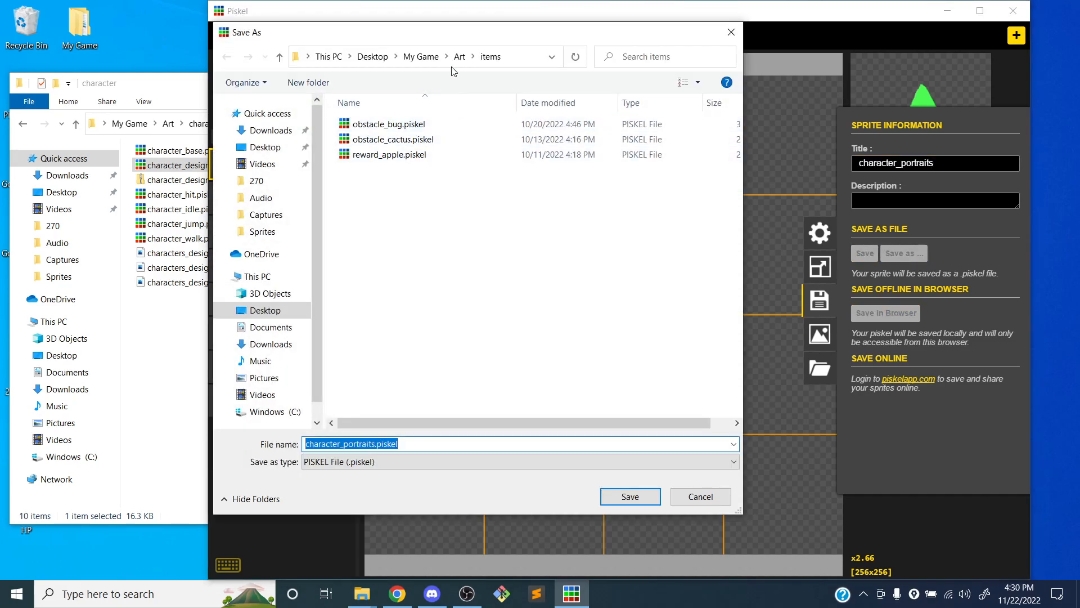
left_click(460, 59)
double_click(435, 140)
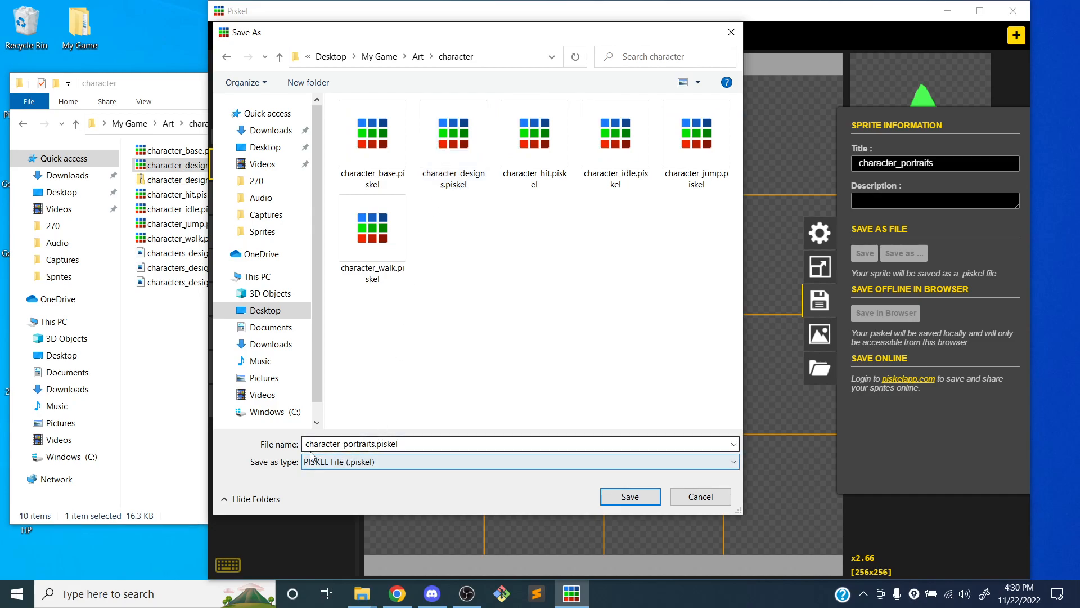
left_click(630, 496)
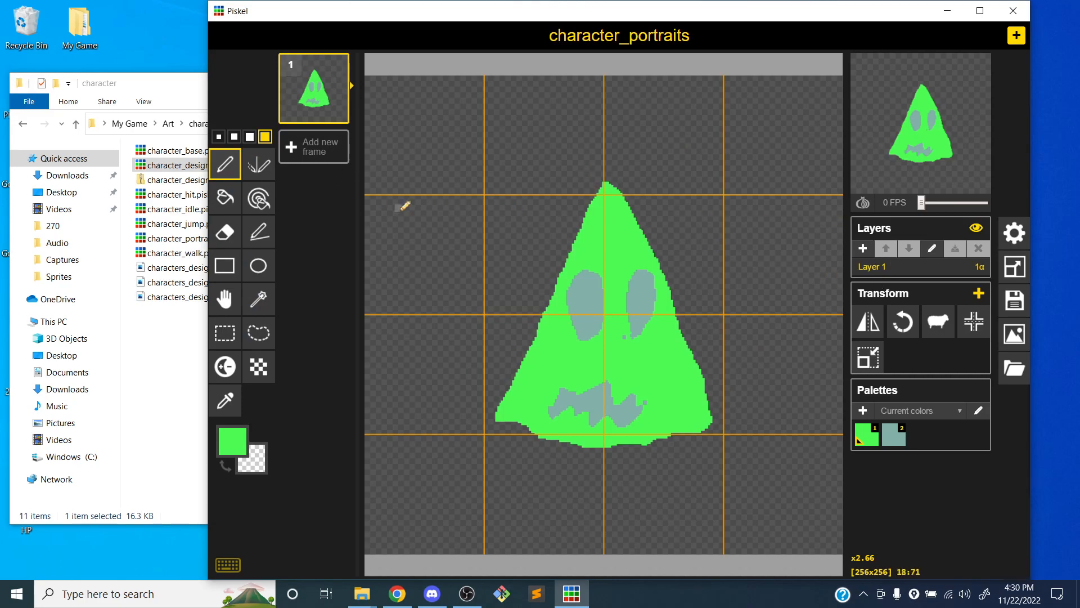
Paint over the stray grey spot below the character's right-hand eye in green and duplicate the frame
left_click(629, 339)
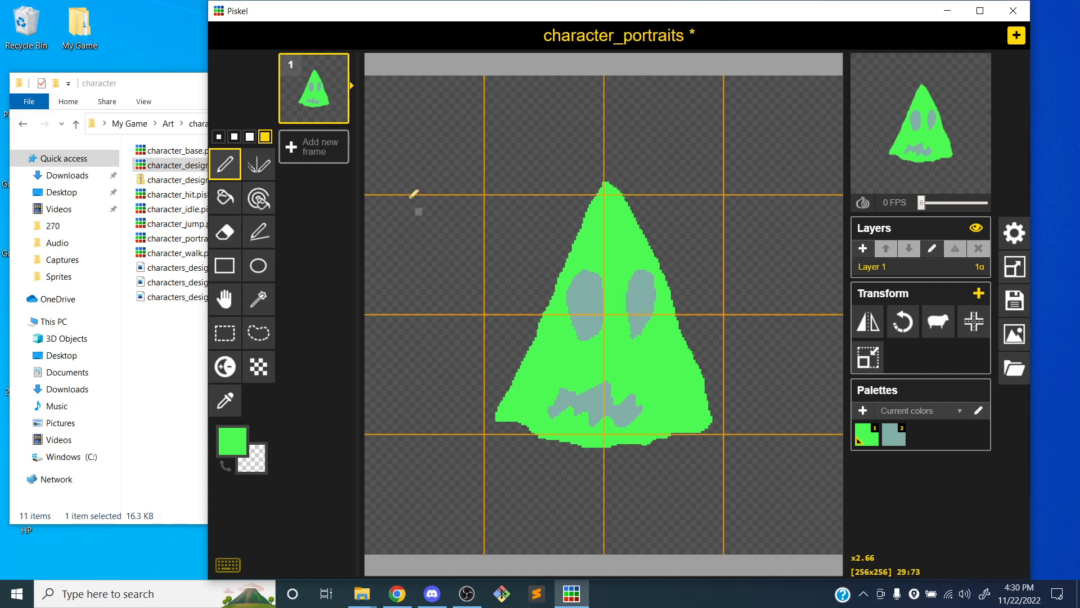
left_click(338, 113)
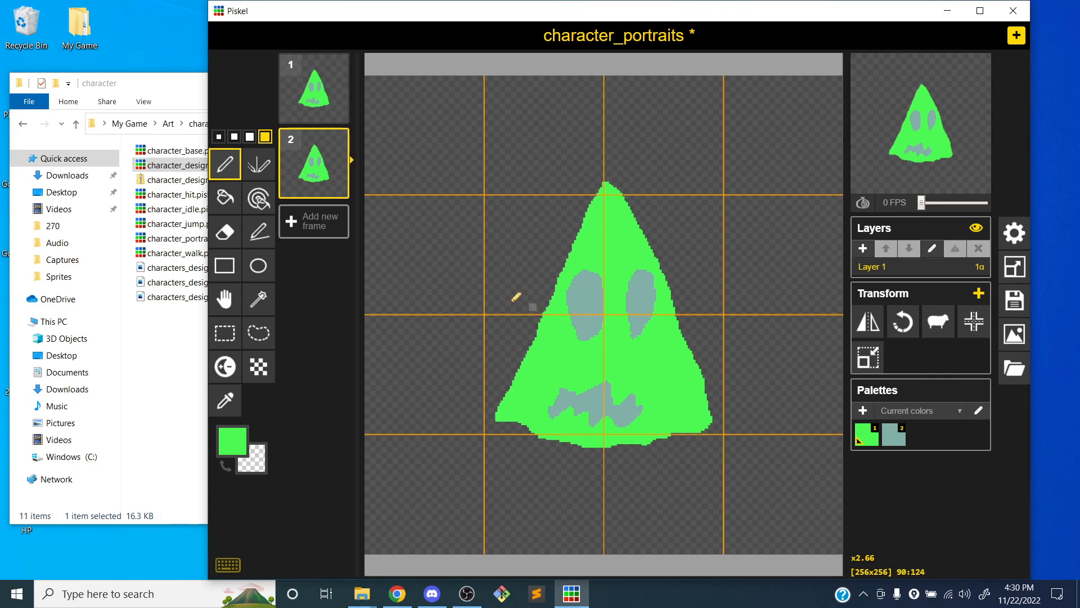
Fill both eyes and the mouth with green on the second frame, and duplicate that faceless frame
left_click(225, 197)
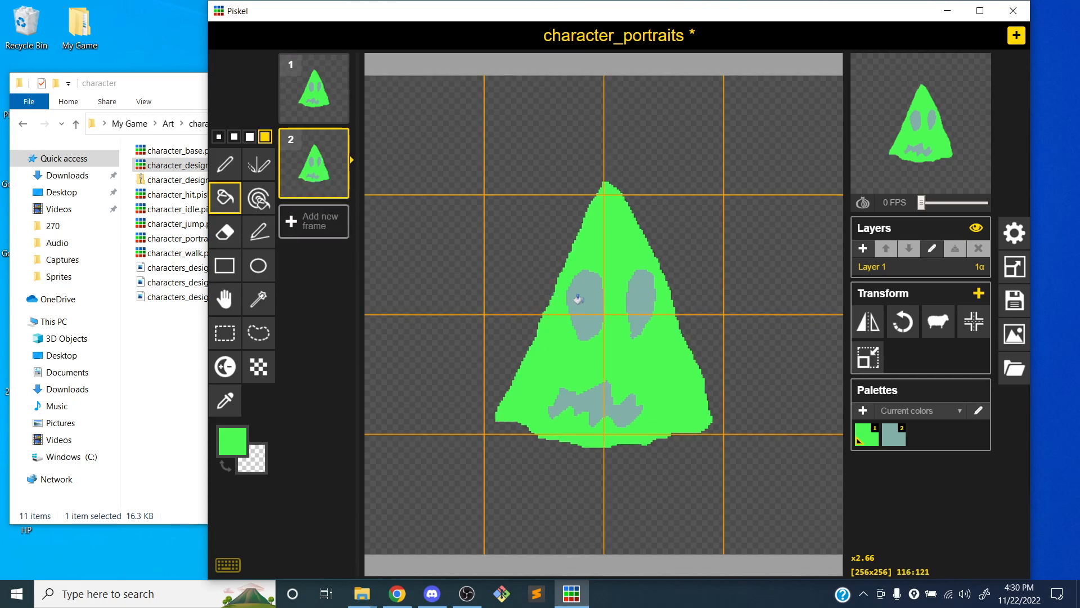
left_click(579, 300)
left_click(640, 304)
left_click(591, 400)
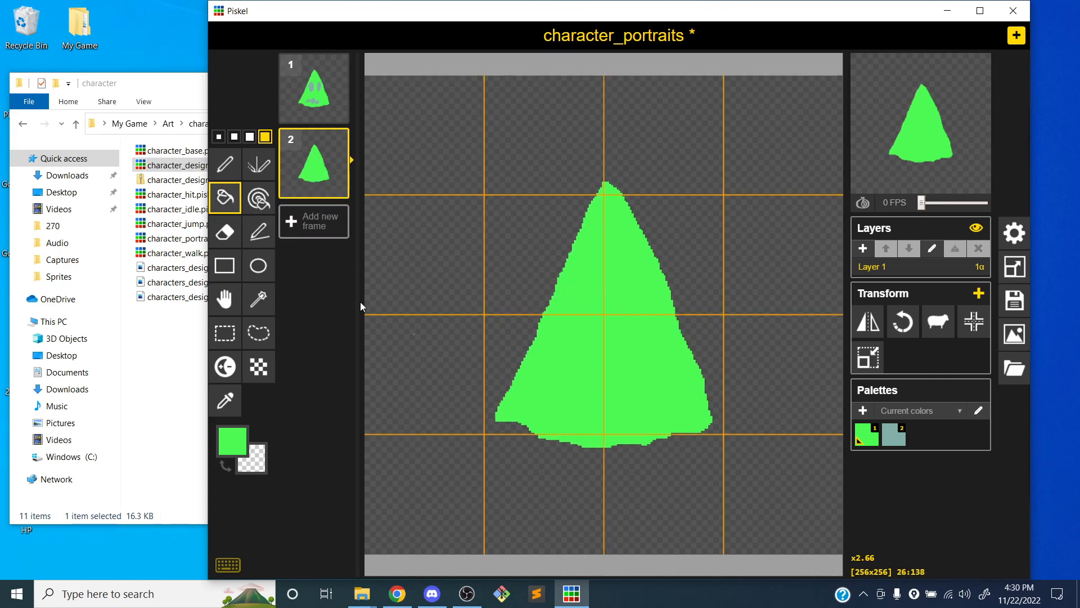
mouse_move(336, 187)
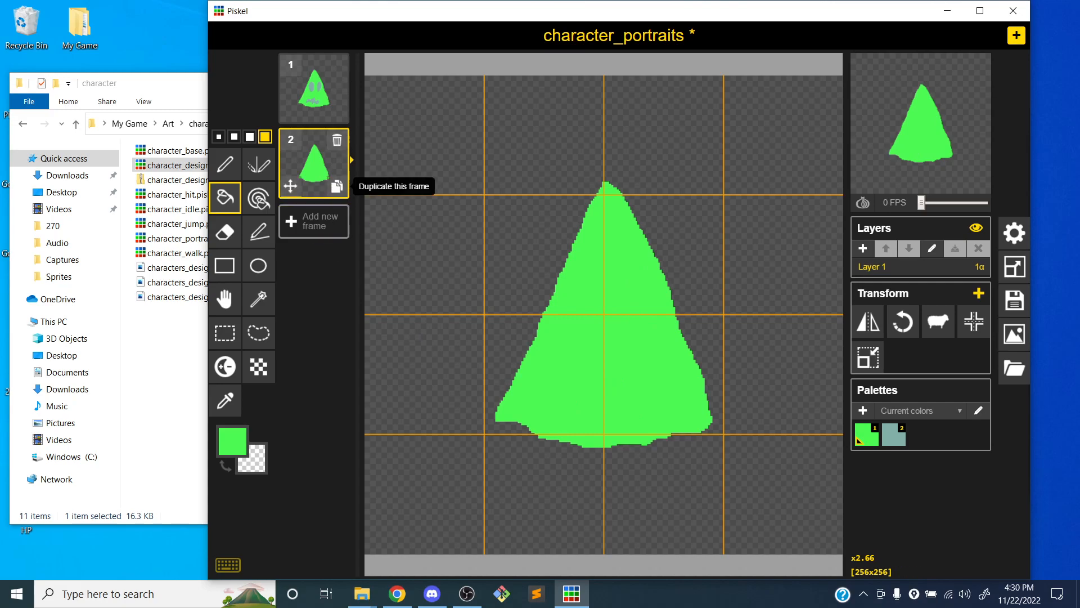
left_click(336, 187)
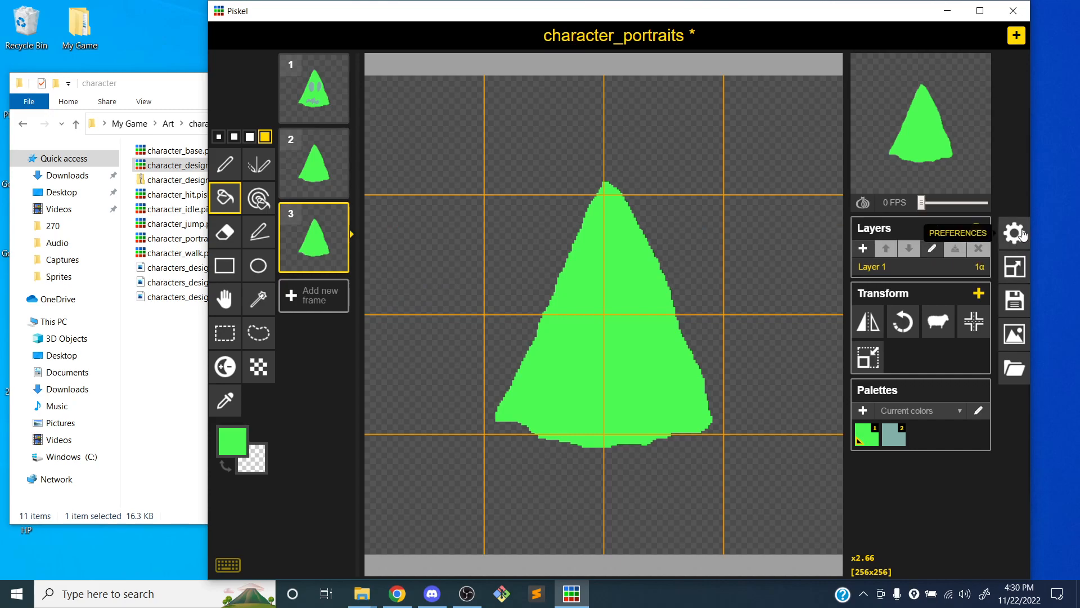
Turn off the canvas grid in the settings and enable onion skinning
left_click(1016, 270)
left_click(824, 245)
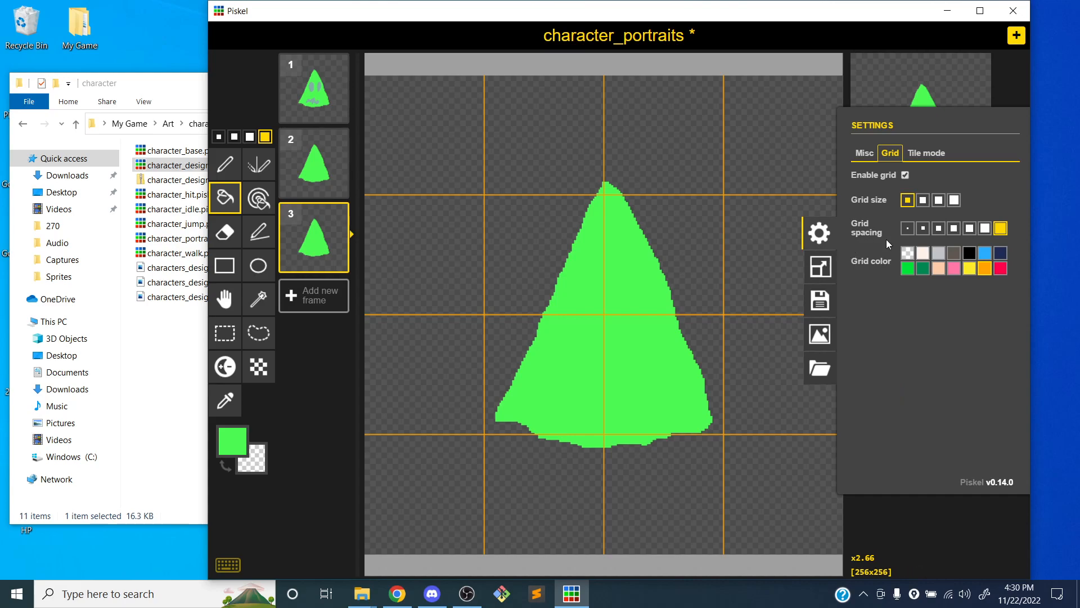
left_click(905, 175)
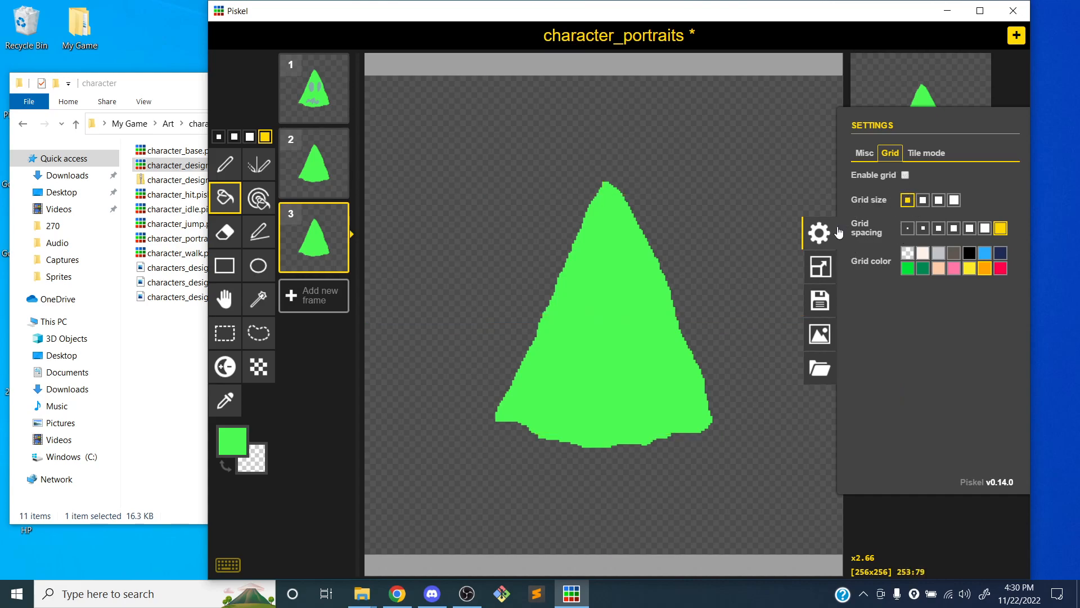
left_click(820, 233)
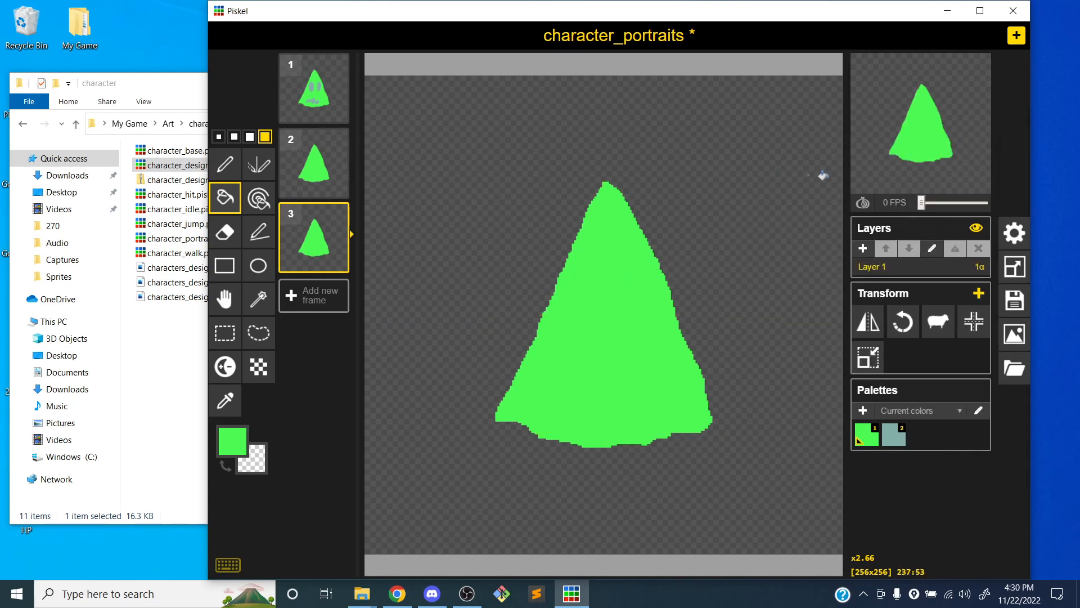
left_click(859, 210)
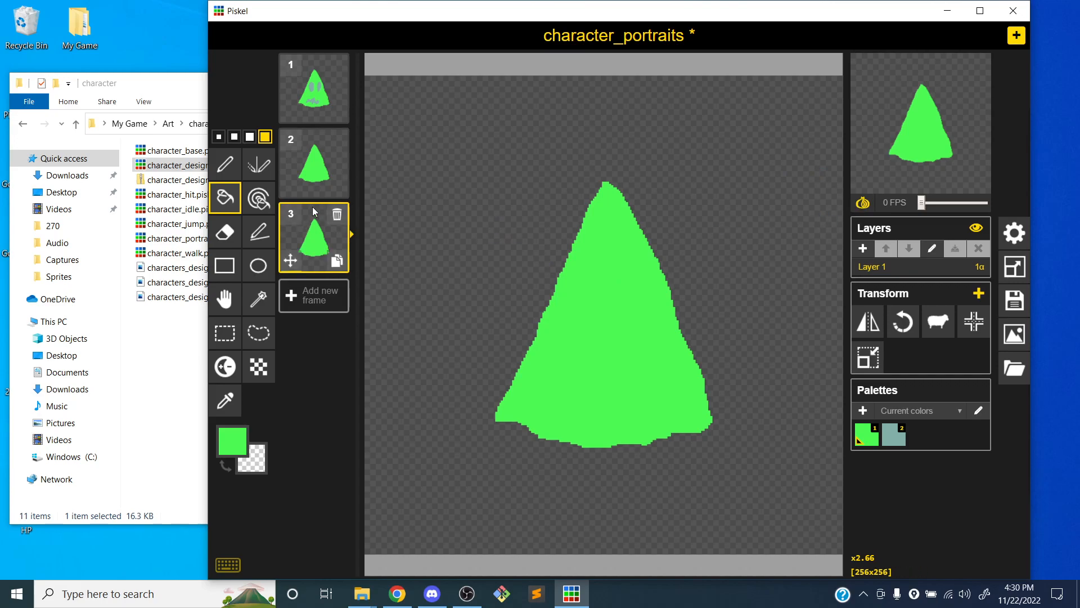
Draw two arched grey-green eyes on the faceless second frame with the Pen tool, using frame 1 as reference
left_click(308, 173)
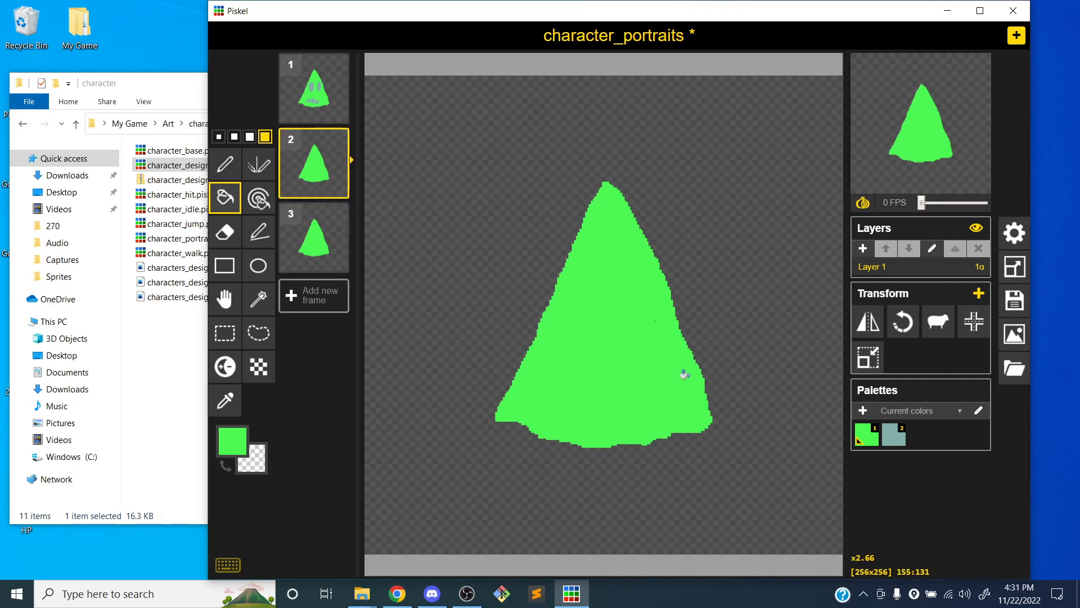
left_click(893, 440)
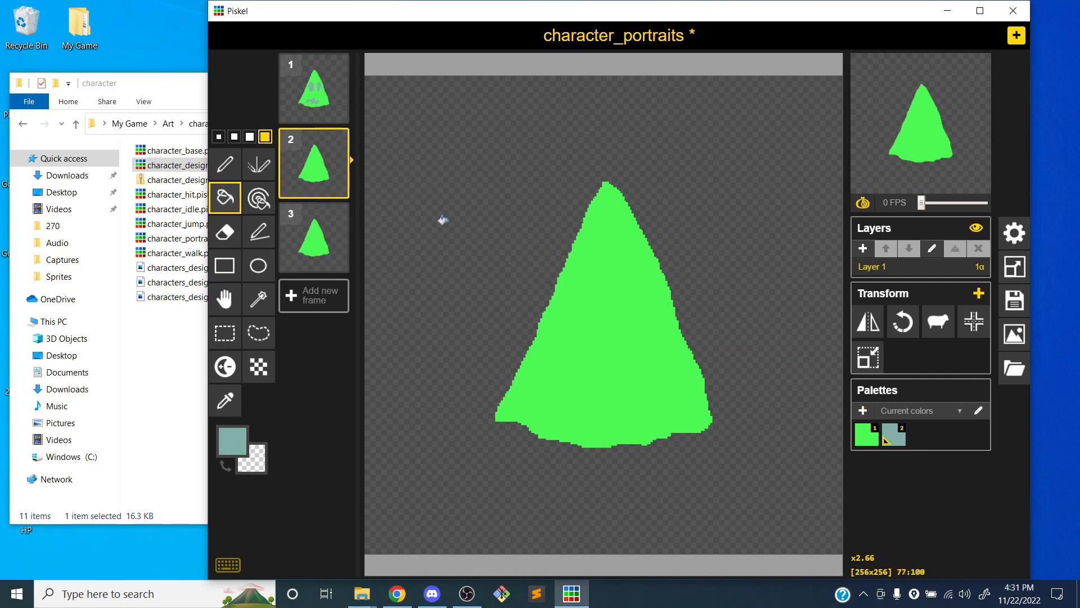
left_click(318, 107)
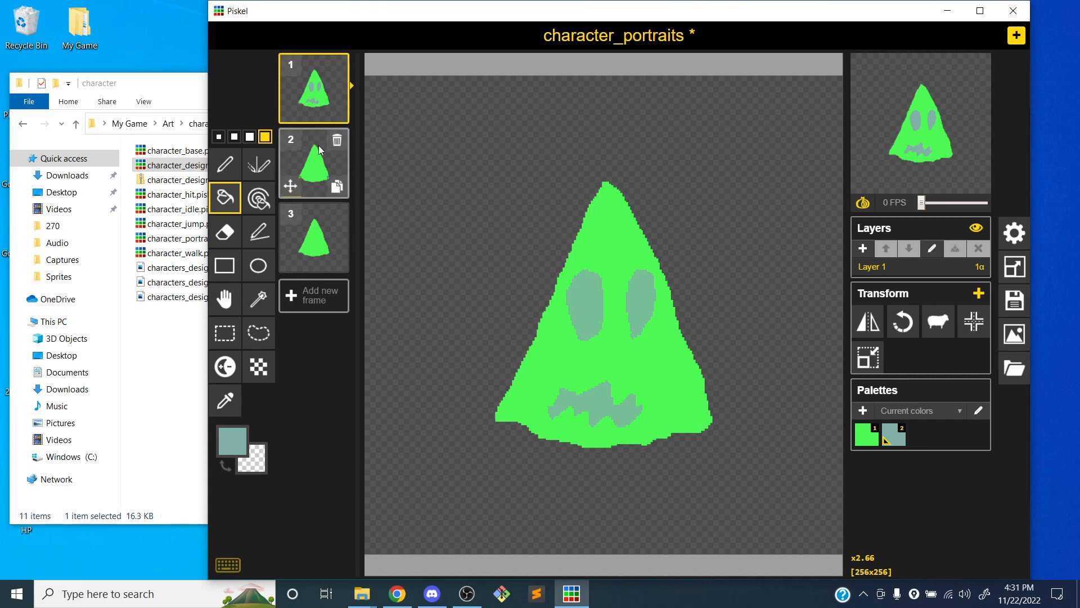
left_click(322, 177)
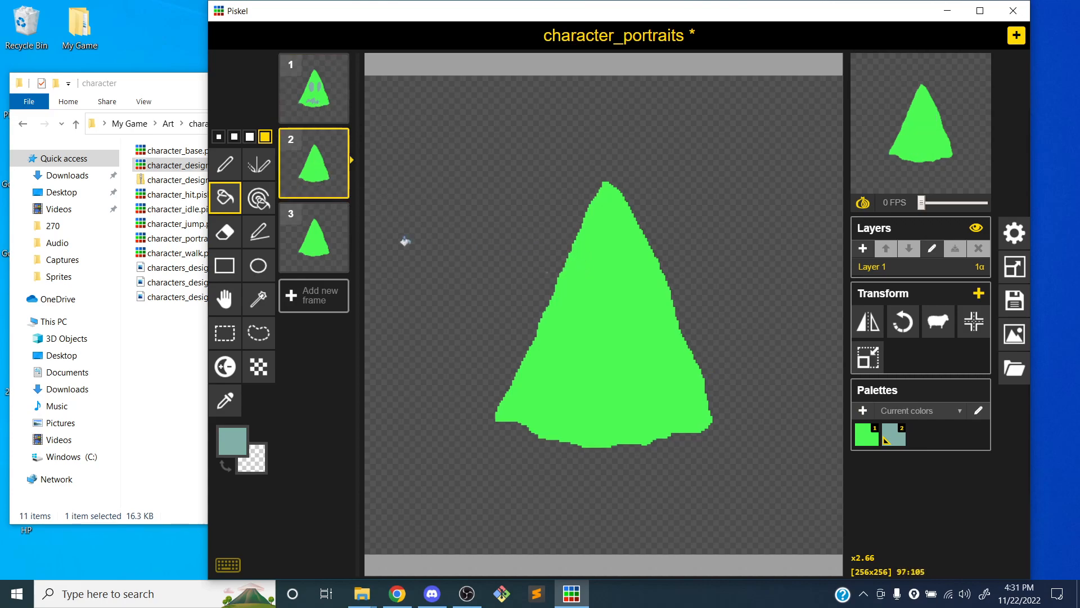
left_click(225, 164)
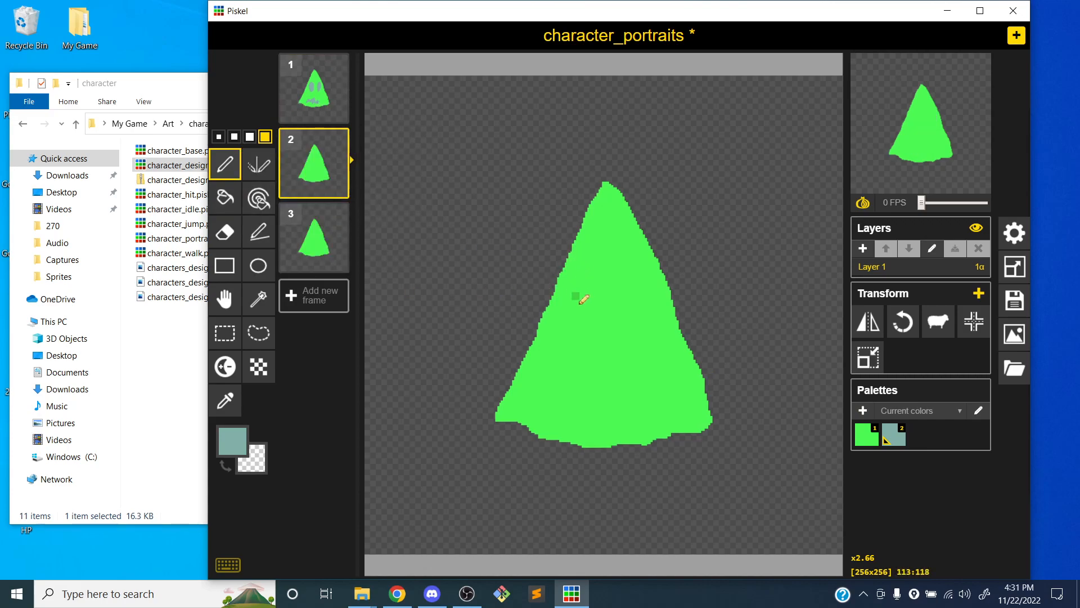
mouse_move(579, 315)
left_mouse_down()
mouse_move(575, 278)
mouse_move(613, 301)
mouse_move(654, 284)
mouse_move(629, 272)
left_mouse_up()
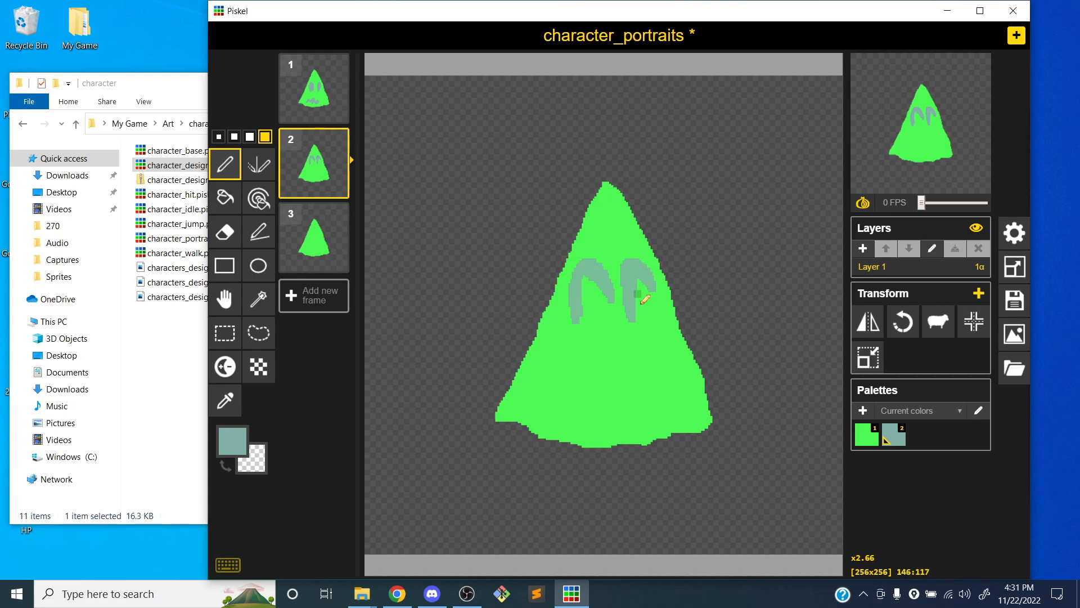
Draw a large round open mouth below the arched eyes and fill its inside with the same grey-green
mouse_move(588, 413)
left_mouse_down()
mouse_move(652, 346)
mouse_move(636, 415)
mouse_move(592, 399)
mouse_move(615, 352)
left_mouse_up()
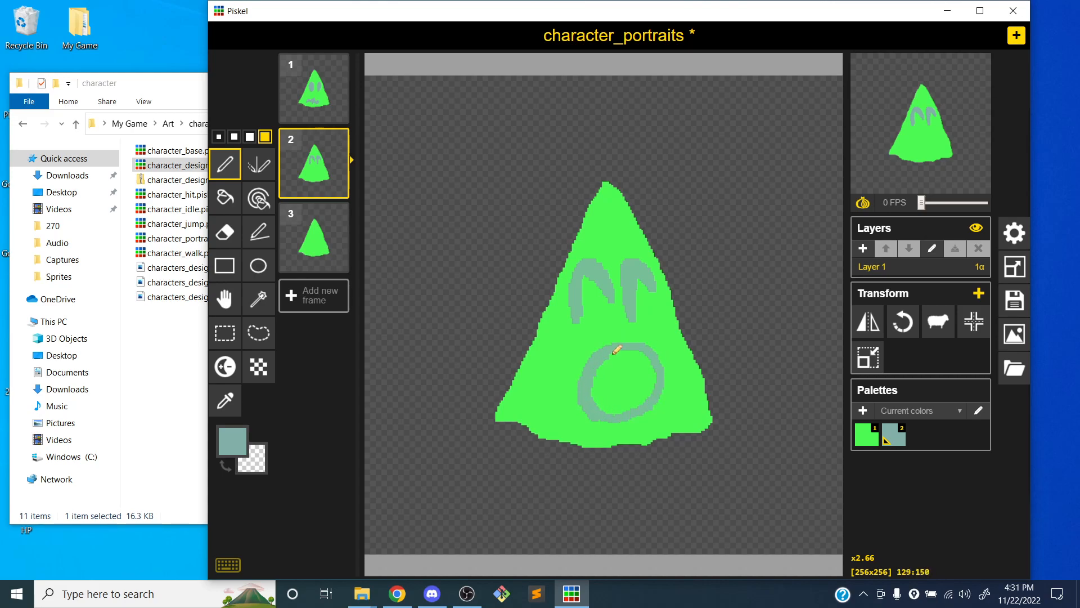
mouse_move(598, 393)
left_mouse_down()
mouse_move(644, 395)
mouse_move(623, 409)
left_mouse_up()
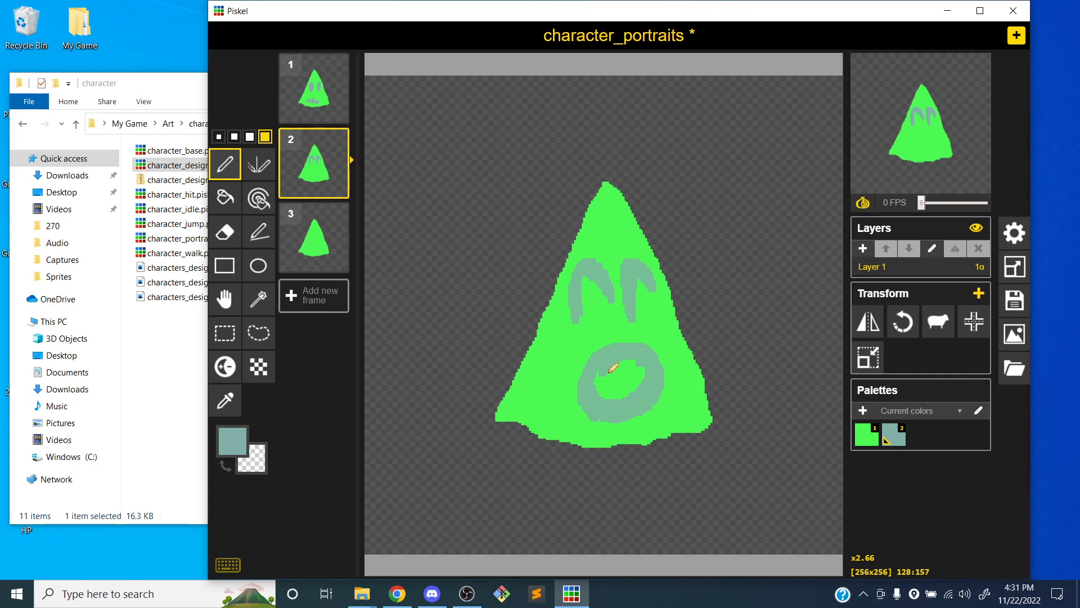
left_click_drag(609, 389, 645, 369)
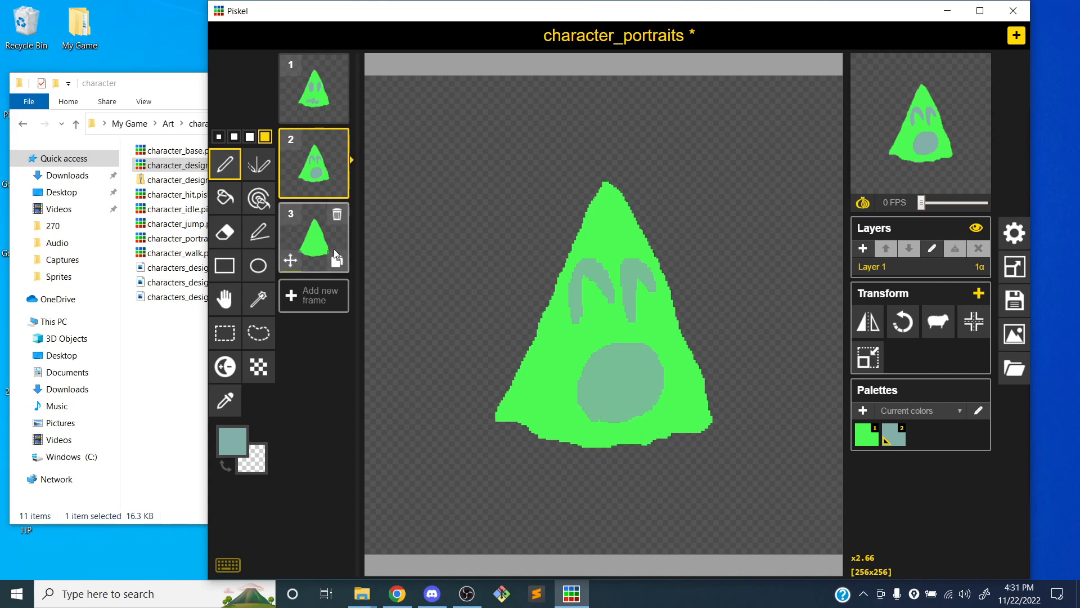
Duplicate the faceless third frame, and draw an angry face on frame 3 with slanted brows, small dot eyes and a zigzag mouth
left_click(337, 261)
left_click(315, 240)
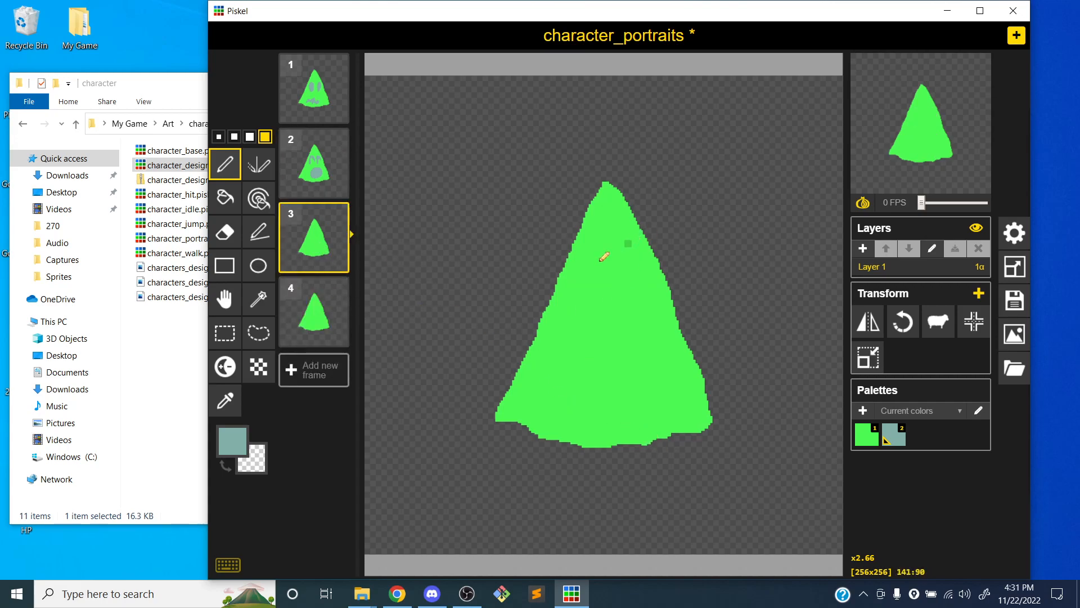
left_click_drag(577, 267, 601, 289)
left_click_drag(645, 255, 621, 289)
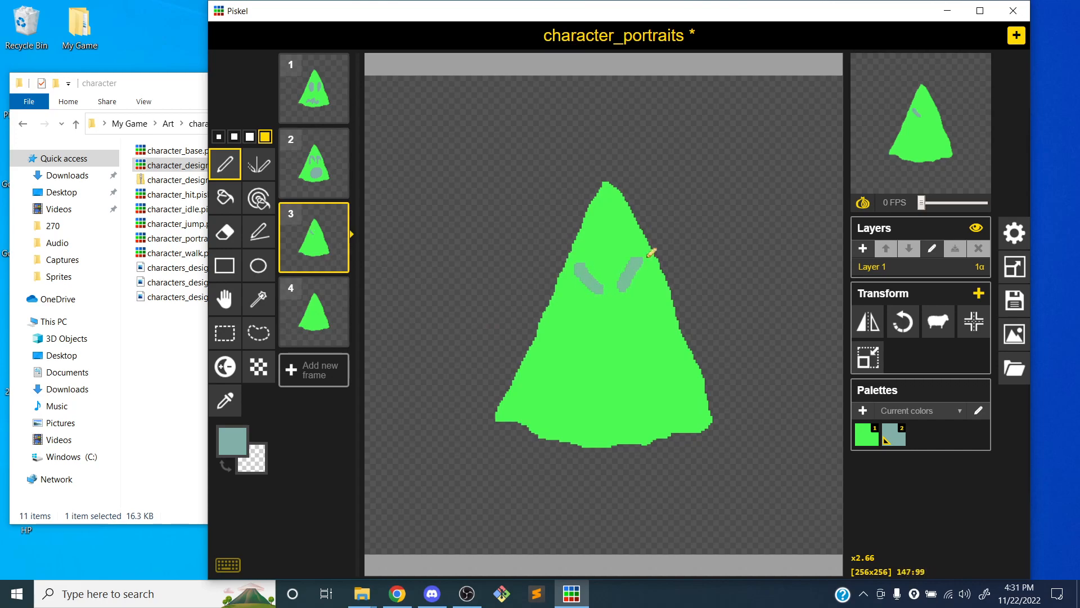
left_click(590, 325)
left_click(626, 321)
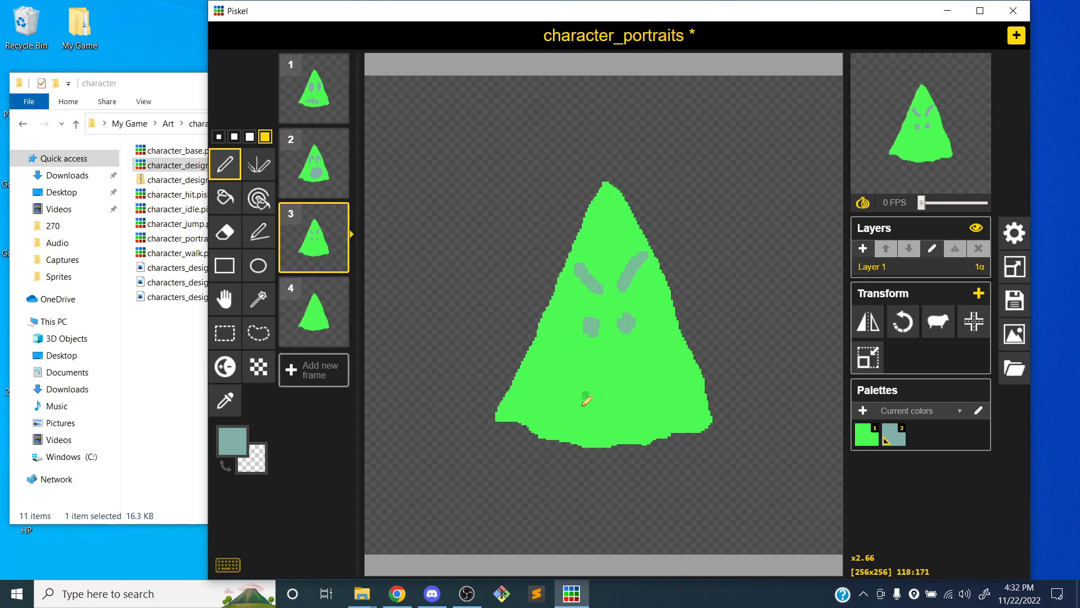
mouse_move(560, 404)
left_mouse_down()
mouse_move(582, 397)
mouse_move(683, 411)
left_mouse_up()
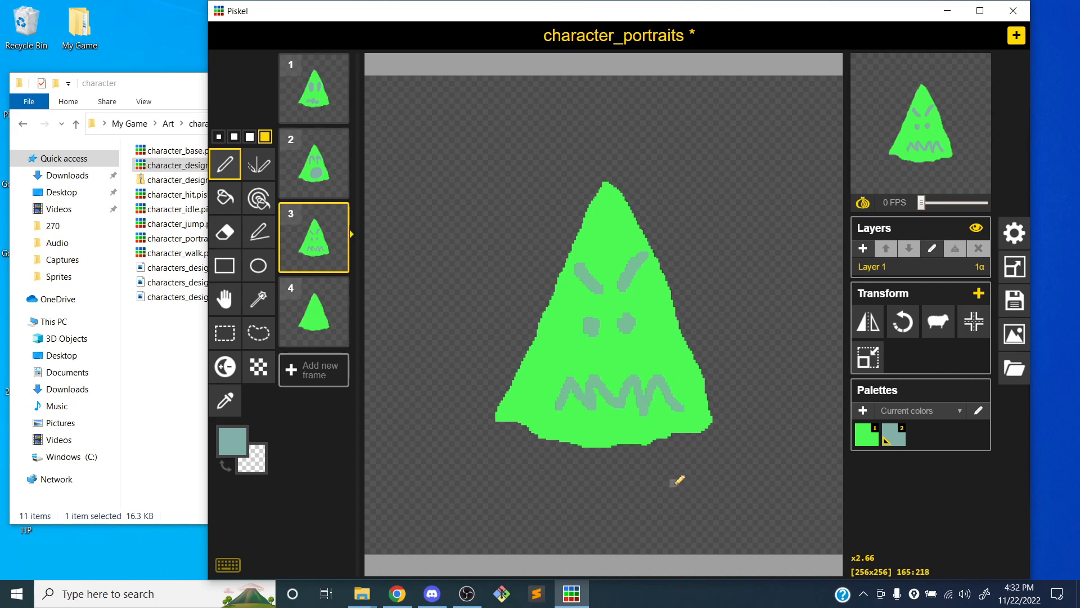
Draw a happy face on the fourth frame with a curved smile and two filled oval eyes
left_click(324, 338)
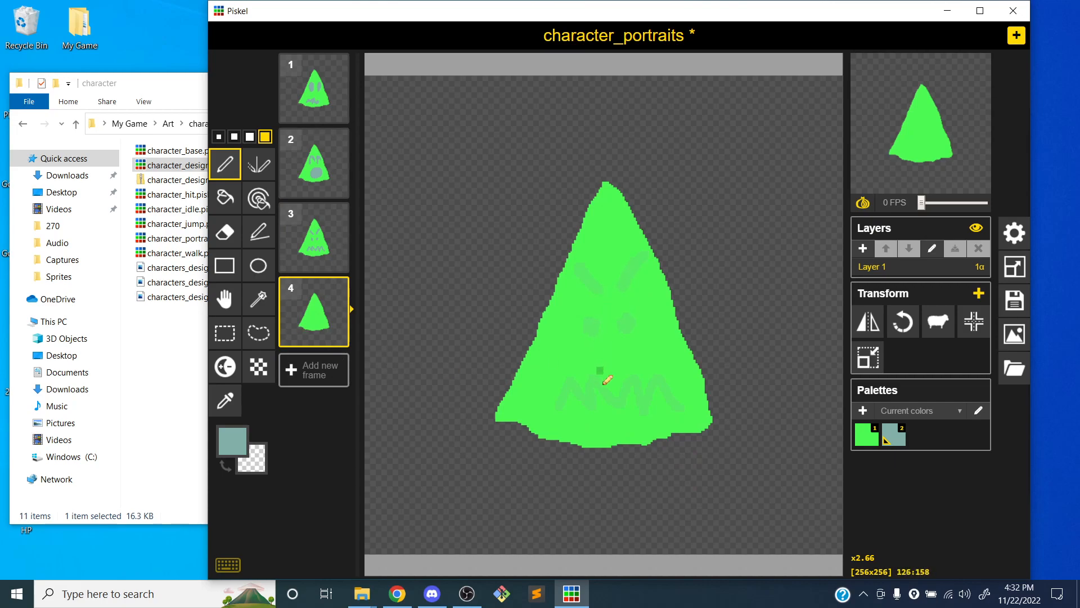
mouse_move(556, 371)
left_mouse_down()
mouse_move(565, 381)
mouse_move(664, 382)
mouse_move(648, 408)
left_mouse_up()
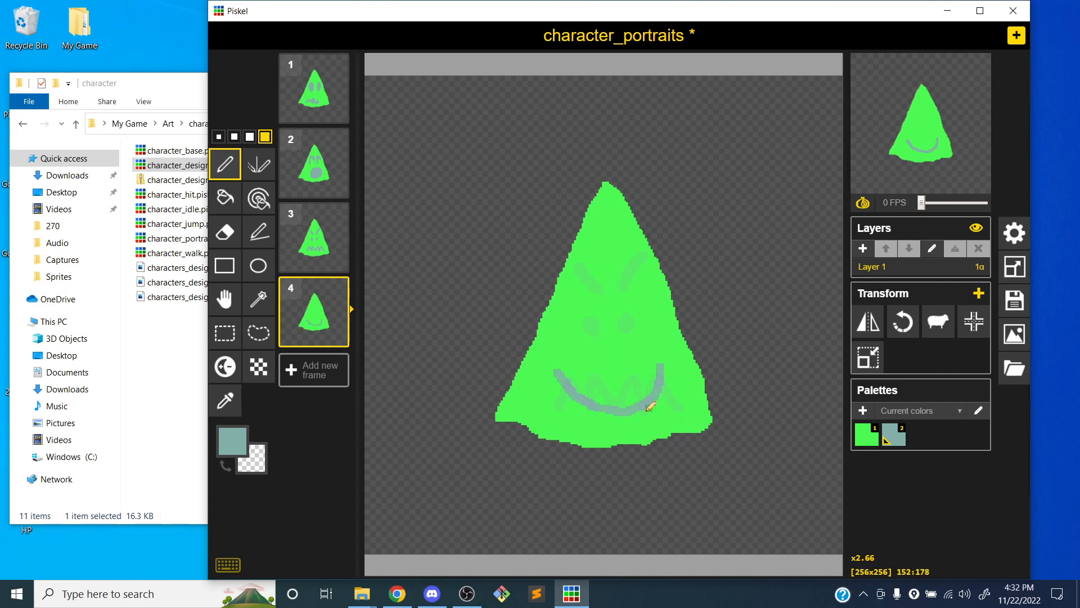
mouse_move(589, 317)
left_mouse_down()
mouse_move(571, 287)
mouse_move(603, 325)
mouse_move(593, 282)
left_mouse_up()
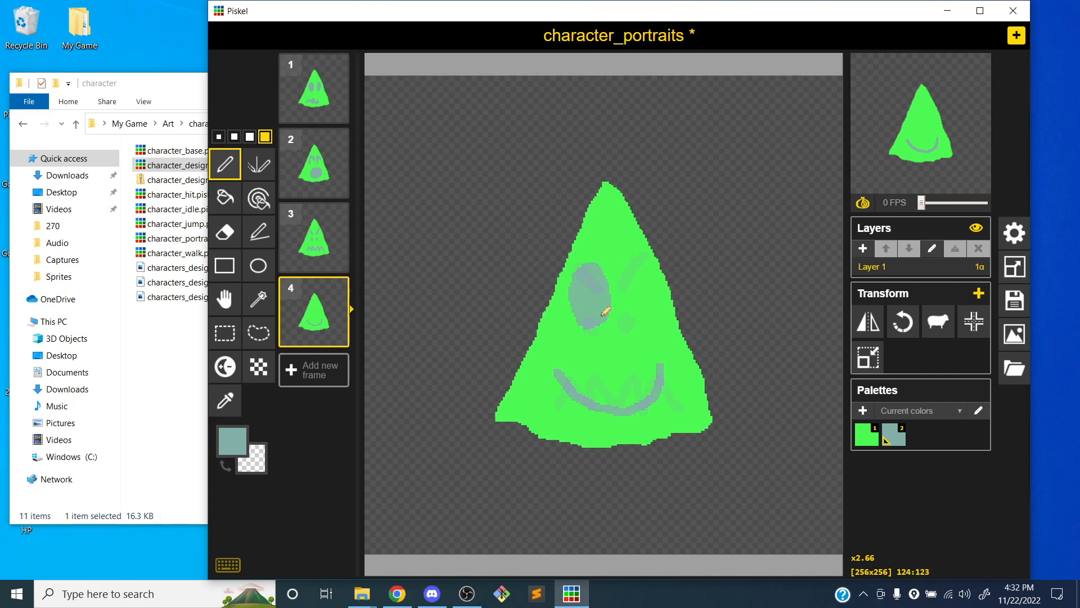
mouse_move(641, 313)
left_mouse_down()
mouse_move(656, 270)
mouse_move(644, 308)
mouse_move(643, 281)
left_mouse_up()
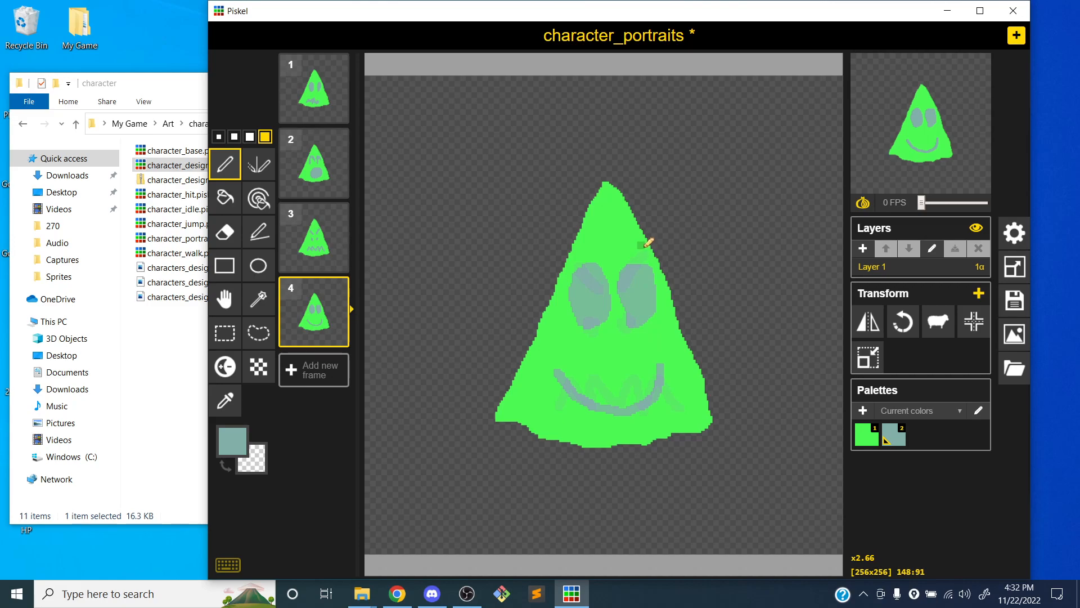
Save the sprite and export it as the PNG spritesheet character_portraits.png in the My Game > Game > Sprites folder
key("ctrl+s")
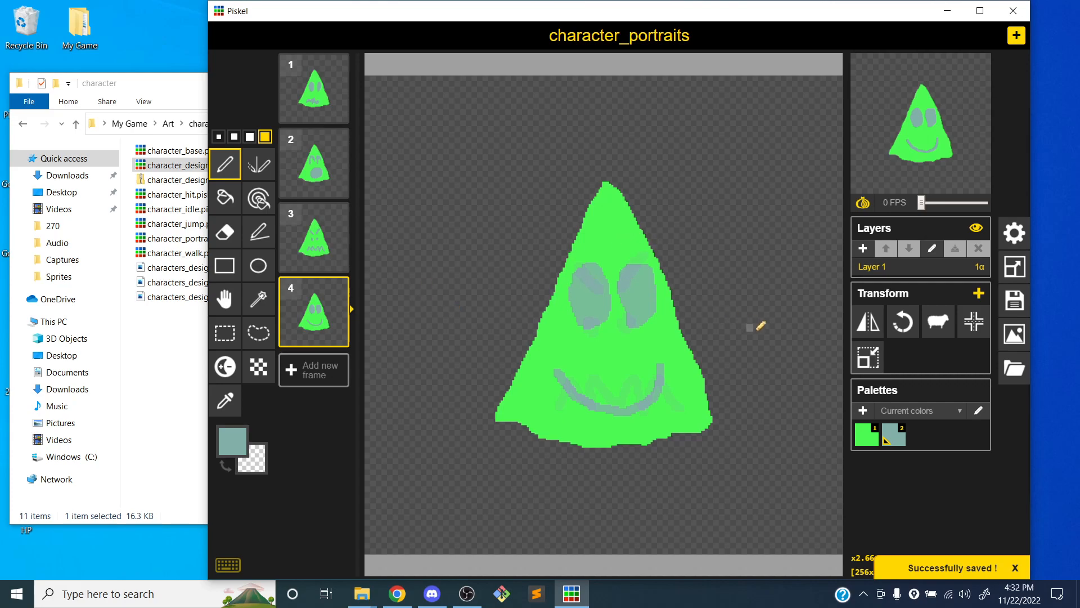
left_click(1018, 347)
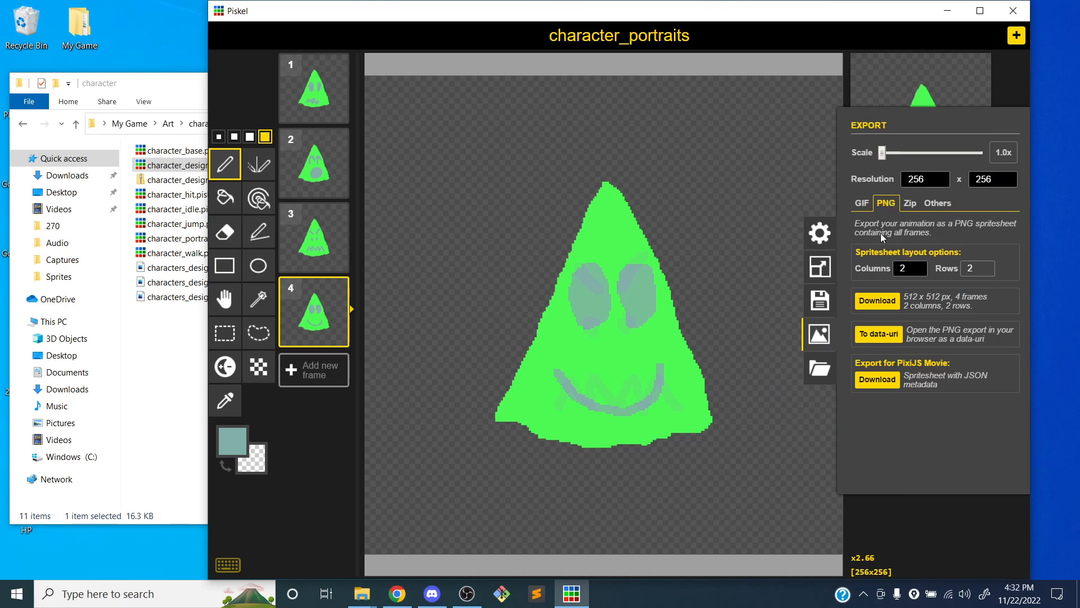
left_click(879, 301)
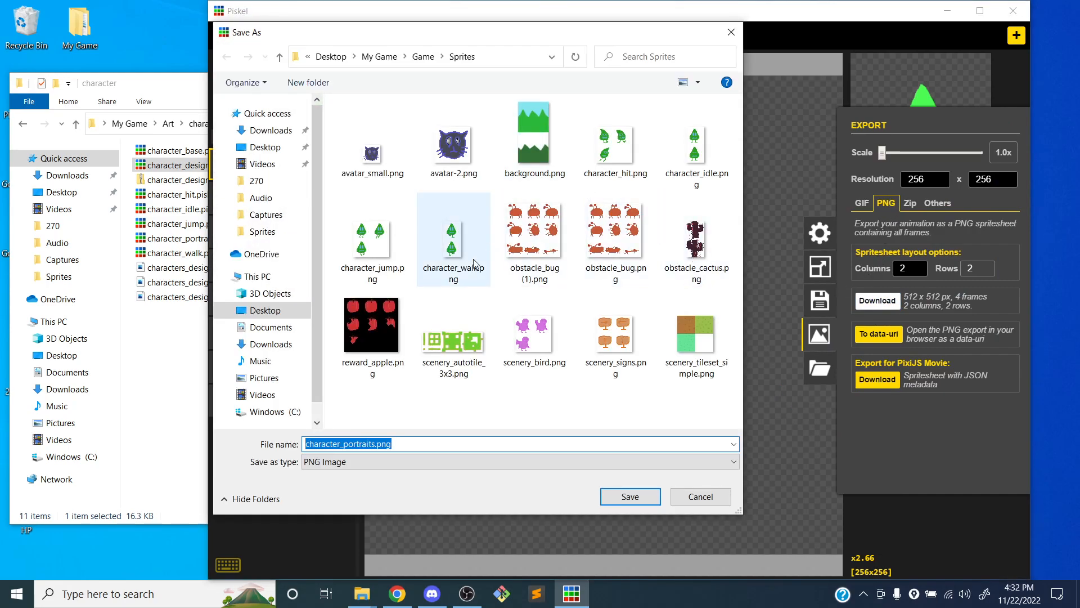
left_click(618, 497)
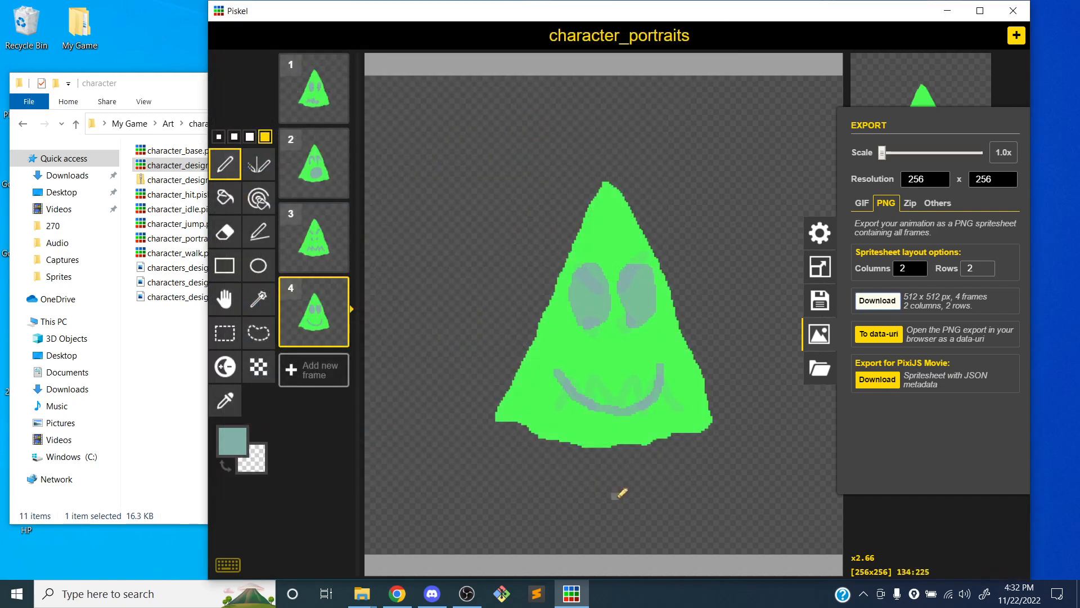
left_click(822, 338)
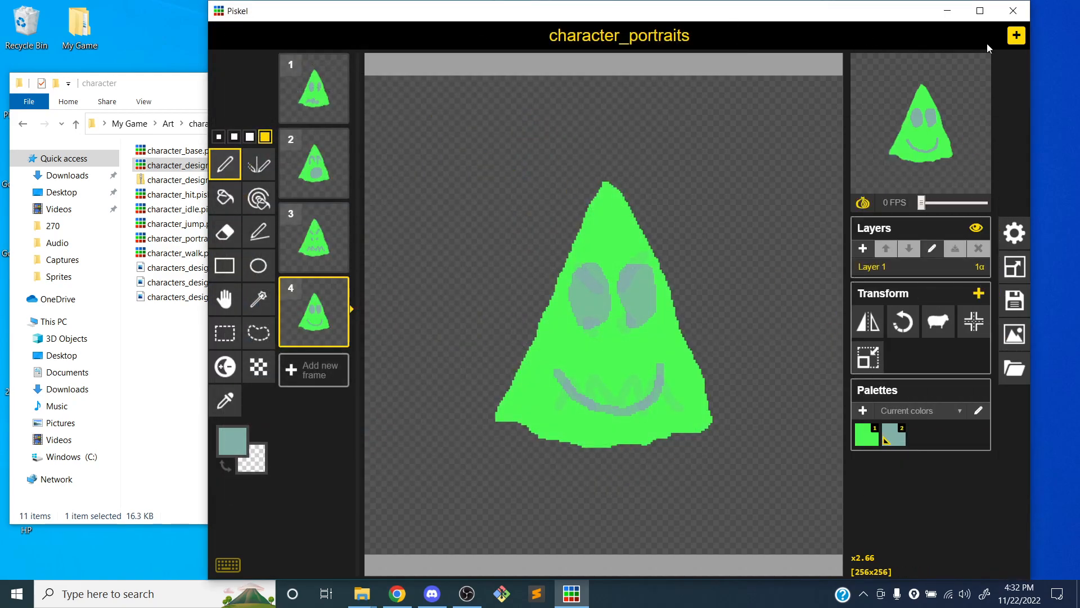
Create a new sprite in its own window and enlarge that window to roughly the size of the portraits window
left_click(1016, 35)
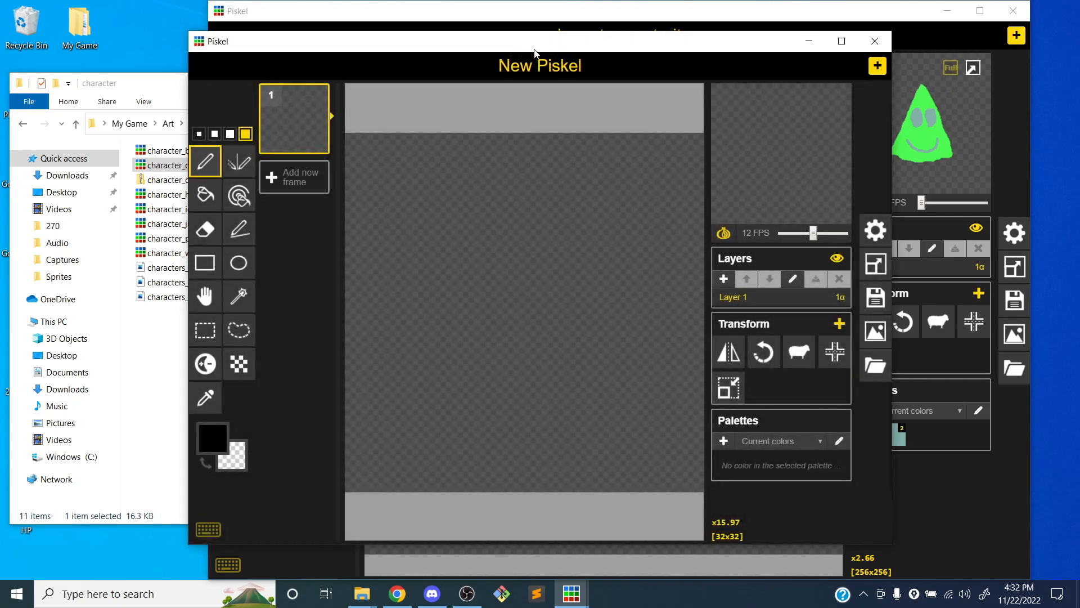
left_click_drag(535, 54, 569, 26)
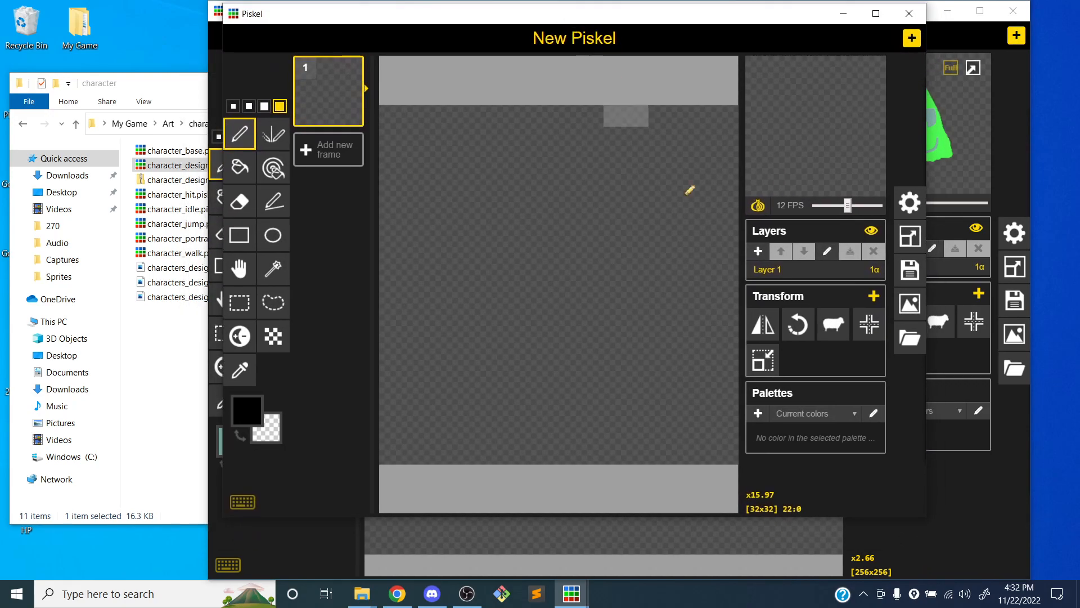
left_click_drag(926, 516, 1016, 569)
left_click_drag(465, 16, 474, 16)
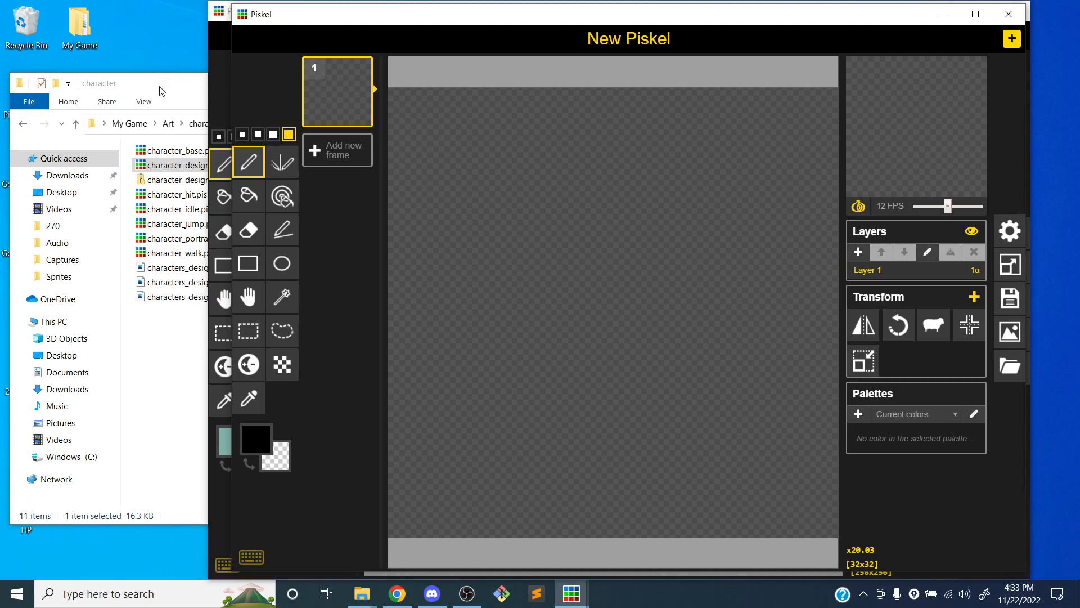
Load character_idle.piskel from the character folder into the new sprite window
left_click_drag(161, 92, 154, 73)
left_click(166, 194)
left_click_drag(544, 205, 599, 232)
left_click(698, 307)
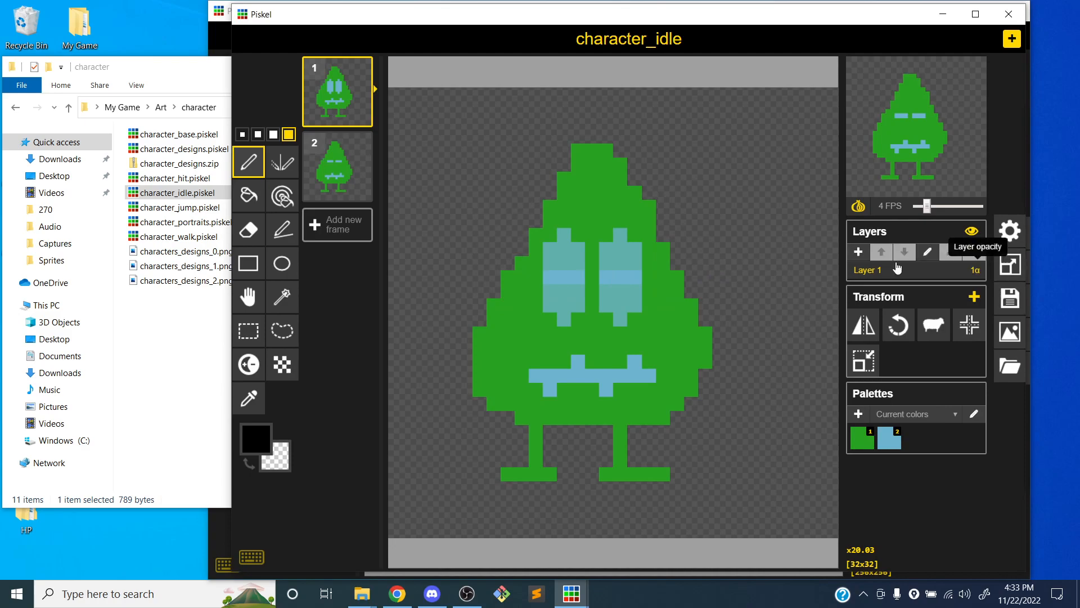
Add an empty third frame to the idle sprite and set the animation speed to 0 FPS
left_click(337, 224)
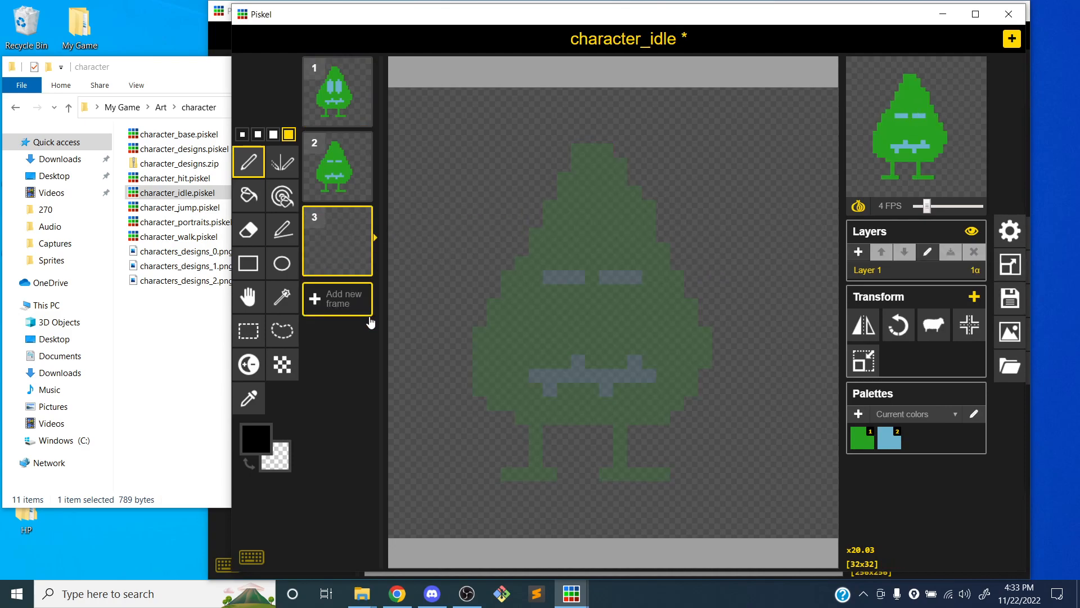
left_click_drag(927, 206, 919, 209)
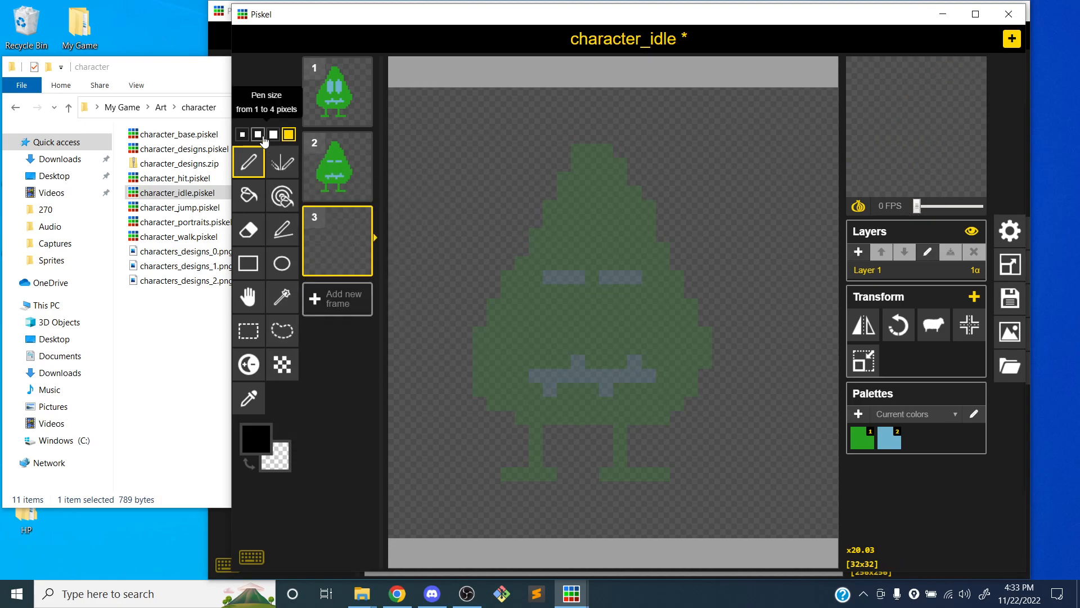
Set the pen size to 1 pixel and the primary colour to the dark yellow #b09836
left_click(242, 135)
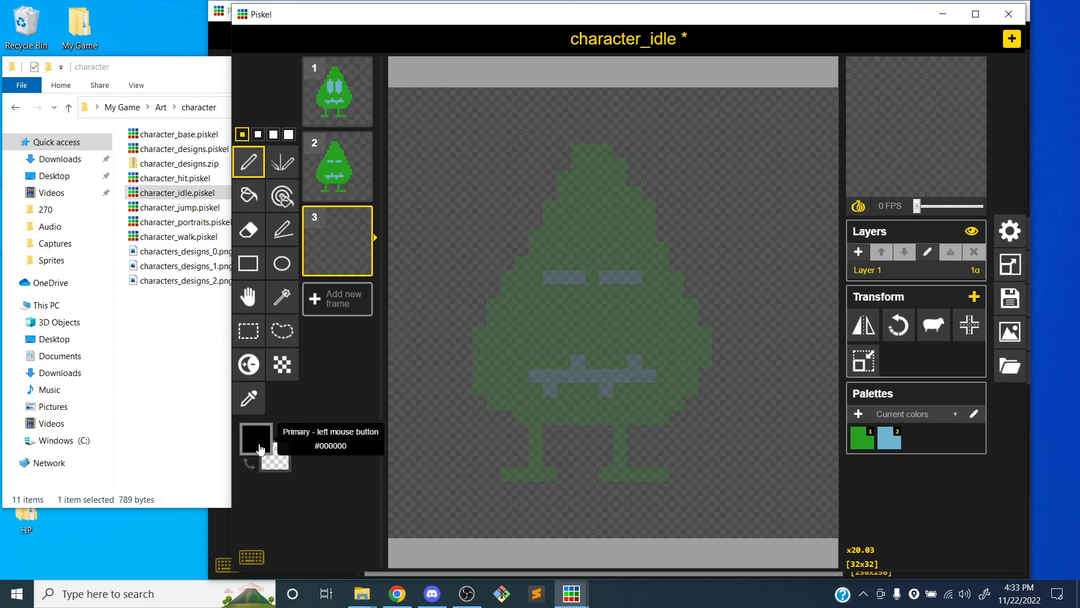
left_click(265, 437)
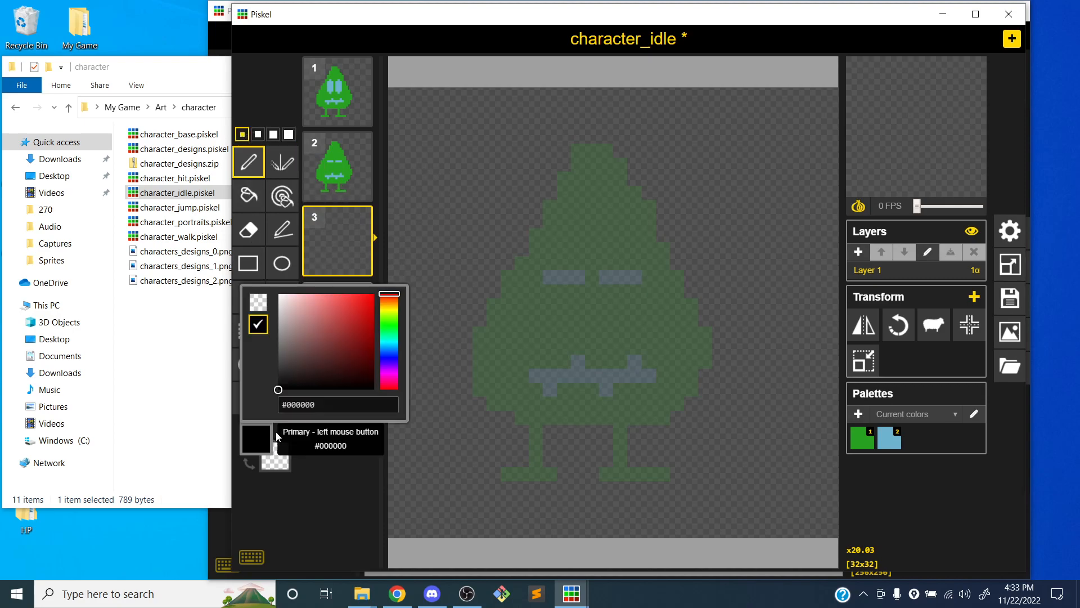
left_click(393, 307)
left_click(393, 312)
left_click(350, 326)
left_click(336, 303)
left_click(389, 306)
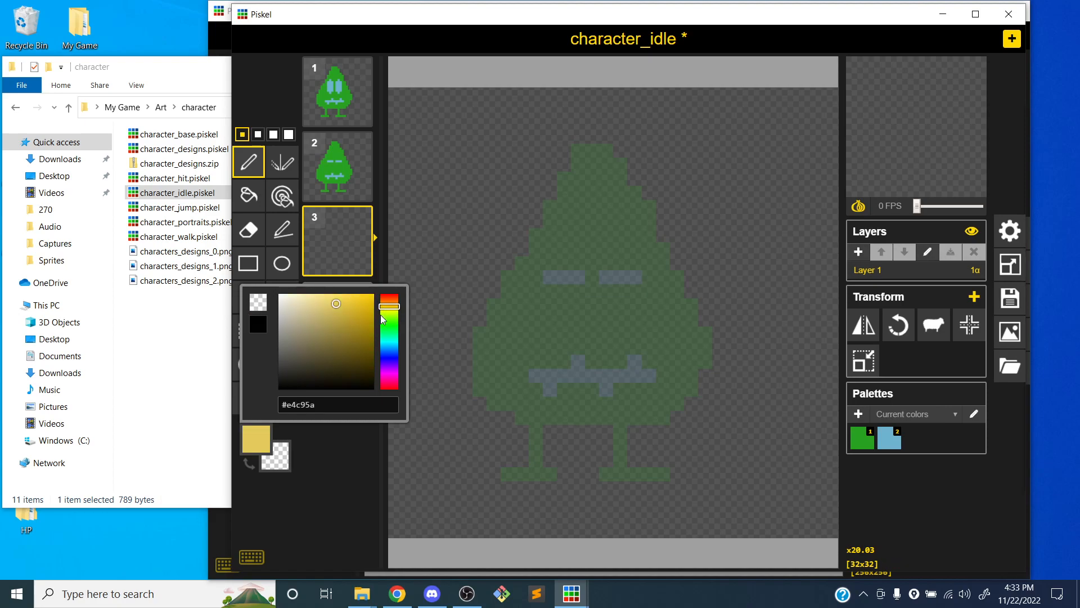
left_click(334, 322)
left_click(344, 322)
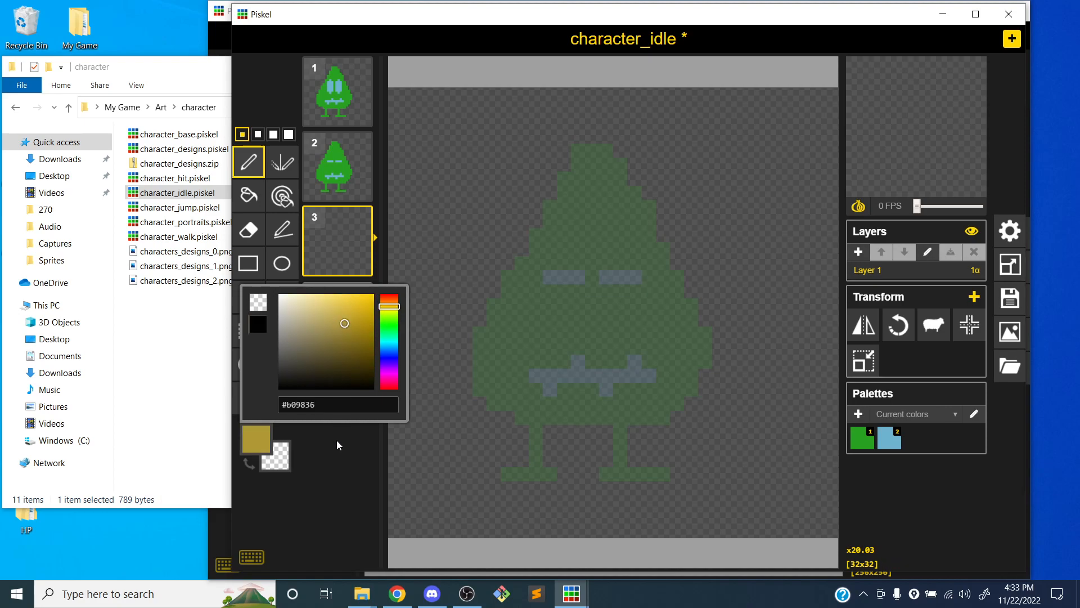
Change the primary drawing colour to orange #d5792d
left_click(389, 301)
left_click(353, 310)
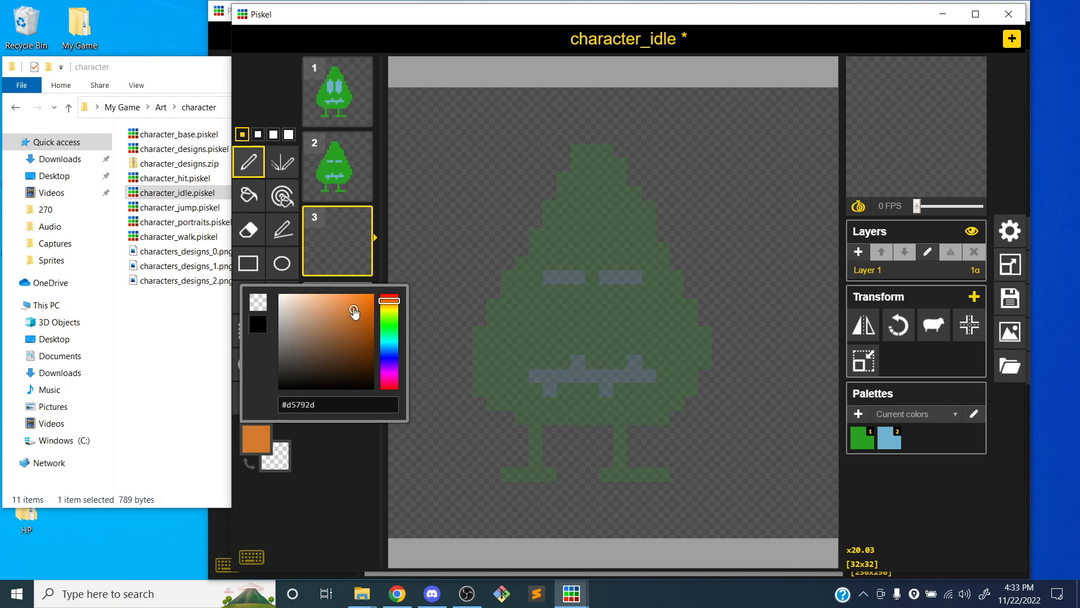
left_click(349, 438)
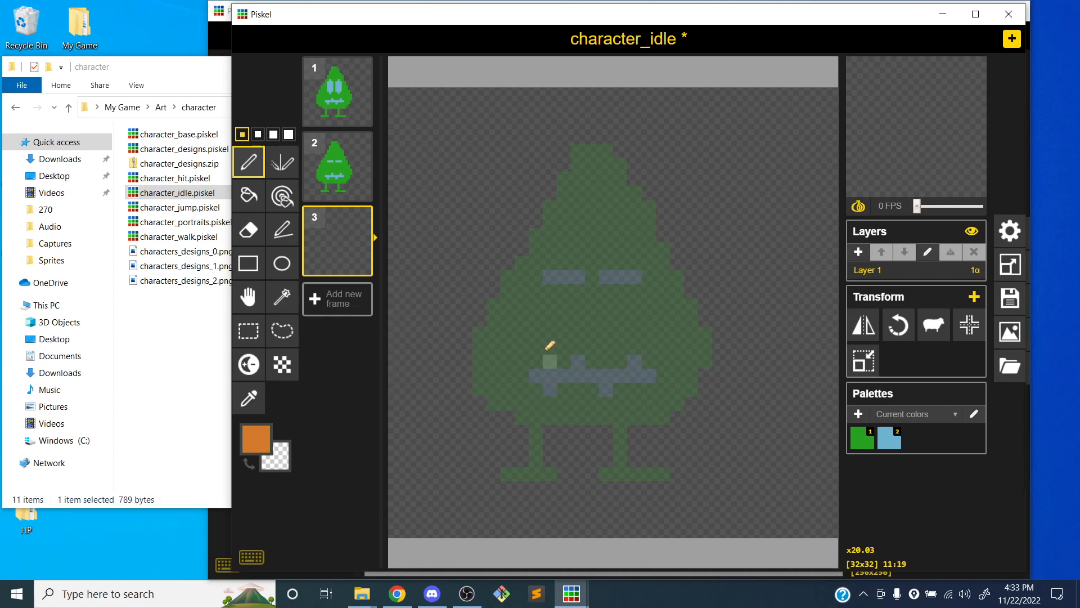
Draw a solid orange upside-down triangle character with two short legs and feet in frame 3, about as tall as the green reference
mouse_move(563, 418)
left_mouse_down()
mouse_move(460, 172)
mouse_move(606, 136)
mouse_move(662, 221)
mouse_move(577, 375)
mouse_move(564, 417)
mouse_move(607, 344)
mouse_move(579, 418)
mouse_move(682, 206)
mouse_move(648, 235)
mouse_move(662, 169)
mouse_move(678, 157)
mouse_move(592, 145)
mouse_move(478, 163)
mouse_move(506, 158)
mouse_move(504, 187)
mouse_move(527, 179)
mouse_move(508, 220)
mouse_move(559, 321)
mouse_move(561, 357)
mouse_move(583, 308)
mouse_move(634, 248)
mouse_move(629, 176)
mouse_move(571, 163)
mouse_move(597, 231)
mouse_move(621, 236)
mouse_move(570, 236)
mouse_move(554, 198)
mouse_move(543, 286)
mouse_move(549, 248)
mouse_move(567, 292)
mouse_move(613, 246)
mouse_move(569, 309)
mouse_move(585, 312)
left_mouse_up()
left_click(249, 296)
mouse_move(565, 264)
left_mouse_down()
mouse_move(593, 328)
mouse_move(587, 298)
mouse_move(574, 292)
left_mouse_up()
left_click(256, 161)
mouse_move(563, 432)
left_mouse_down()
mouse_move(564, 488)
mouse_move(550, 489)
left_mouse_up()
mouse_move(592, 435)
left_mouse_down()
mouse_move(595, 476)
mouse_move(619, 474)
mouse_move(590, 471)
mouse_move(592, 485)
left_mouse_up()
key("ctrl+z")
left_click(606, 487)
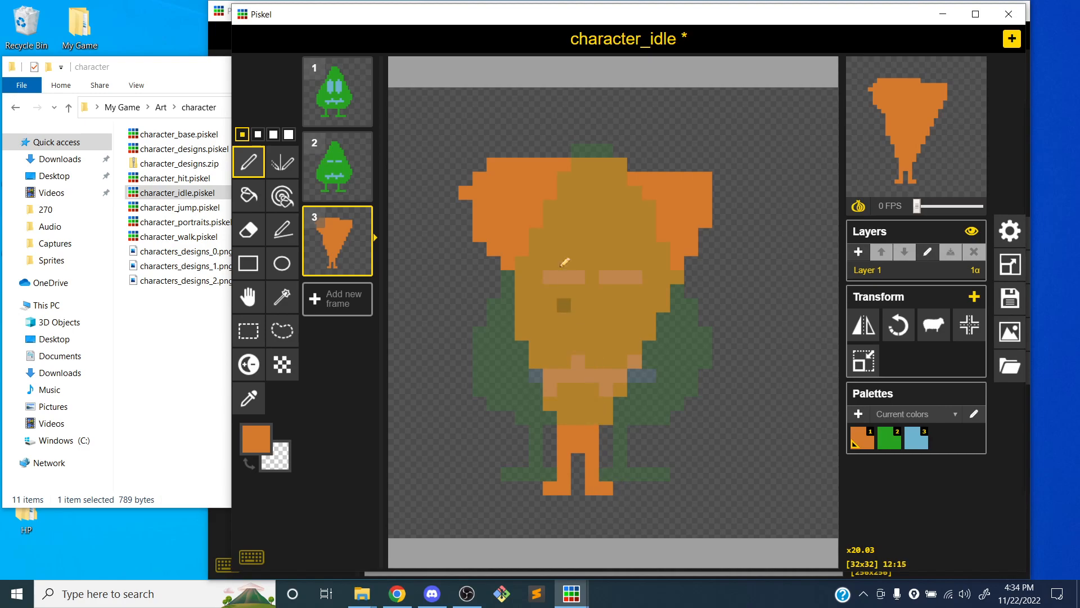
Draw two tall eyes and a frowning mouth on the orange character using the light blue from the palette
left_click(915, 439)
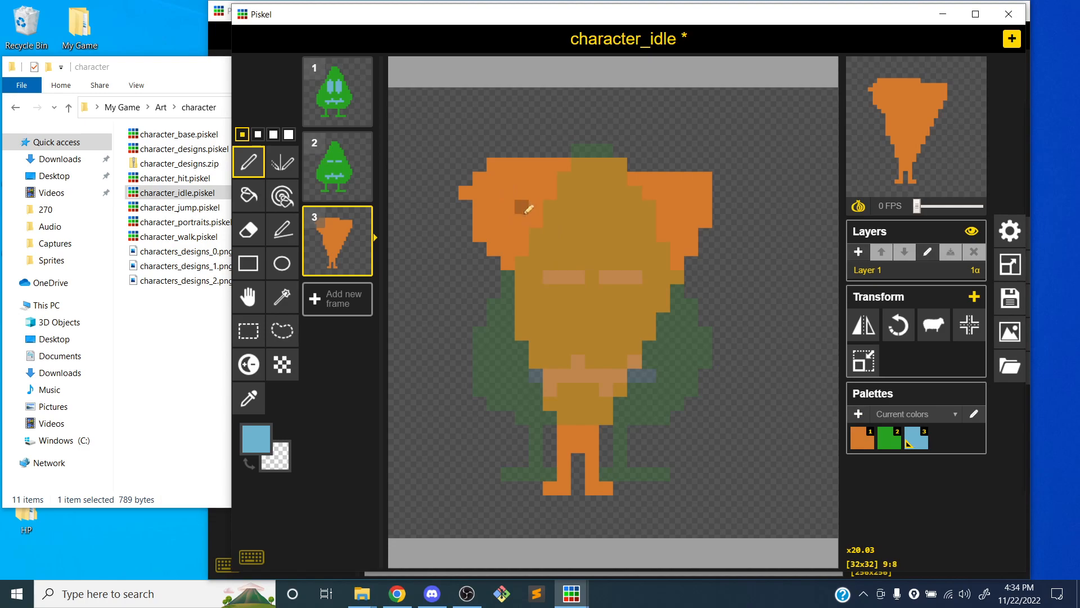
mouse_move(548, 277)
left_mouse_down()
mouse_move(540, 233)
mouse_move(564, 253)
mouse_move(550, 208)
left_mouse_up()
mouse_move(635, 262)
left_mouse_down()
mouse_move(647, 214)
mouse_move(633, 238)
left_mouse_up()
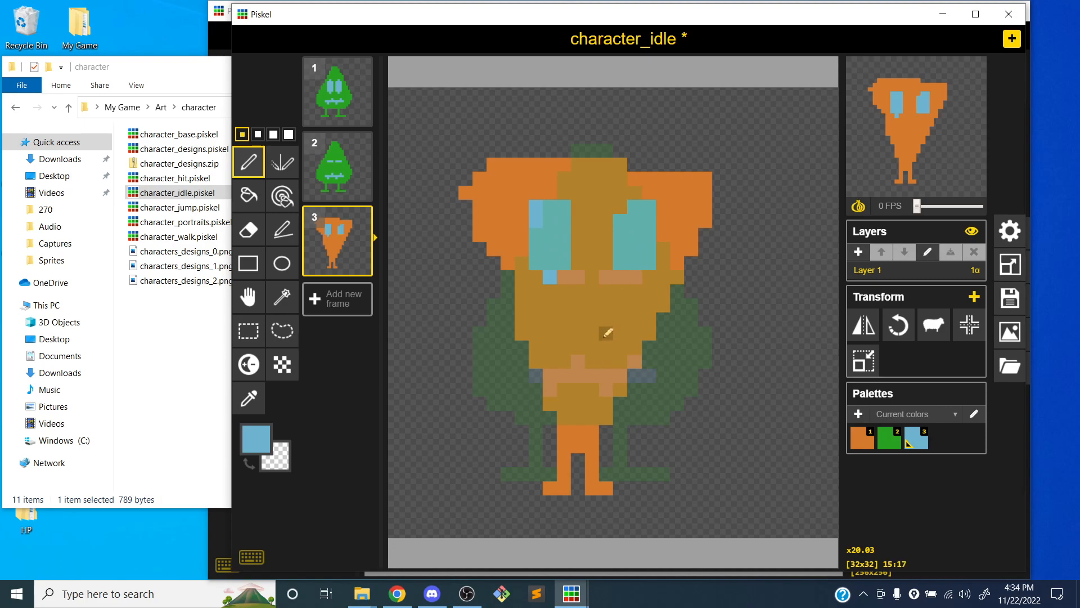
mouse_move(564, 347)
left_mouse_down()
mouse_move(599, 336)
mouse_move(618, 345)
left_mouse_up()
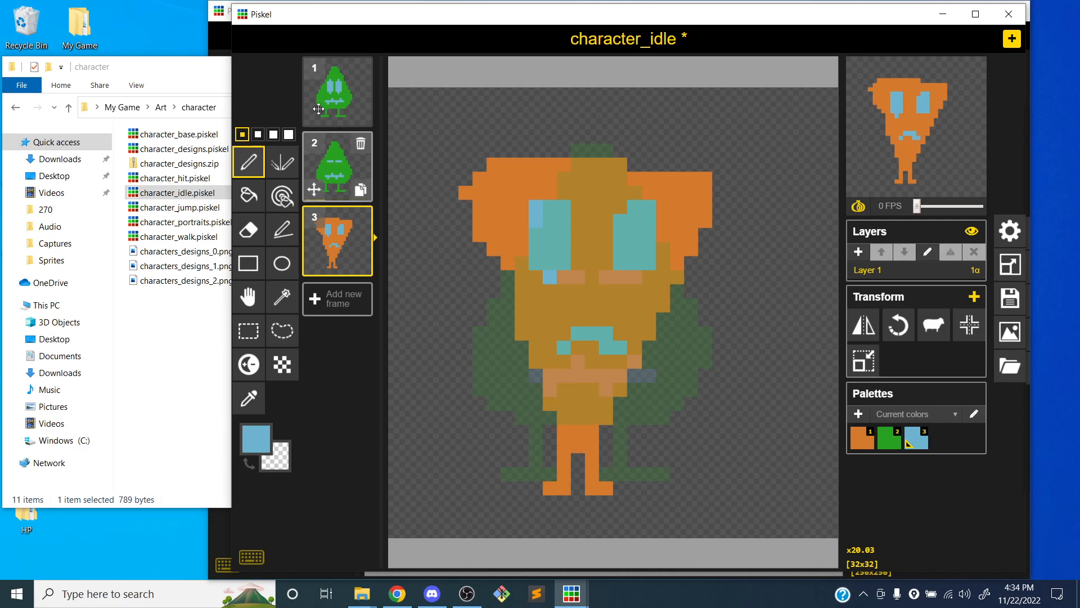
Delete both green character frames and duplicate the orange character frame as frame 2
left_click(361, 145)
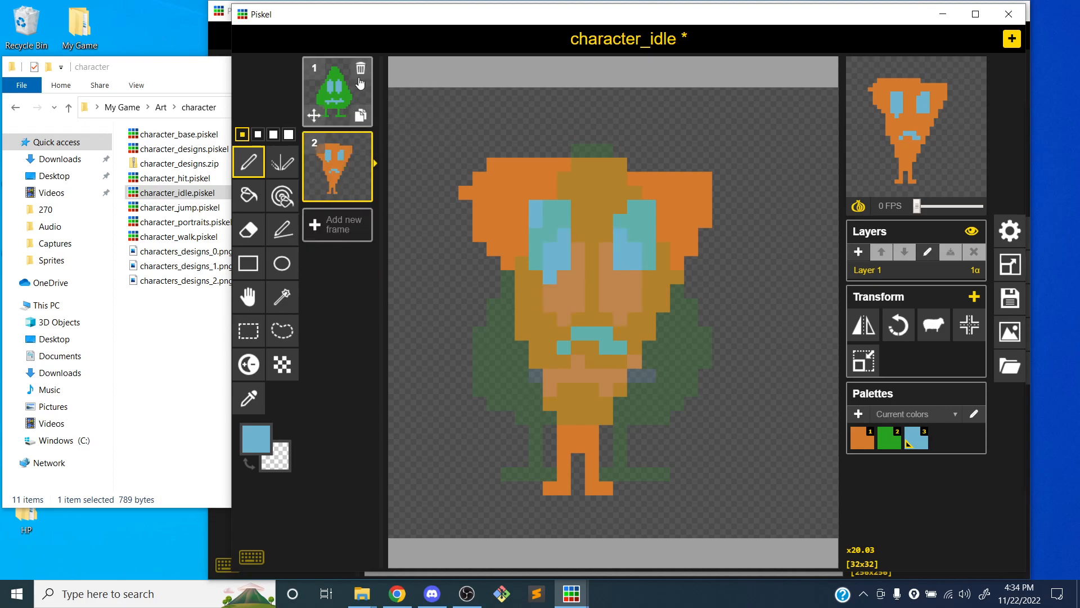
left_click(360, 70)
left_click(352, 156)
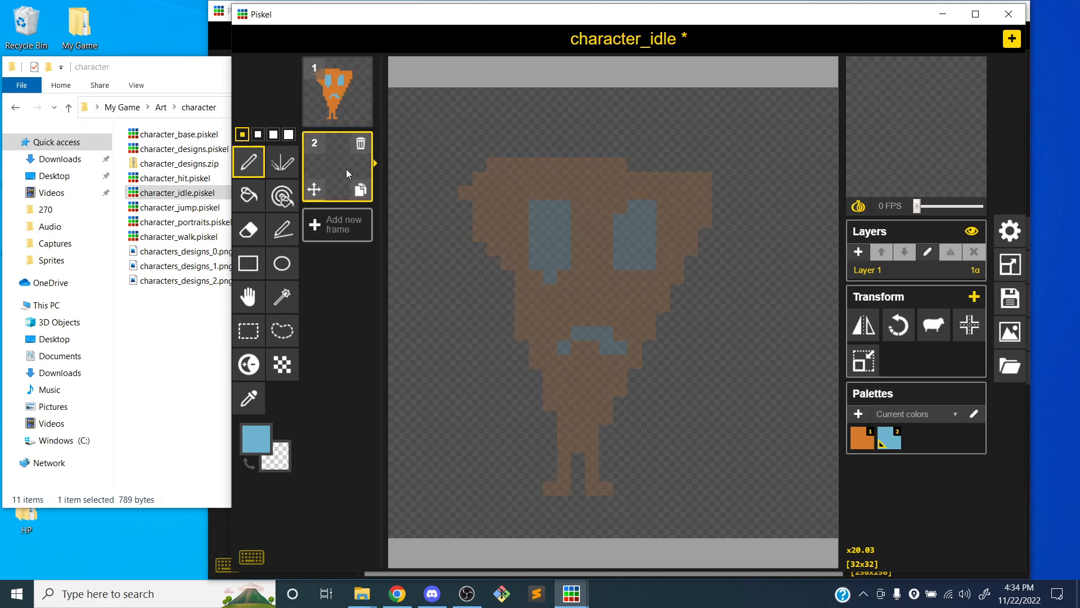
left_click(361, 144)
left_click(360, 115)
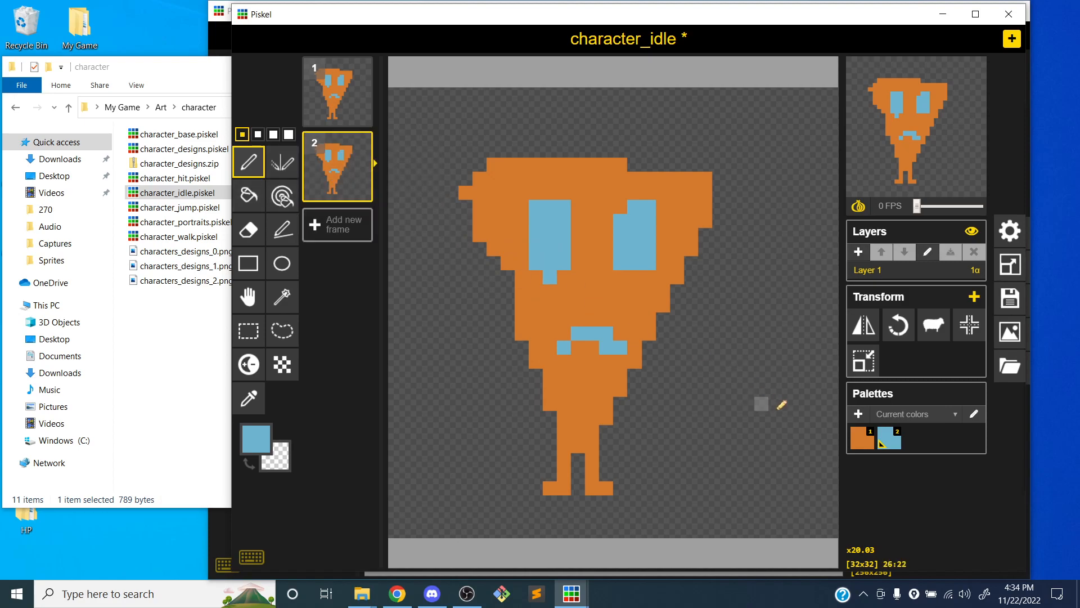
Paint over the lower parts of both eyes in frame 2 with orange and briefly preview the blink at 4 FPS
left_click(855, 446)
mouse_move(564, 263)
left_mouse_down()
mouse_move(563, 253)
mouse_move(549, 276)
mouse_move(561, 240)
left_mouse_up()
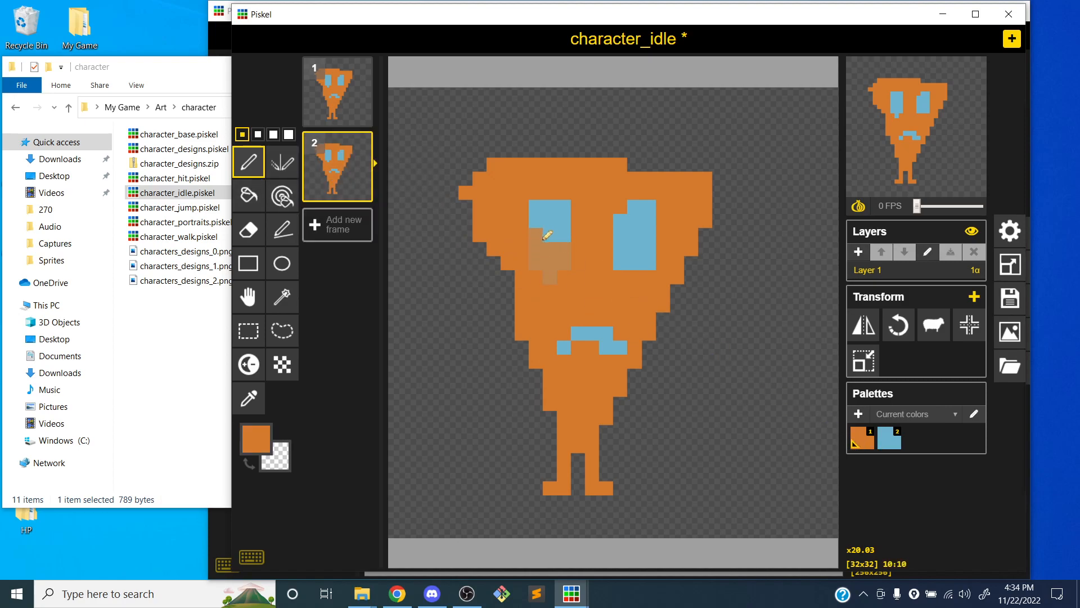
left_click(564, 235)
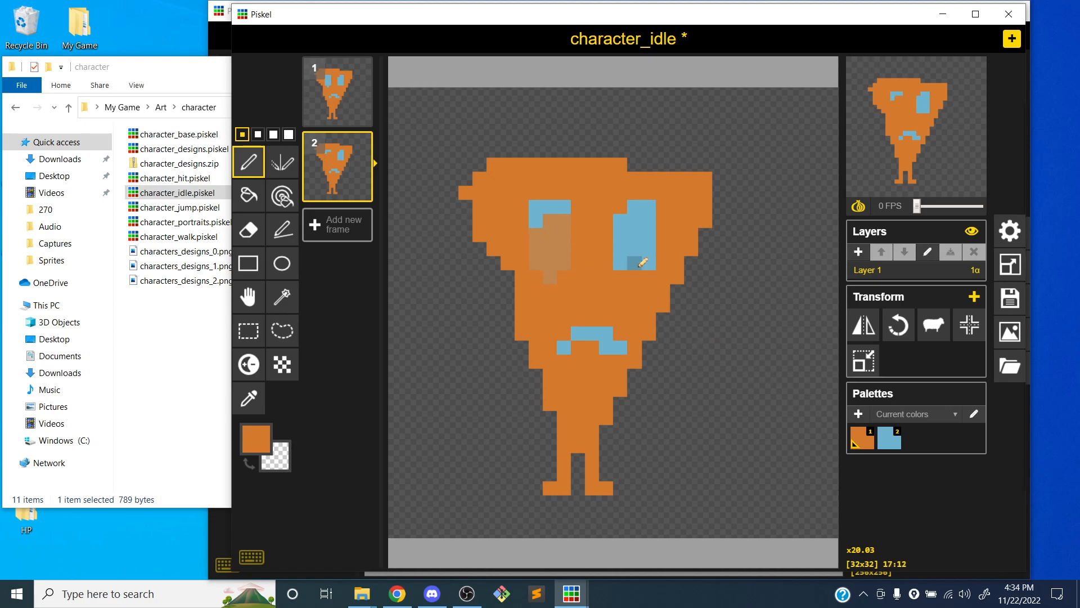
left_click_drag(641, 245, 627, 262)
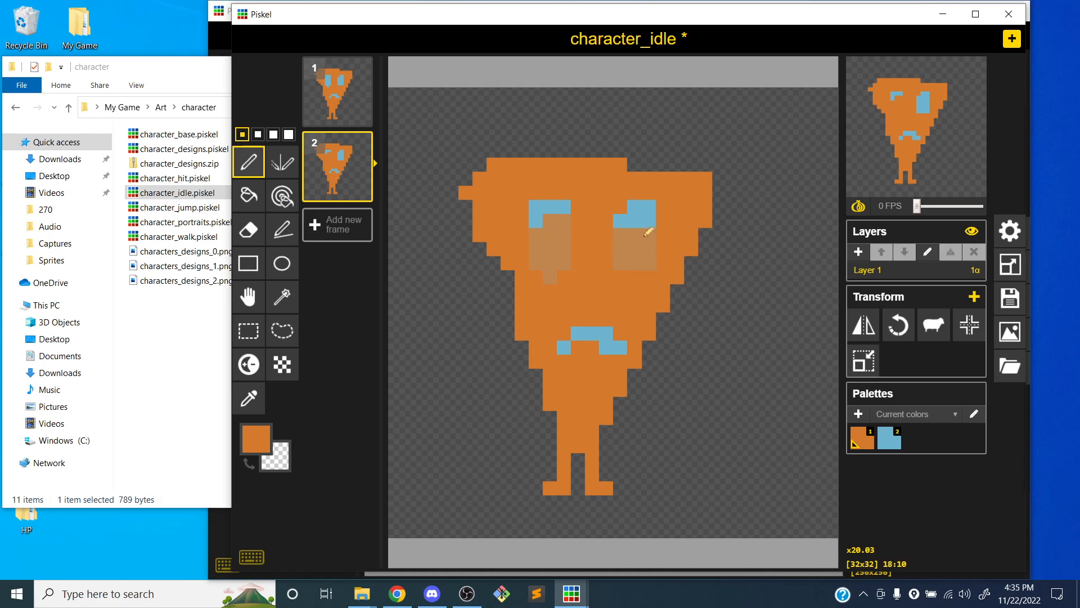
left_click_drag(917, 206, 927, 206)
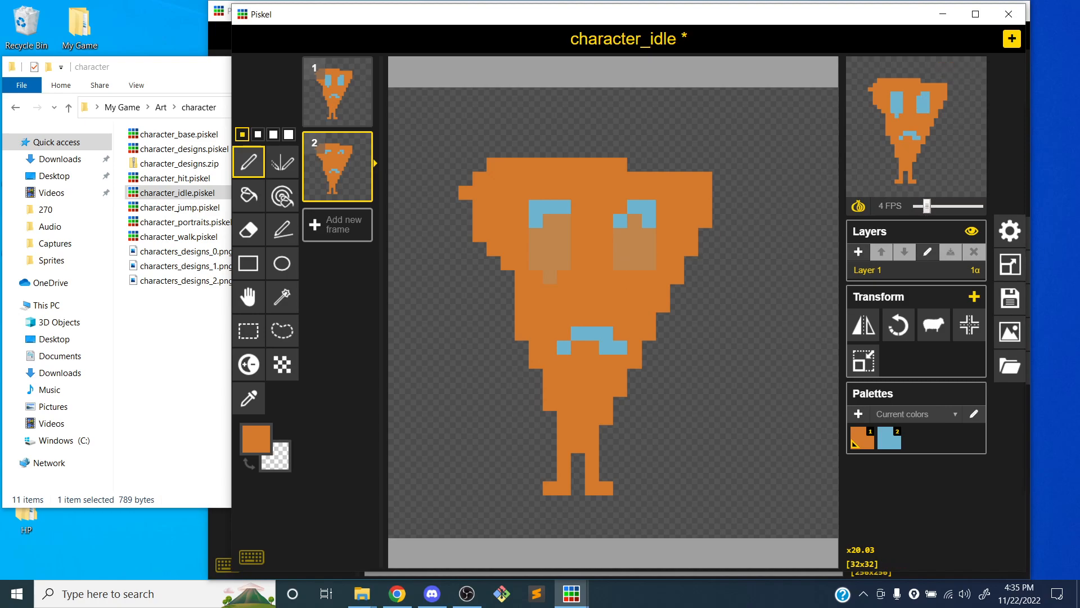
left_click_drag(919, 208, 916, 207)
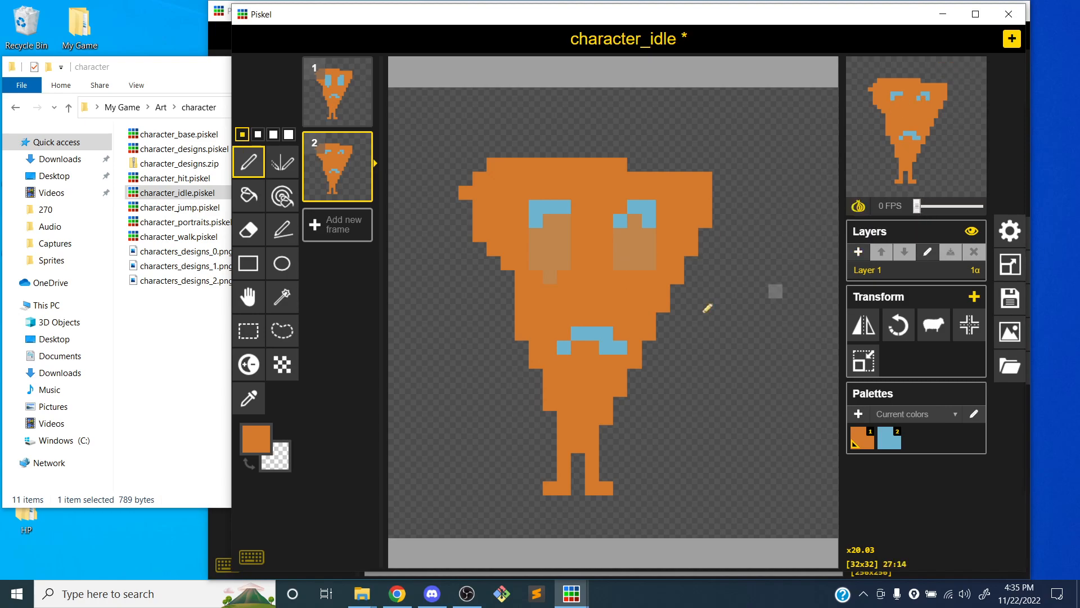
Replace the remaining eye pixels in frame 2 with one horizontal light blue line per eye and set the animation to 1 FPS
mouse_move(543, 186)
left_mouse_down()
mouse_move(539, 221)
mouse_move(565, 207)
left_mouse_up()
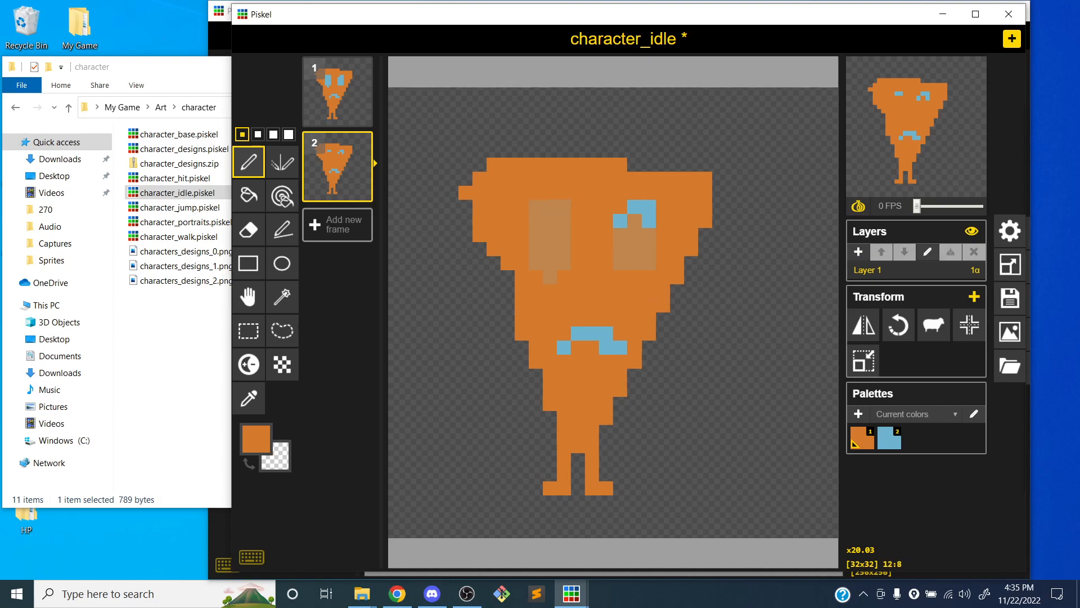
mouse_move(634, 209)
left_mouse_down()
mouse_move(647, 219)
mouse_move(623, 222)
left_mouse_up()
left_click(889, 438)
left_click_drag(535, 235, 648, 235)
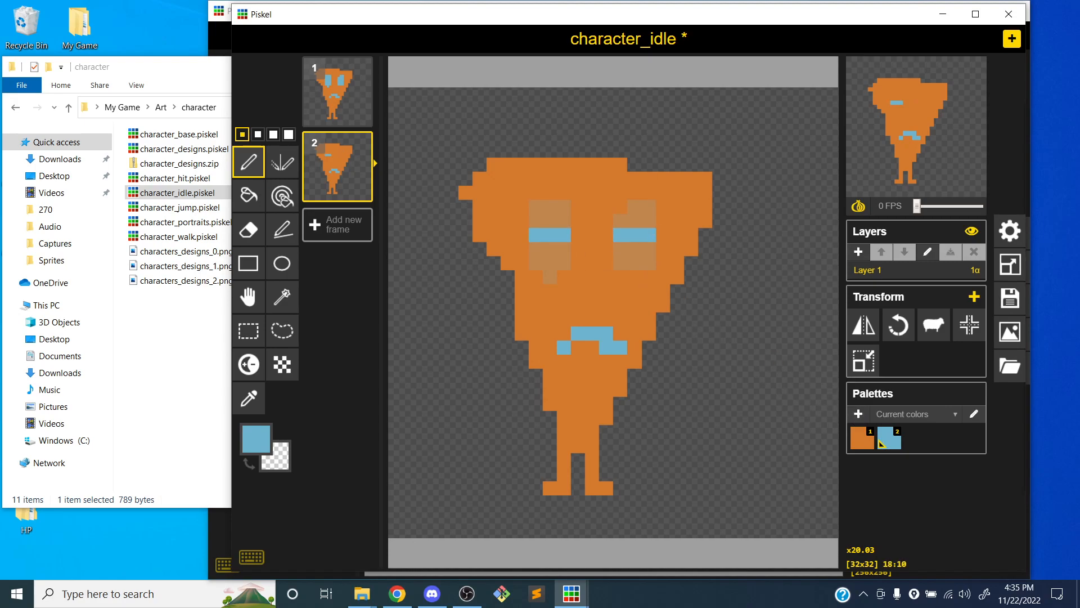
mouse_move(916, 206)
left_mouse_down()
mouse_move(926, 206)
mouse_move(914, 211)
left_mouse_up()
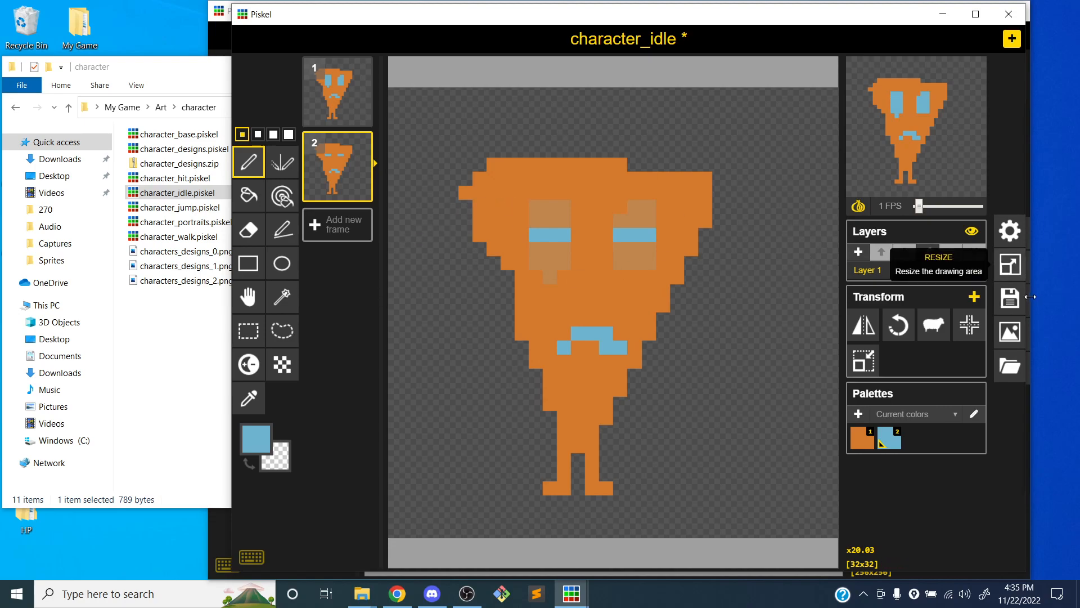
Change the sprite's title to npc_idle
left_click(1009, 298)
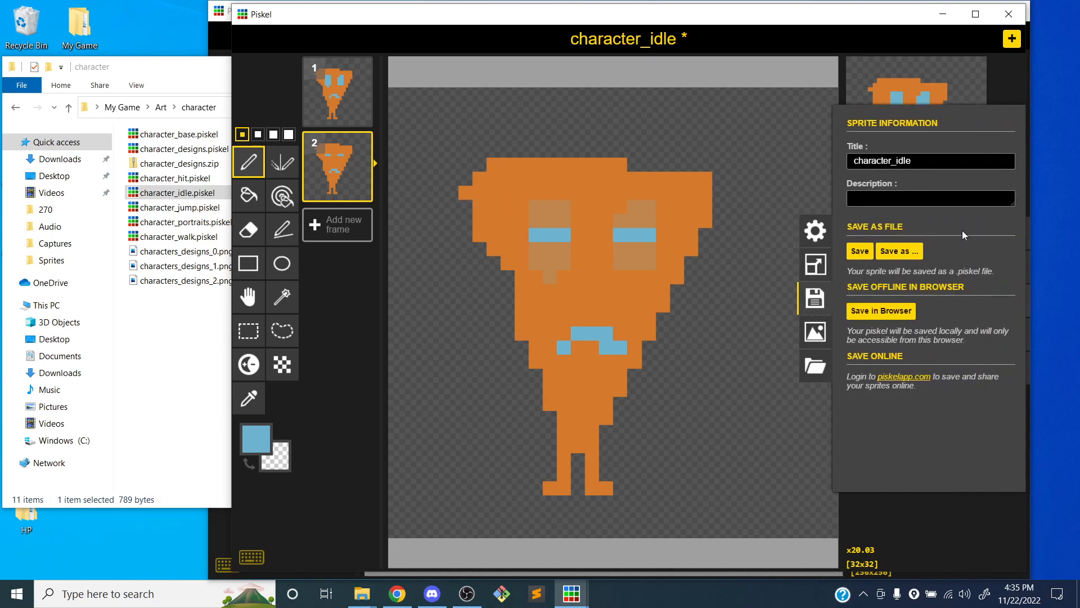
left_click(911, 161)
double_click(946, 162)
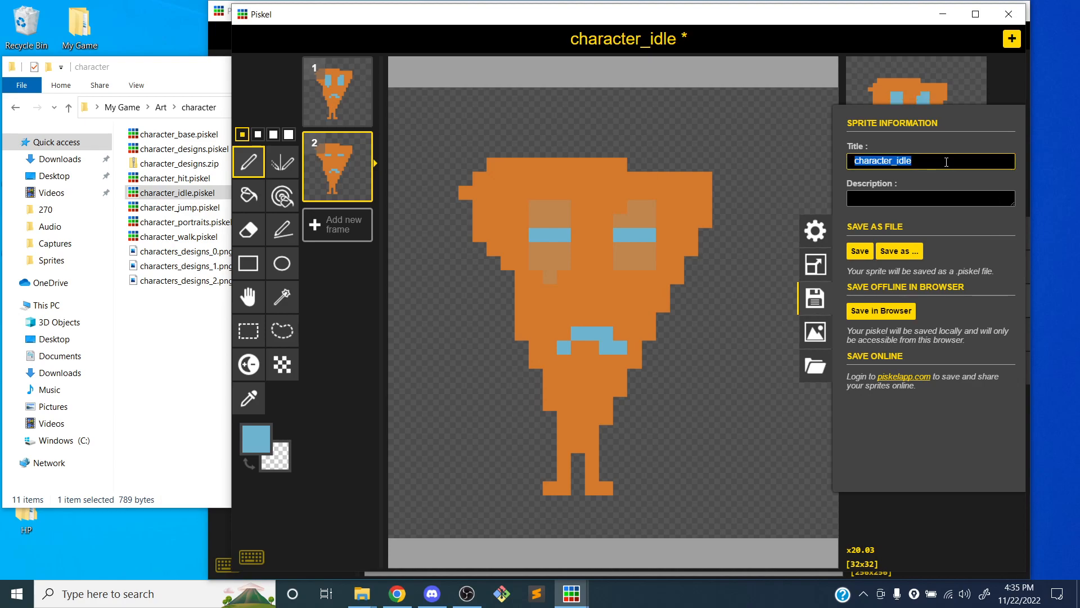
type("npc_i")
Save the sprite as npc_idle.piskel in a new folder named NPCs inside the Art folder
left_click(900, 254)
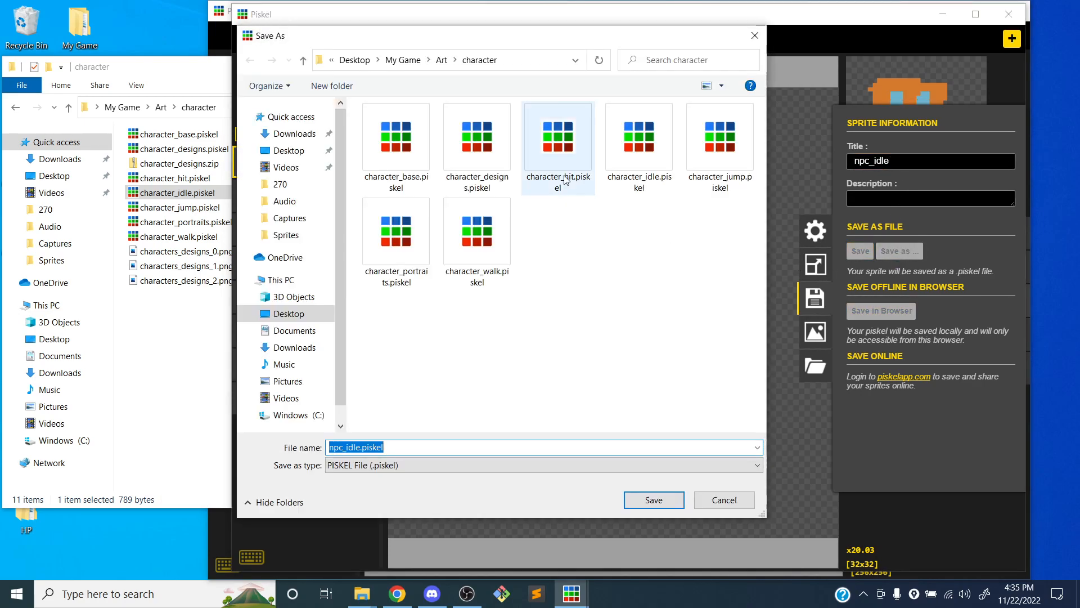
left_click(442, 59)
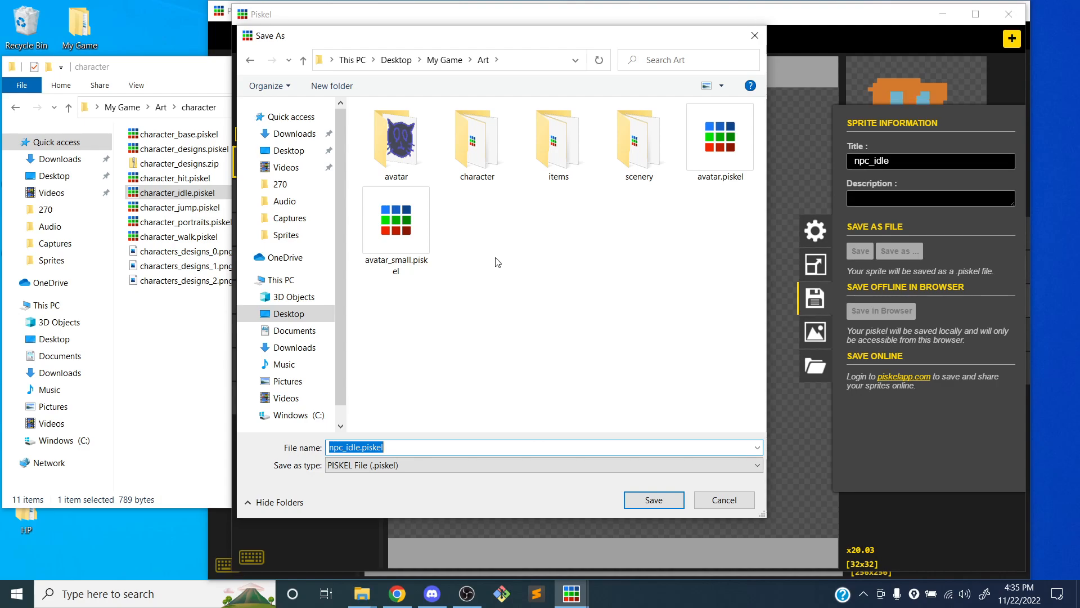
right_click(486, 242)
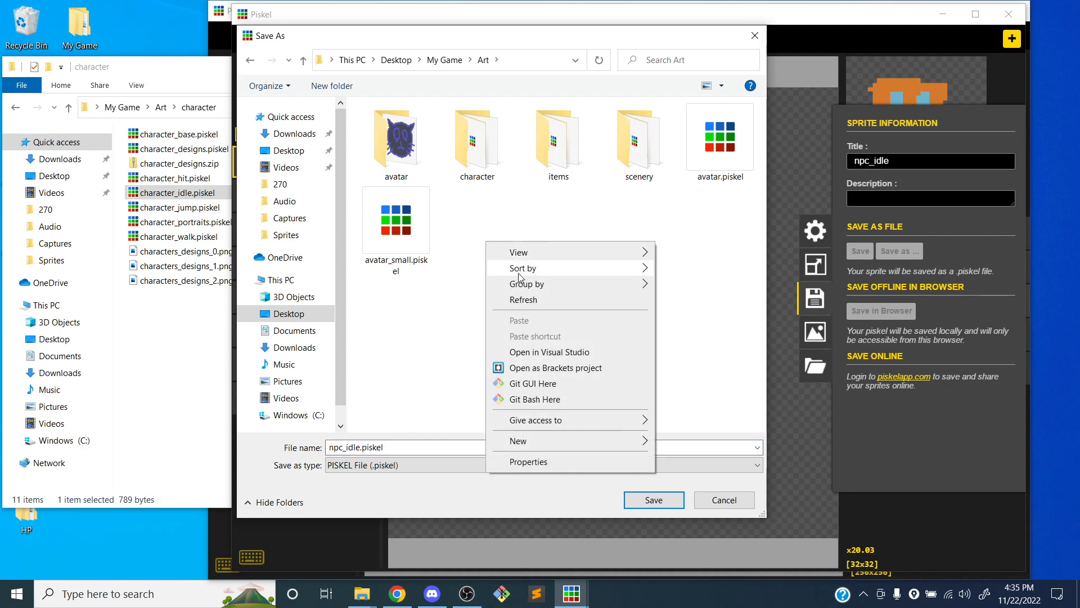
mouse_move(652, 442)
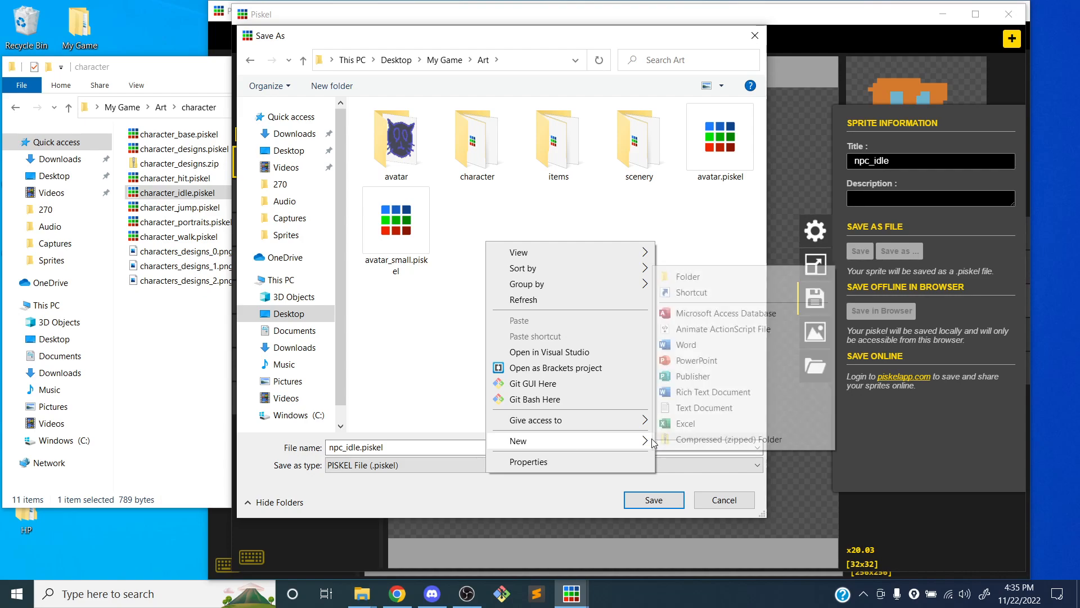
left_click(688, 276)
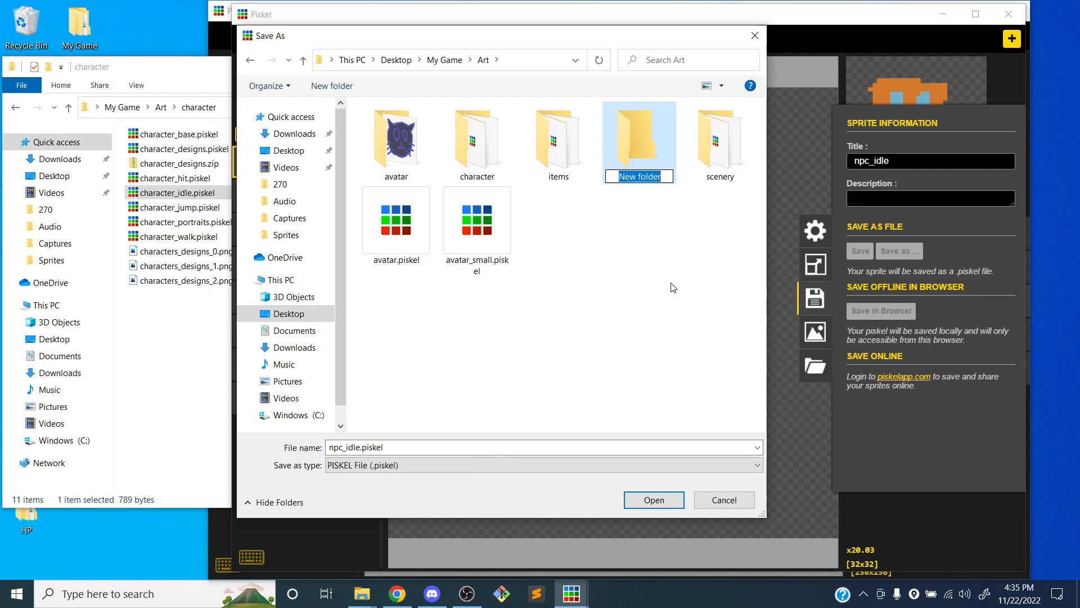
type("NN")
type("Cs")
key("Return")
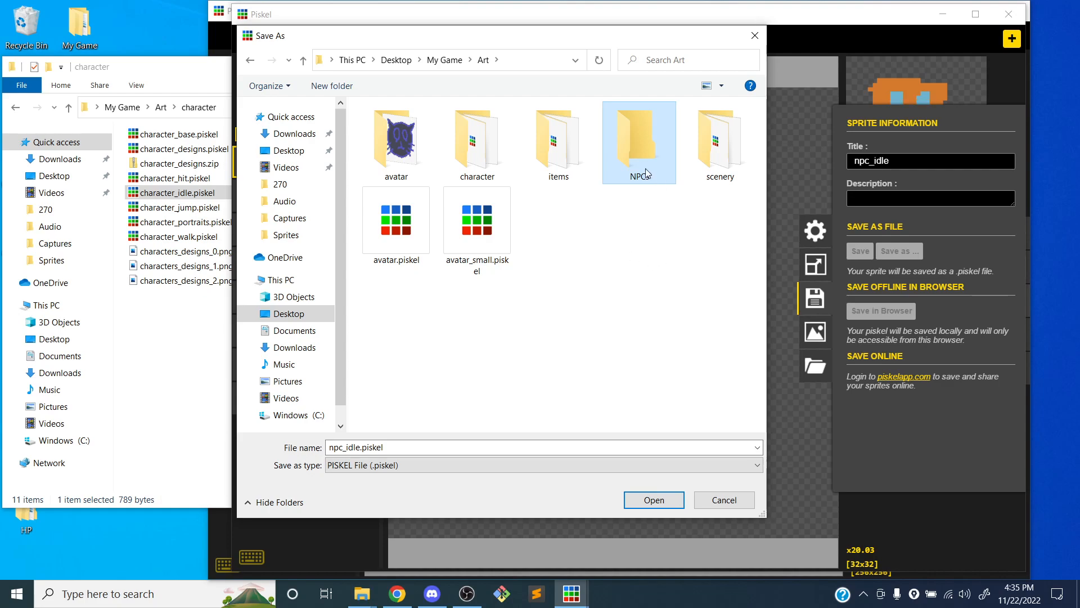
double_click(641, 146)
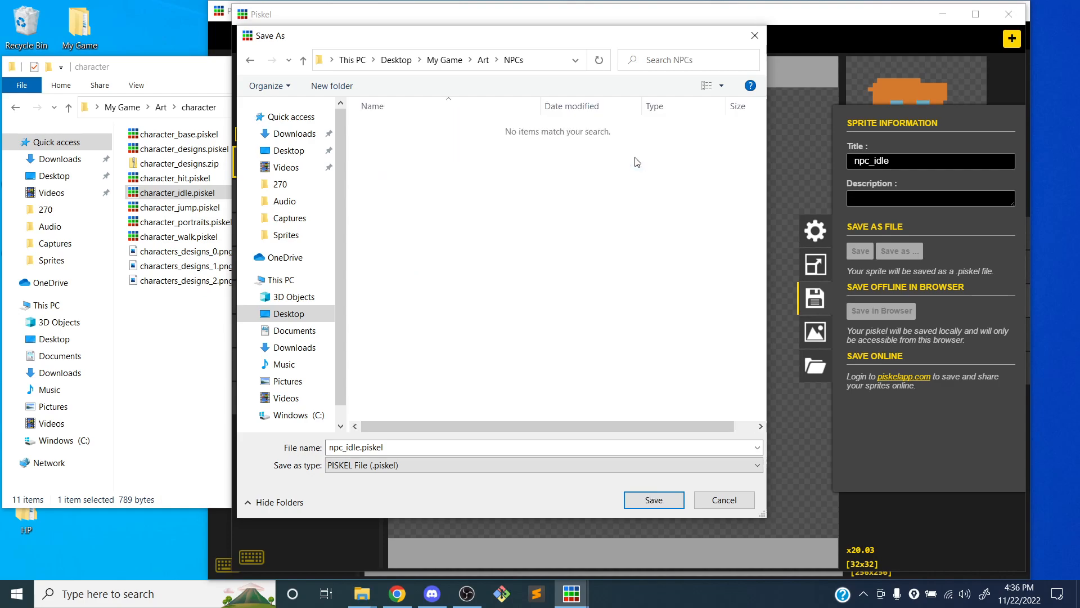
left_click(641, 502)
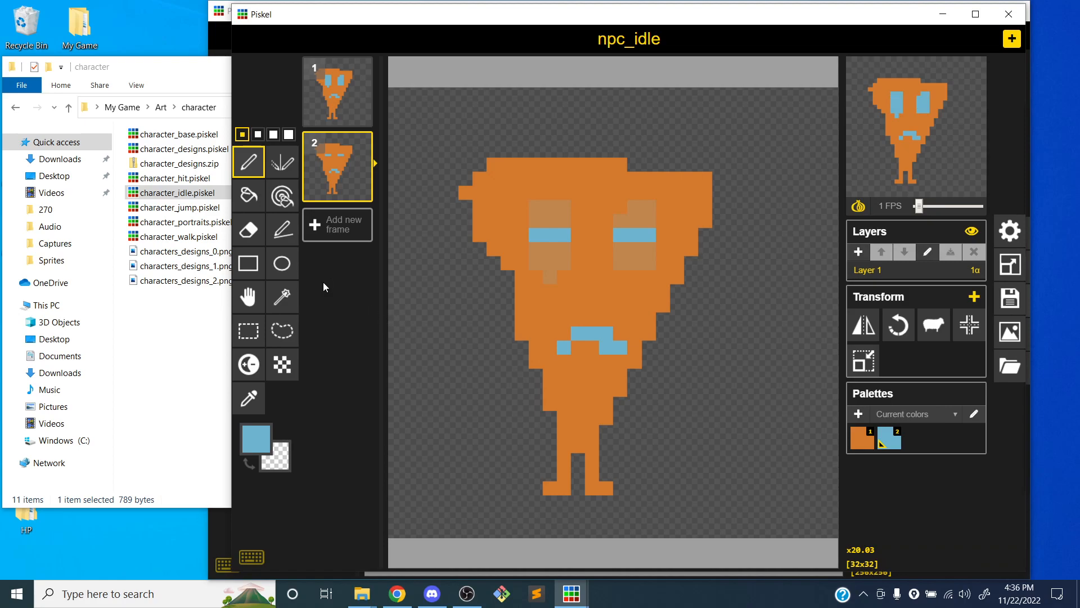
Export the sprite as the PNG spritesheet npc_idle.png with 1 column and 2 rows into the game's Sprites folder
left_click(1013, 331)
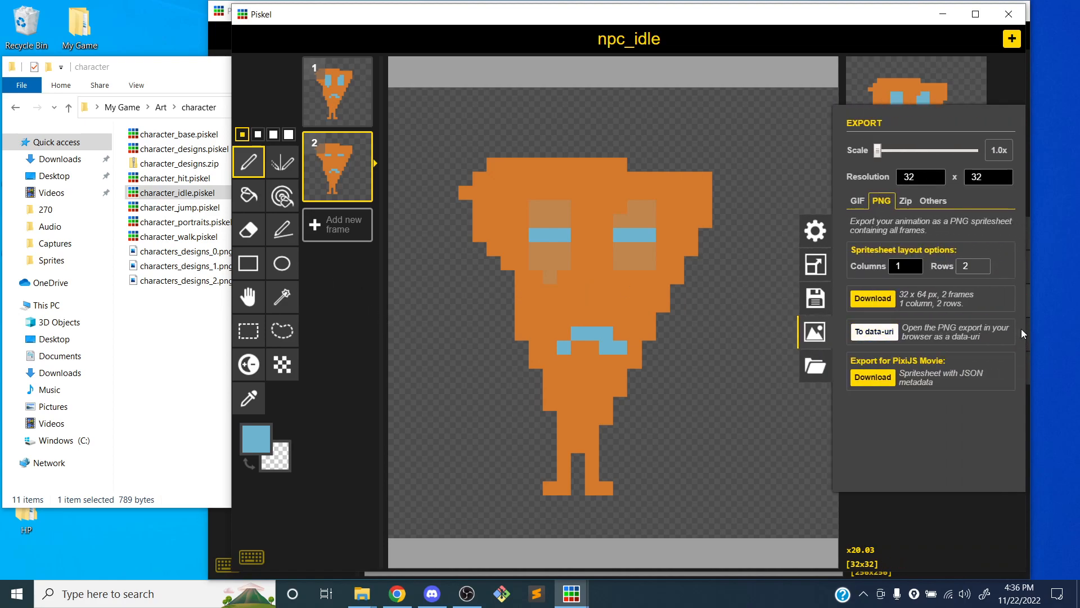
left_click(871, 299)
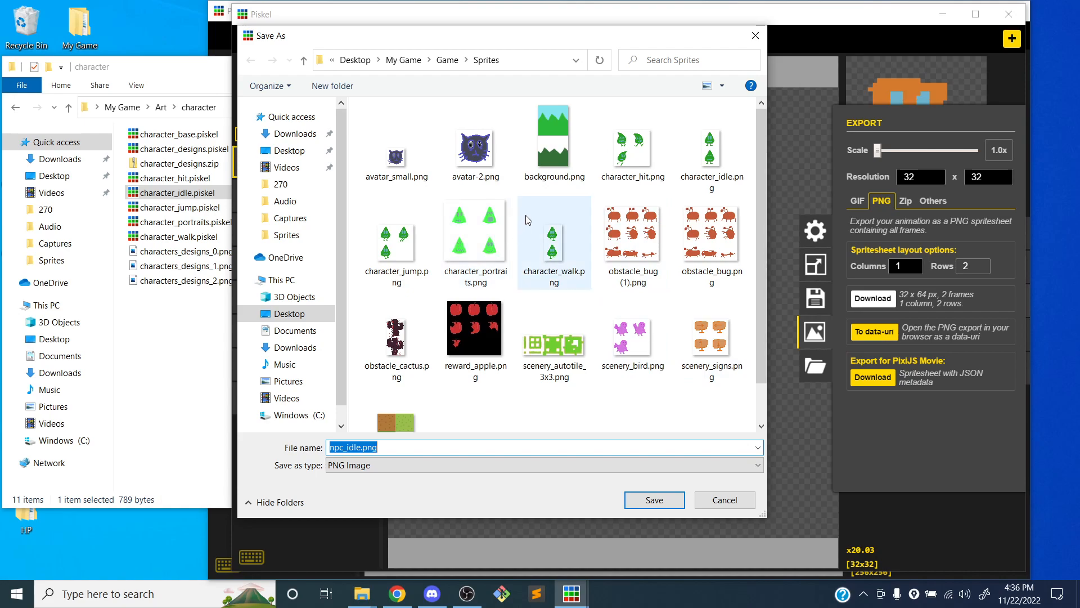
scroll(528, 220, "down", 1)
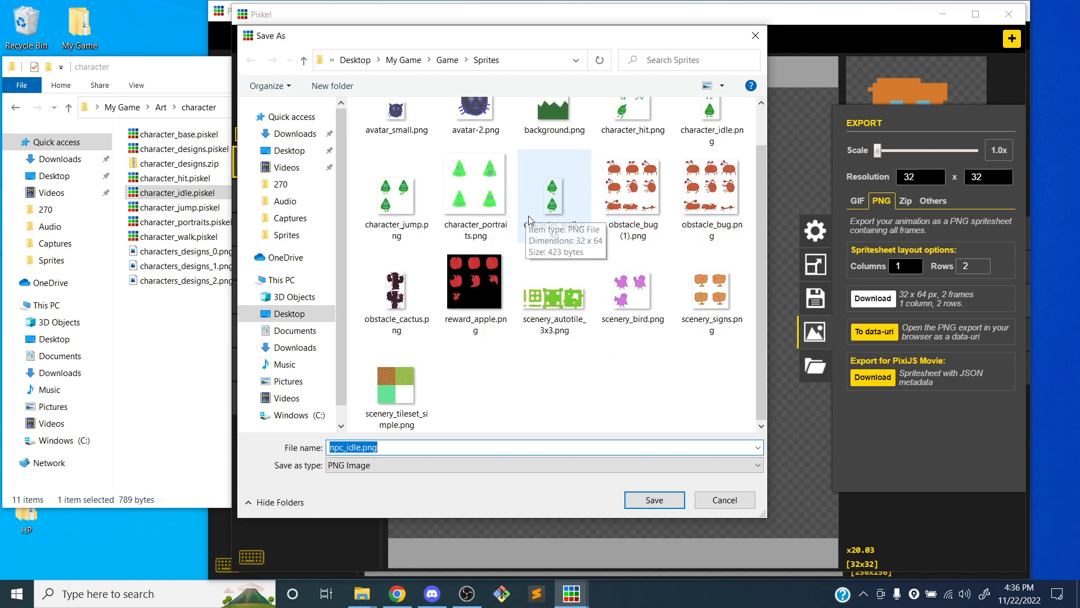
left_click(654, 499)
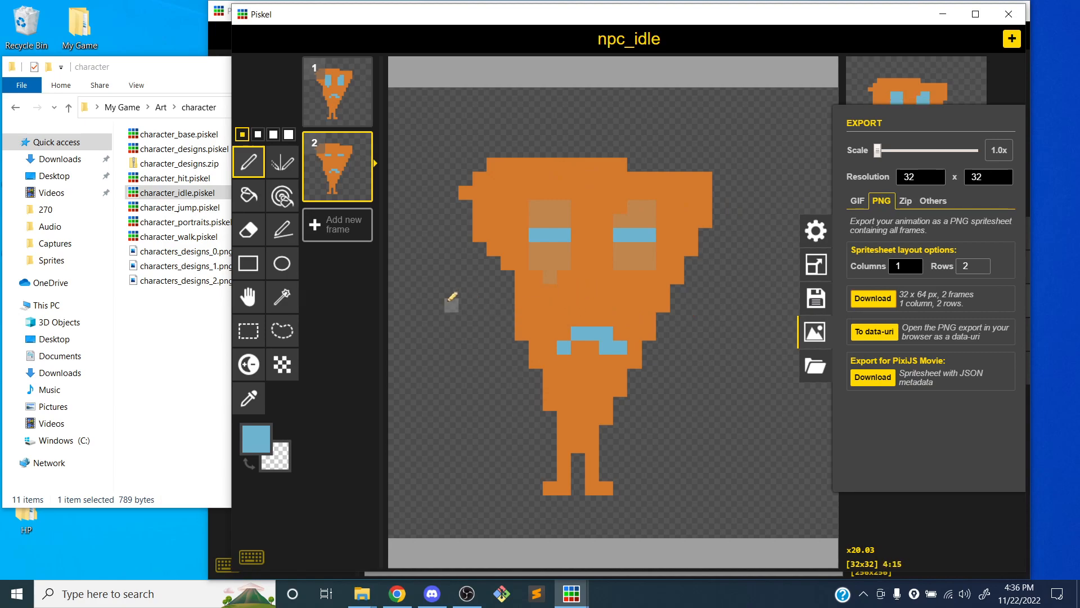
left_click(815, 332)
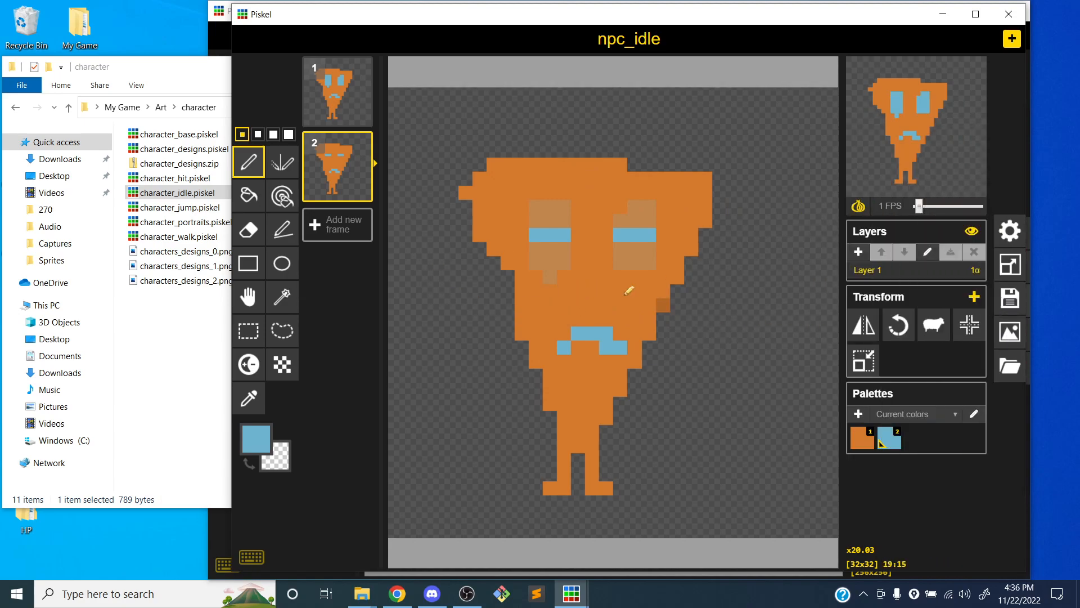
Save a copy of the sprite as npc_portraits.piskel in the NPCs folder
left_click(1009, 302)
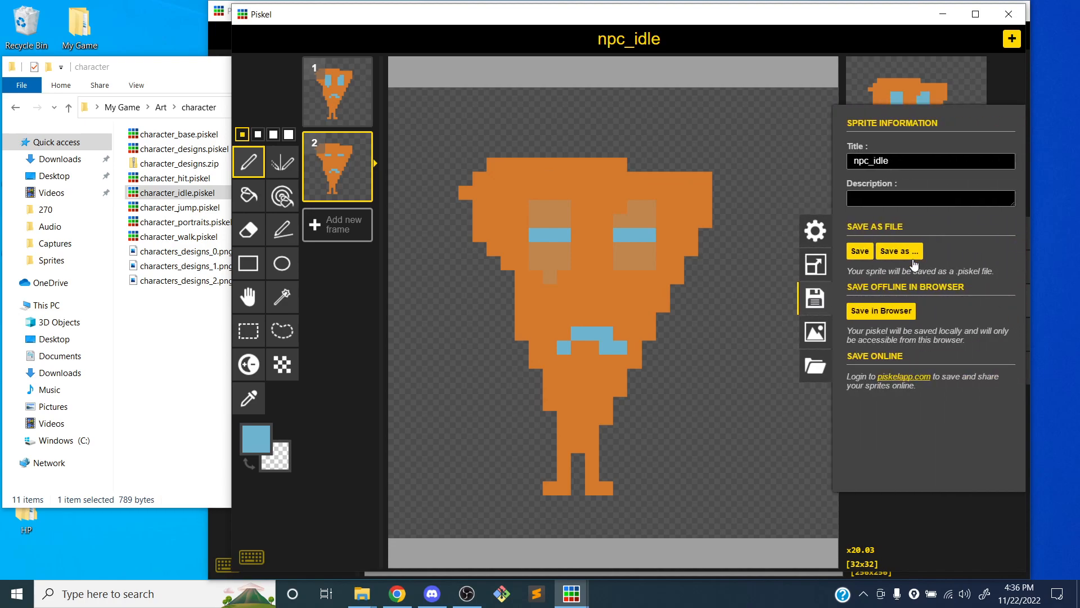
left_click(908, 251)
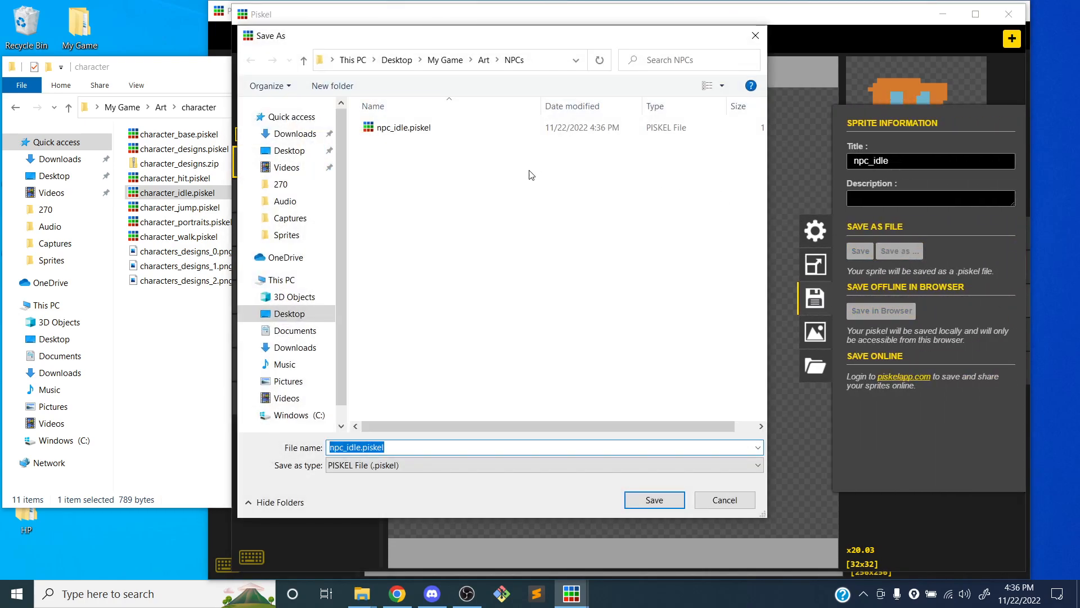
type("npc")
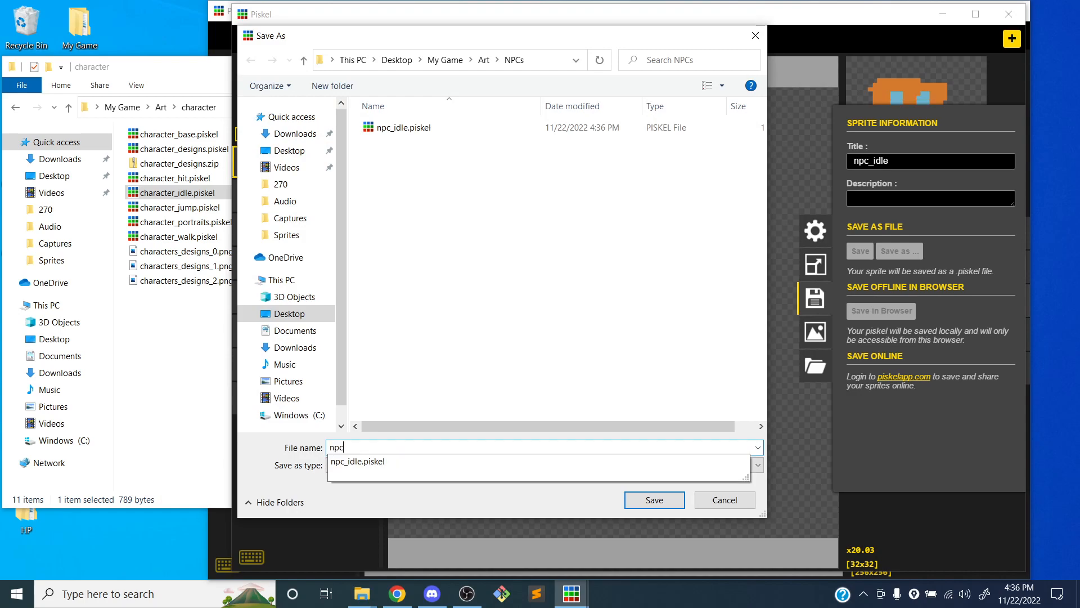
type("_port")
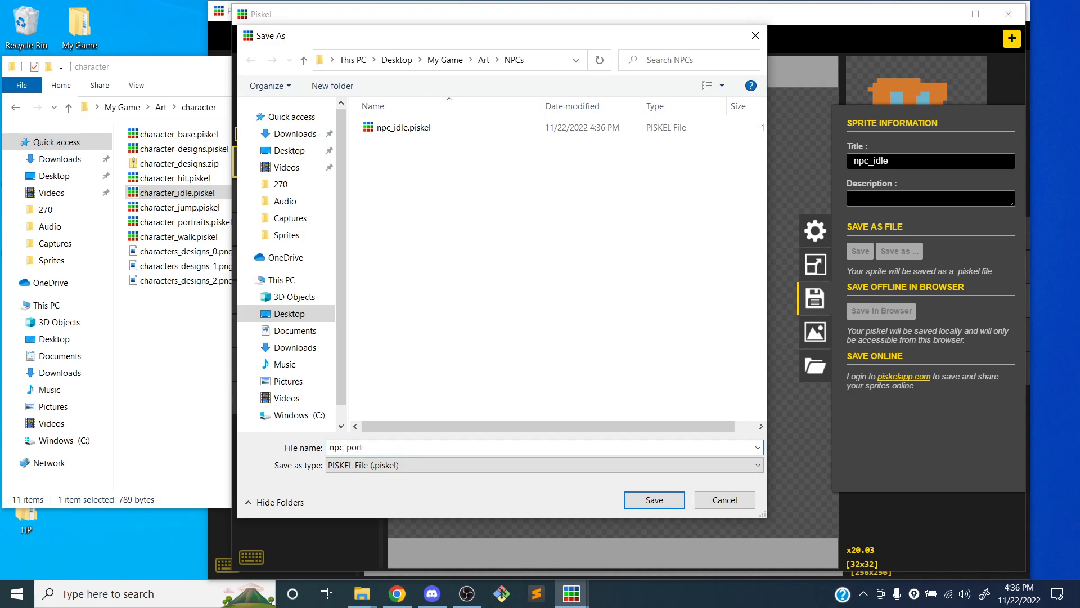
type("raits.piskel")
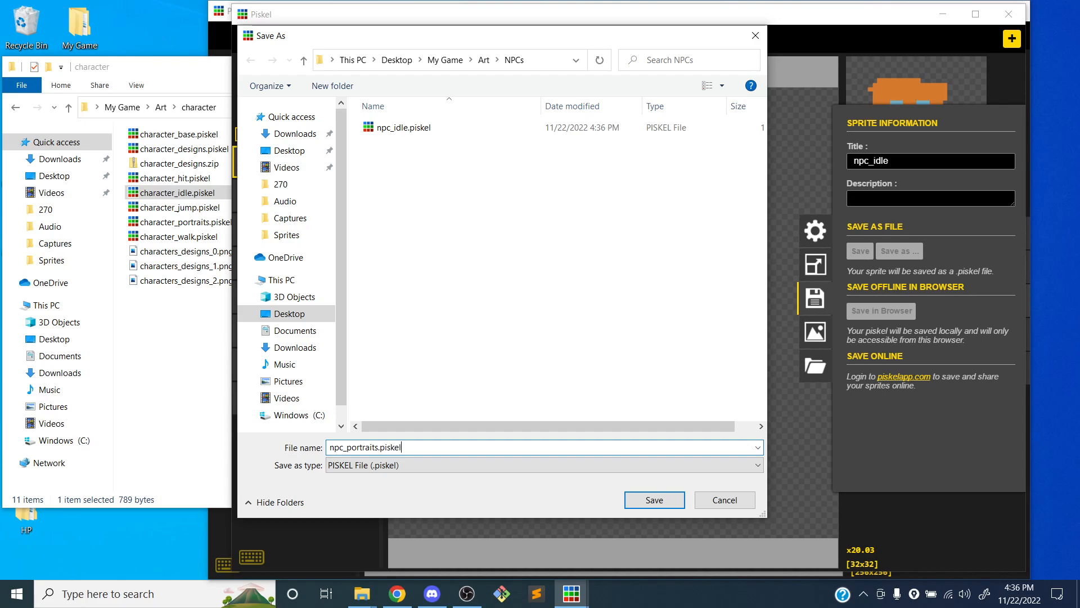
key("Return")
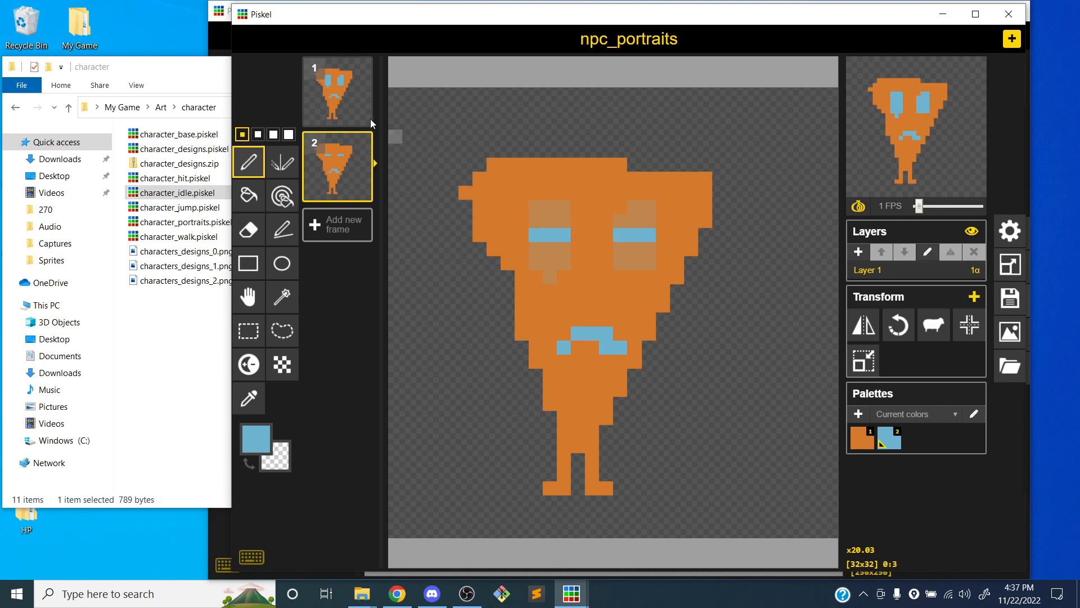
Resize the sprite to 256 x 256 px with its canvas content scaled and the aspect ratio maintained
left_click(346, 93)
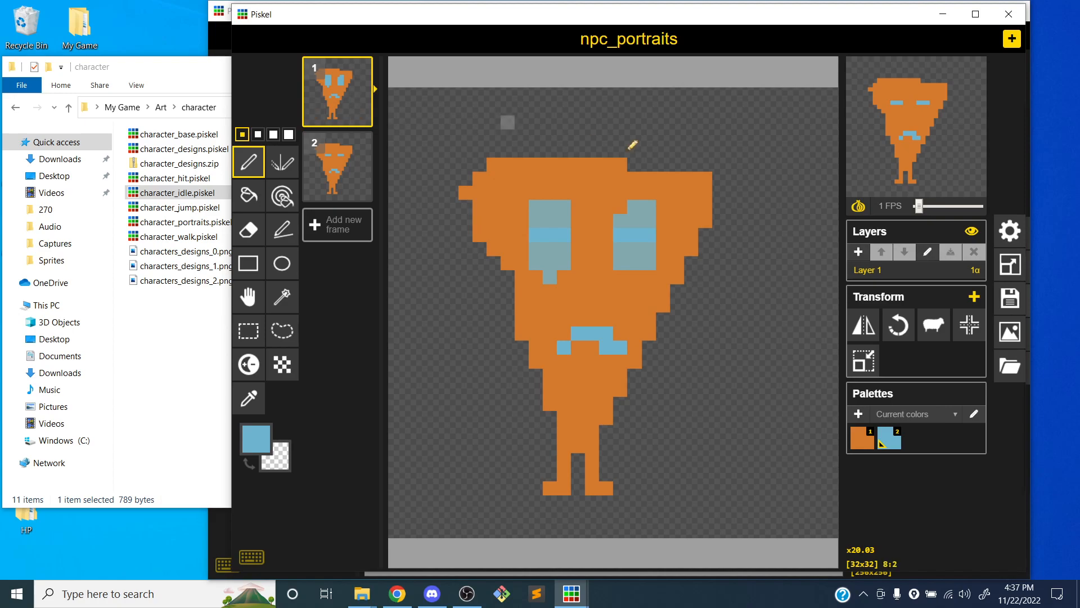
left_click(1010, 264)
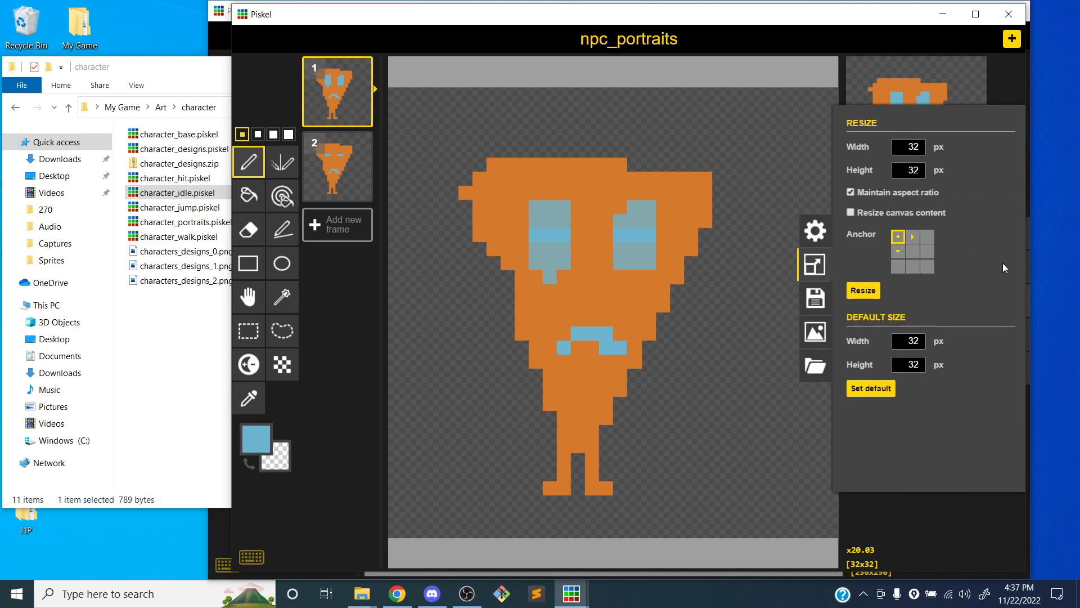
left_click(865, 213)
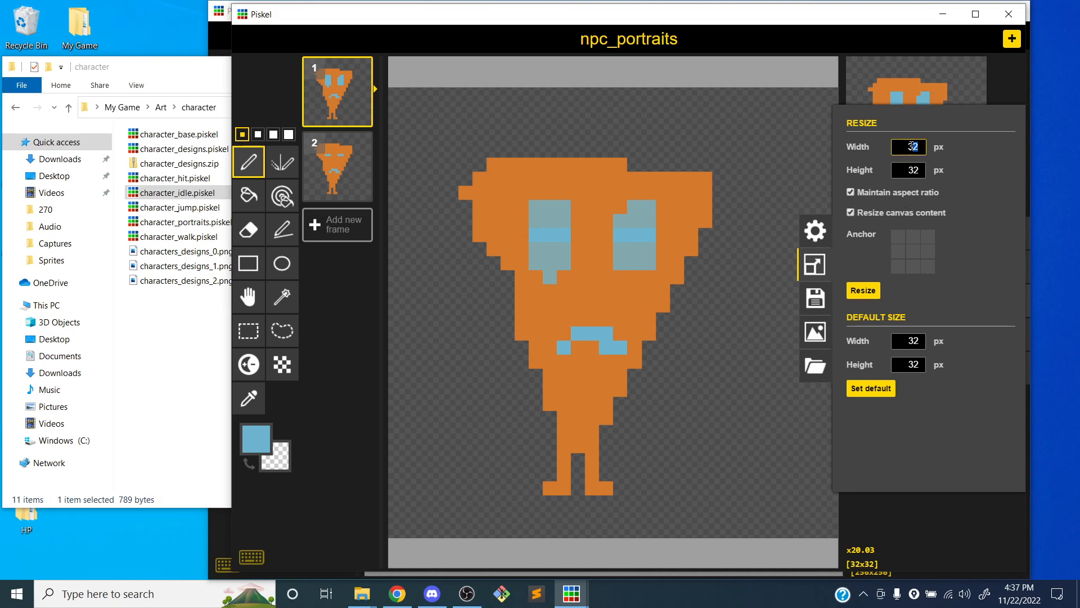
type("256")
left_click(859, 294)
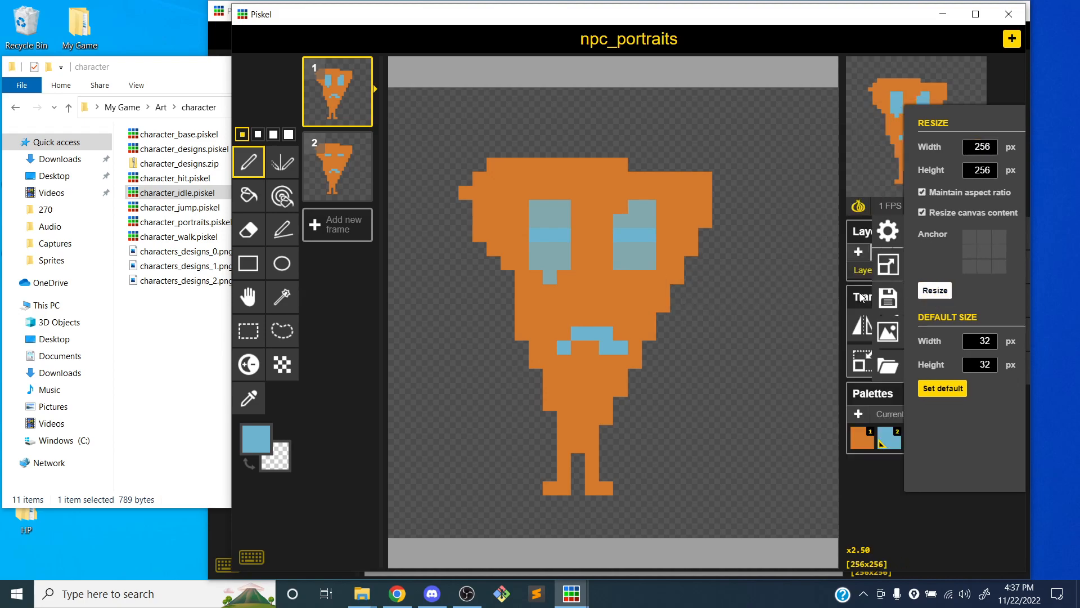
scroll(622, 262, "up", 4)
scroll(622, 262, "down", 3)
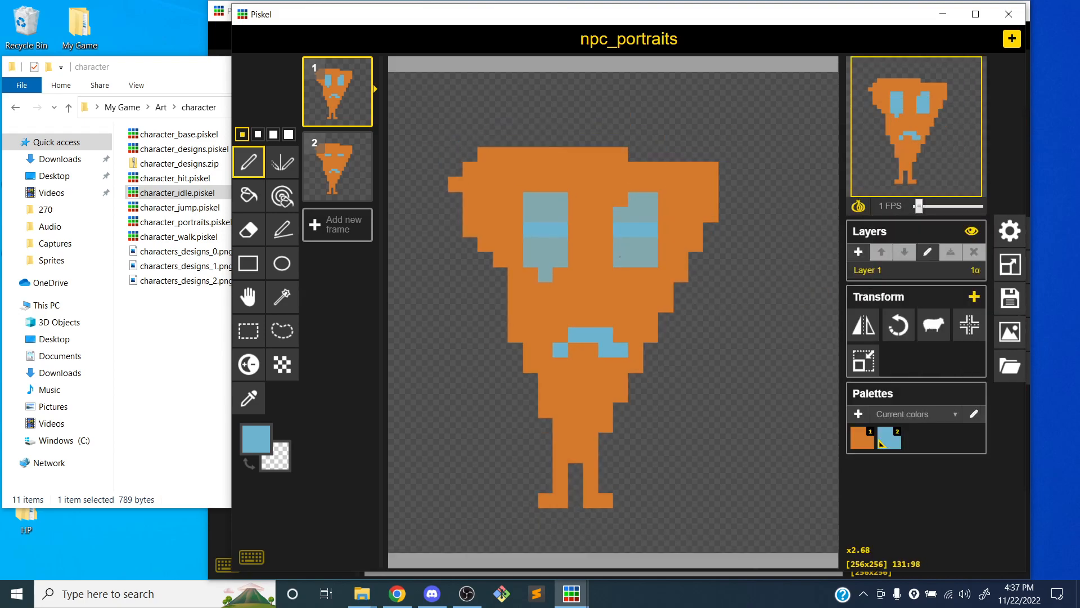
Replace the blinking frame 2 with a blank frame and set the pen to its largest size in orange
left_click(333, 232)
left_click(366, 146)
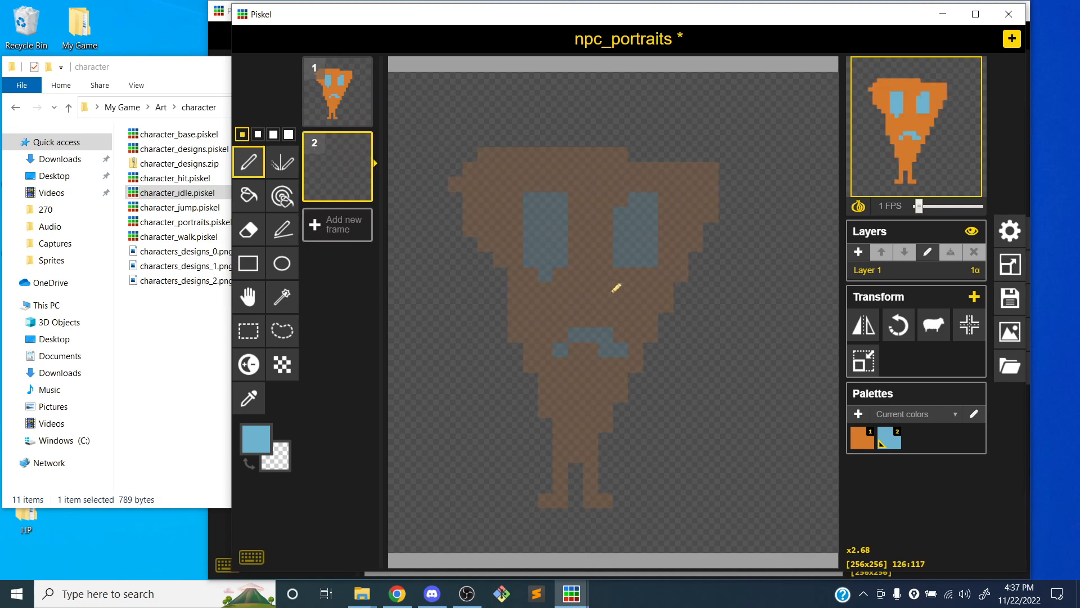
left_click(288, 134)
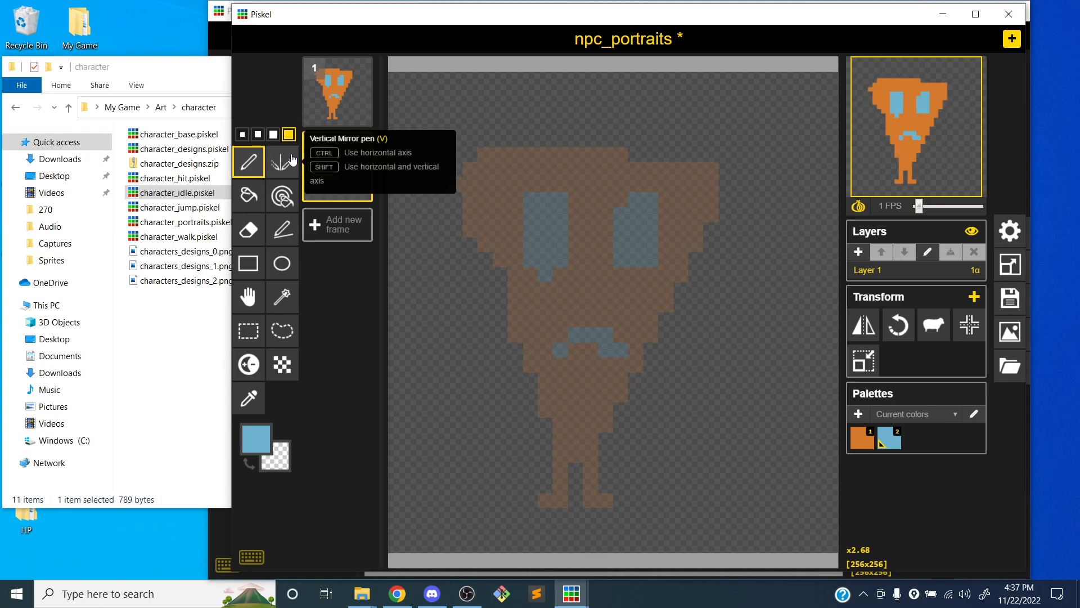
left_click(862, 438)
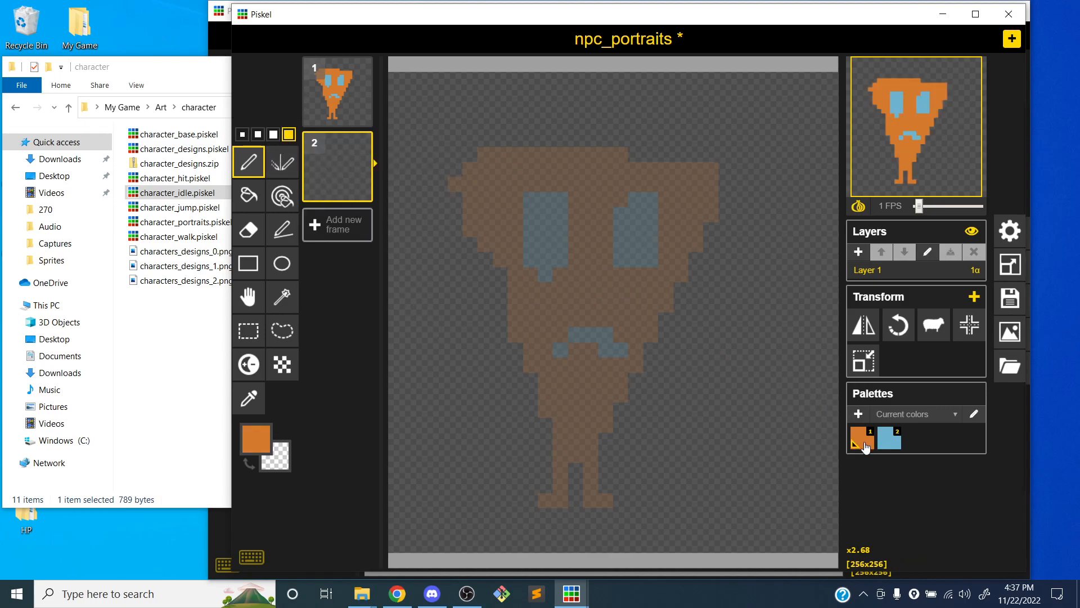
Enable the grid for the npc_portraits sprite
left_click(1011, 232)
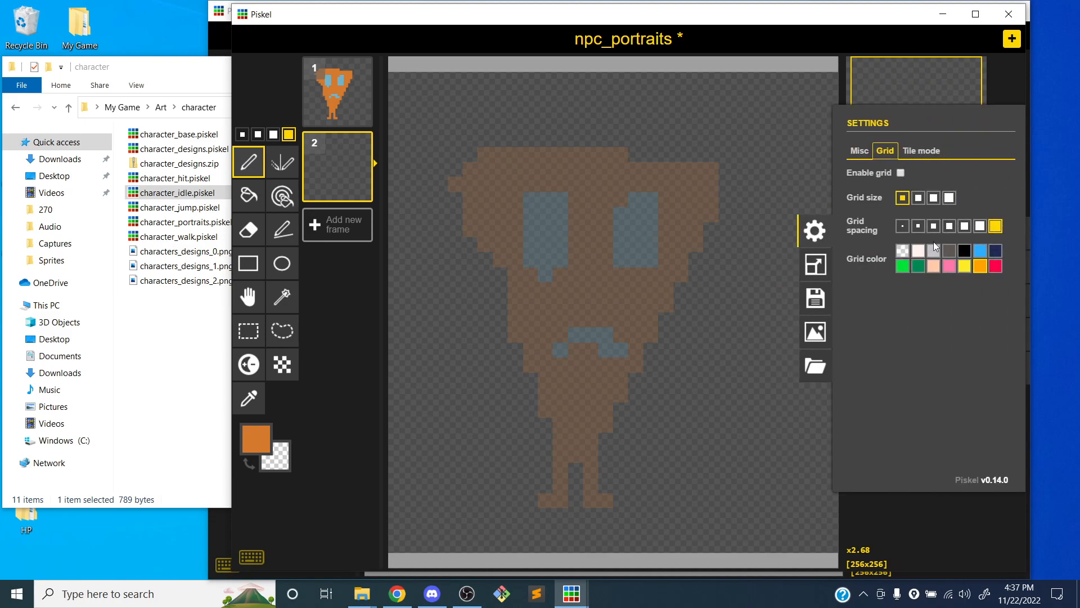
left_click(901, 173)
left_click(824, 229)
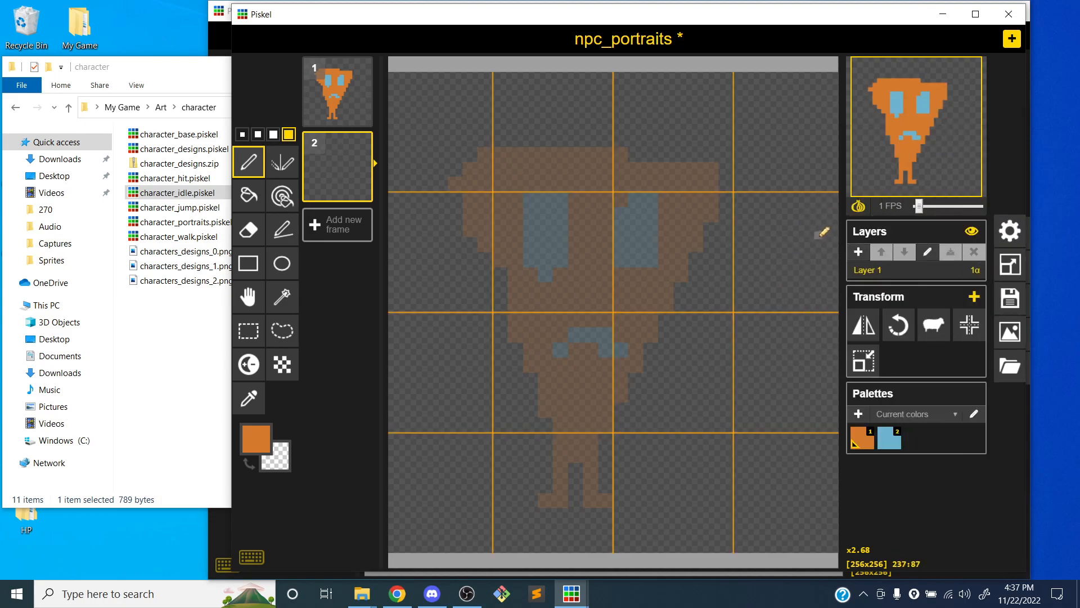
Enable the grid in the character_portraits window, shrink and reposition that window for reference, and return to npc_portraits
left_click(217, 29)
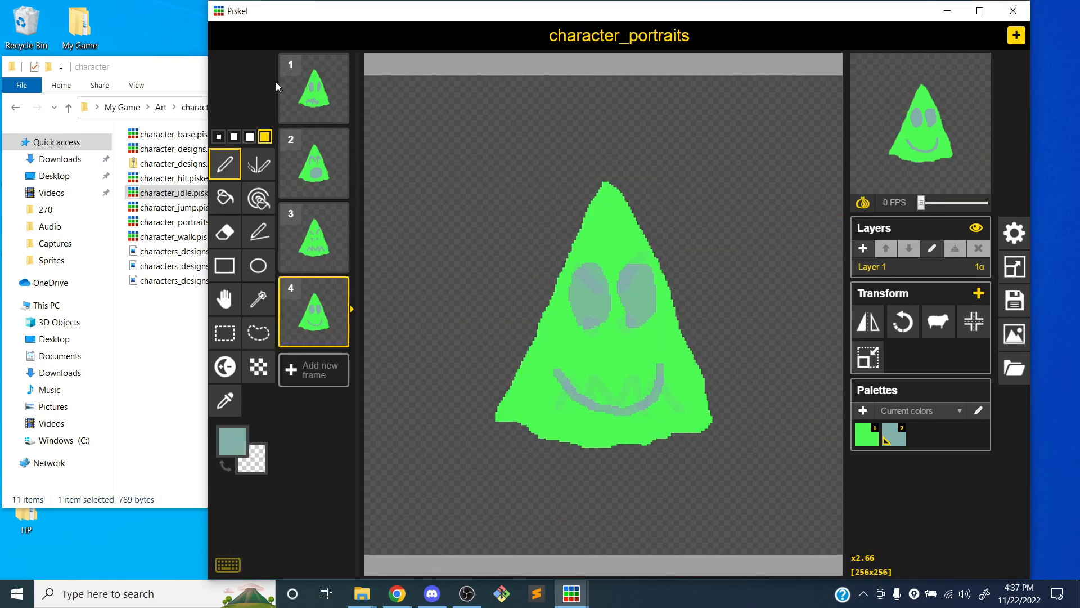
left_click(1015, 232)
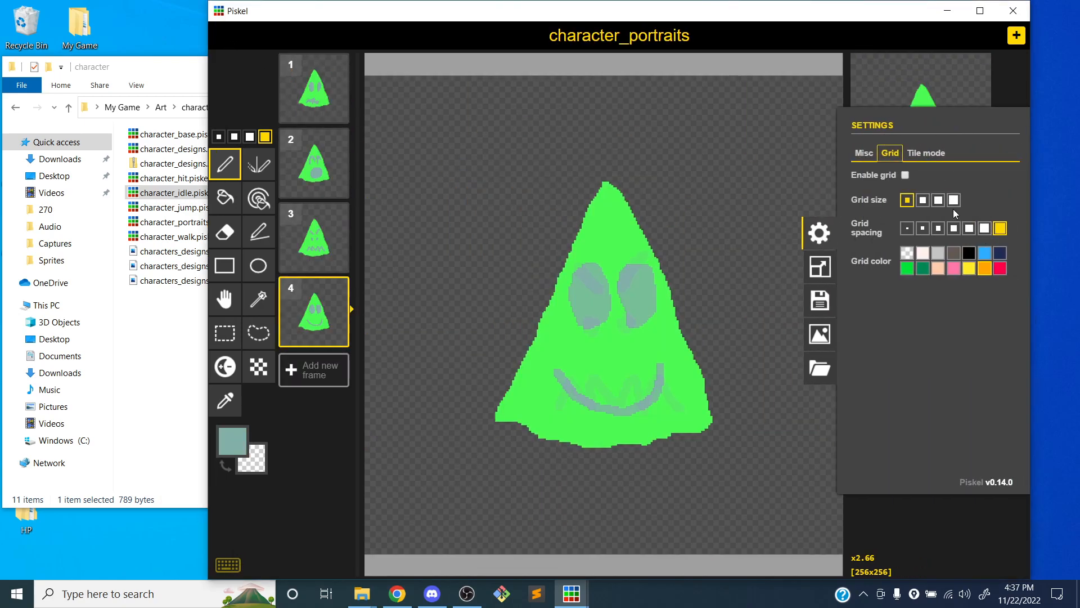
left_click(905, 176)
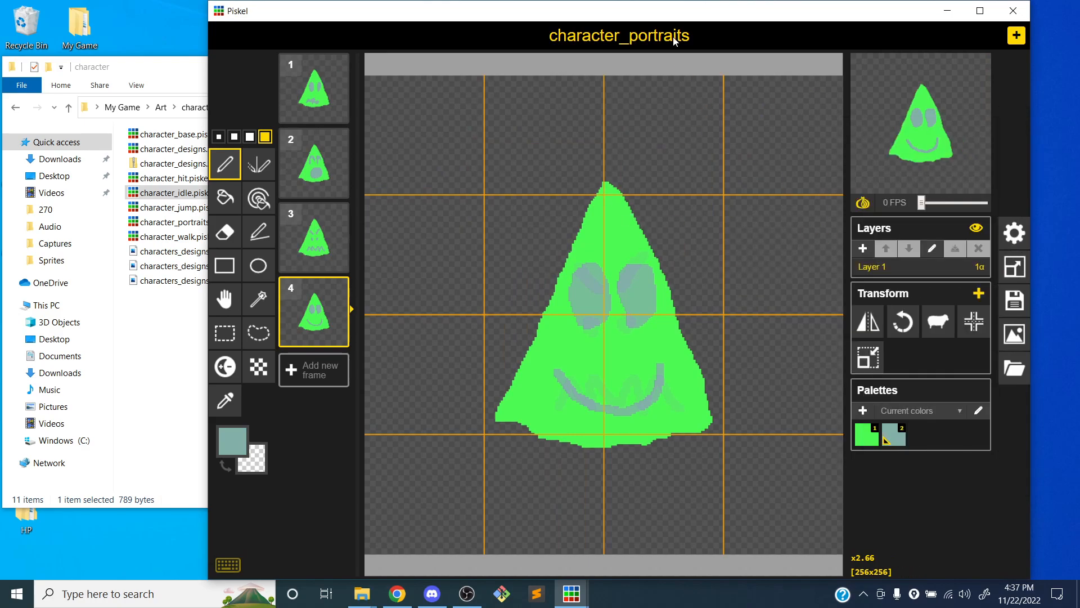
left_click(567, 354)
left_click_drag(621, 12, 548, 29)
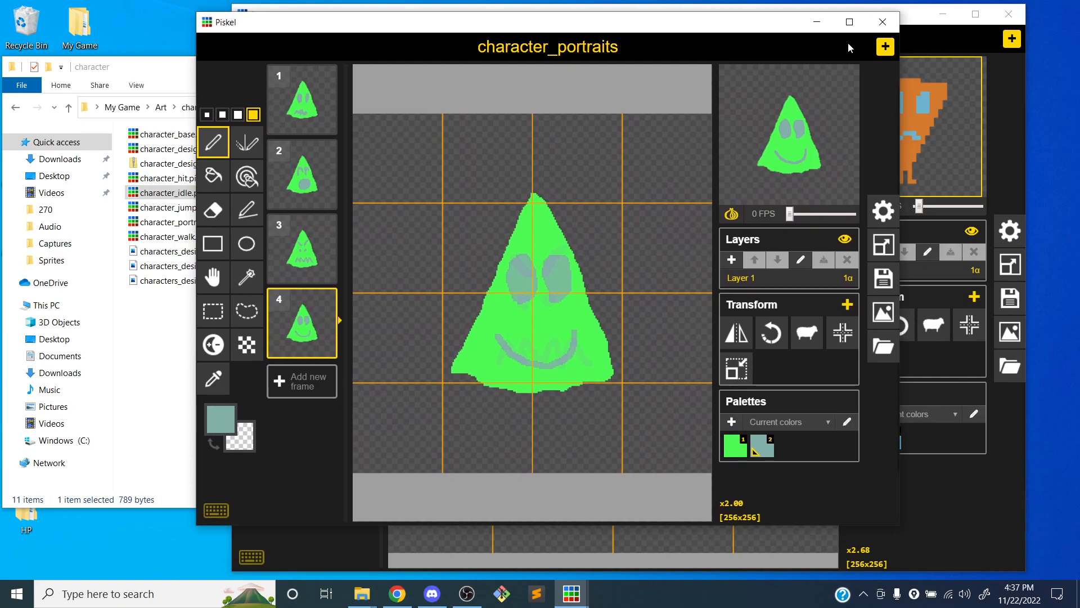
left_click(906, 21)
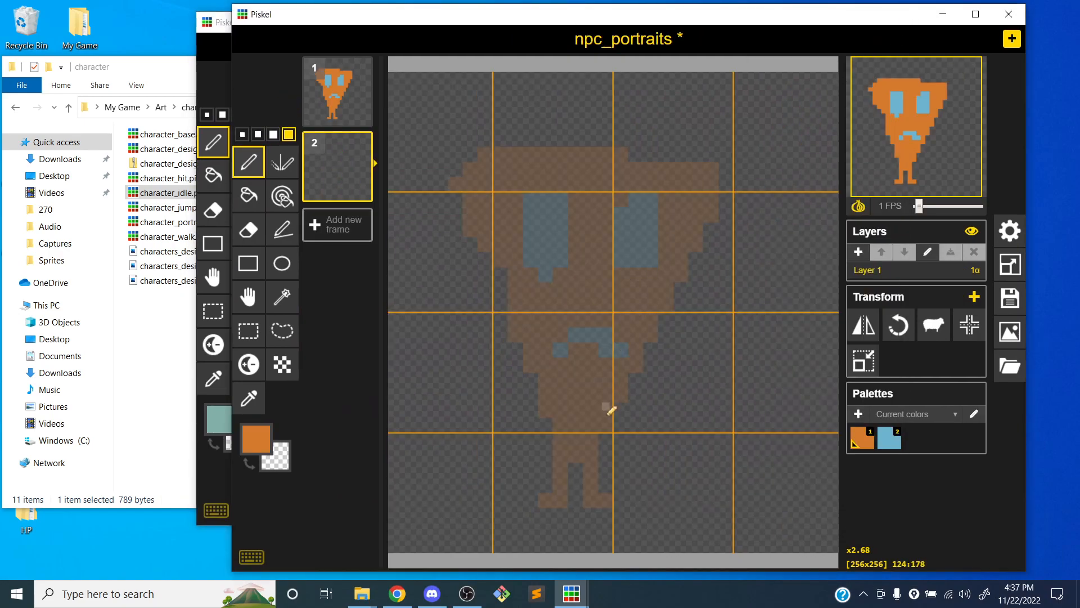
Draw a large inverted triangular head with rounded corners on frame 2 and fill it with orange
mouse_move(606, 452)
left_mouse_down()
mouse_move(562, 406)
mouse_move(528, 307)
mouse_move(507, 237)
mouse_move(513, 180)
mouse_move(711, 173)
mouse_move(737, 234)
mouse_move(632, 436)
mouse_move(608, 453)
left_mouse_up()
key("b")
left_click(597, 256)
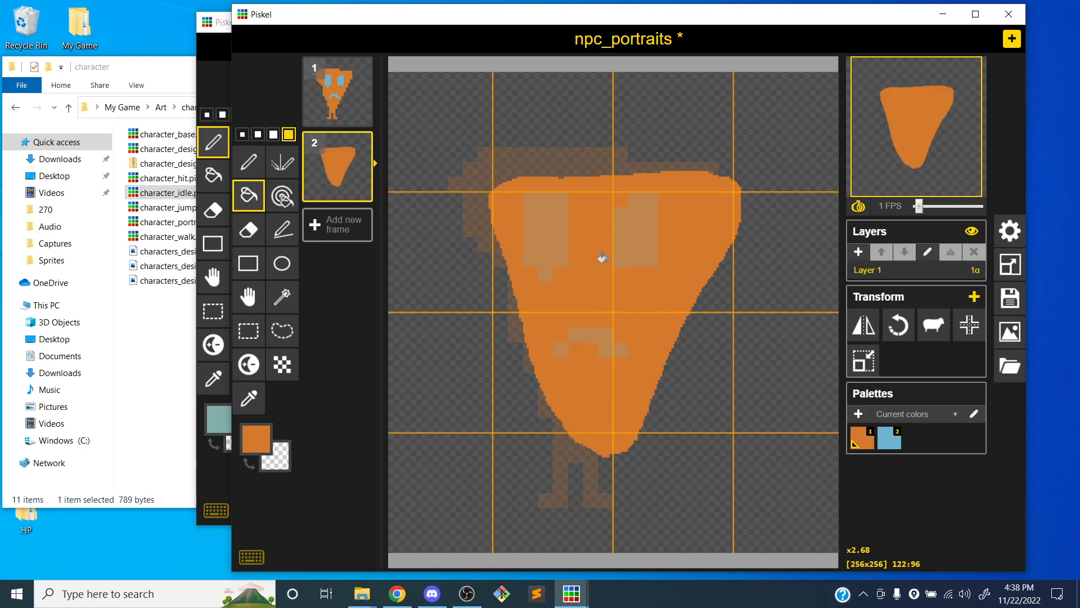
key("p")
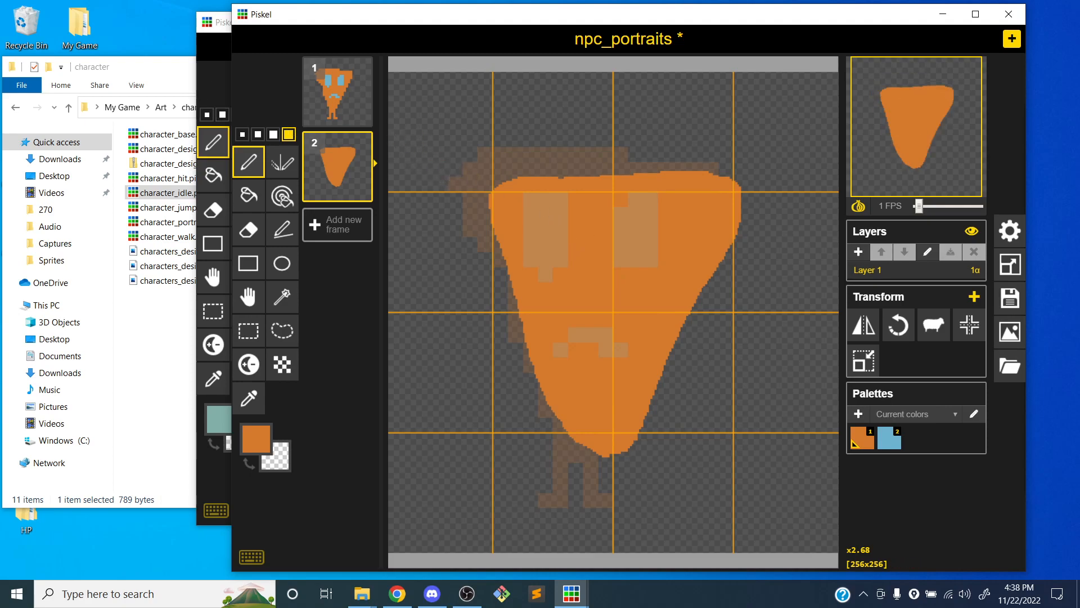
Duplicate the orange head of frame 2 into three more frames and choose light blue as the drawing color
left_click(212, 70)
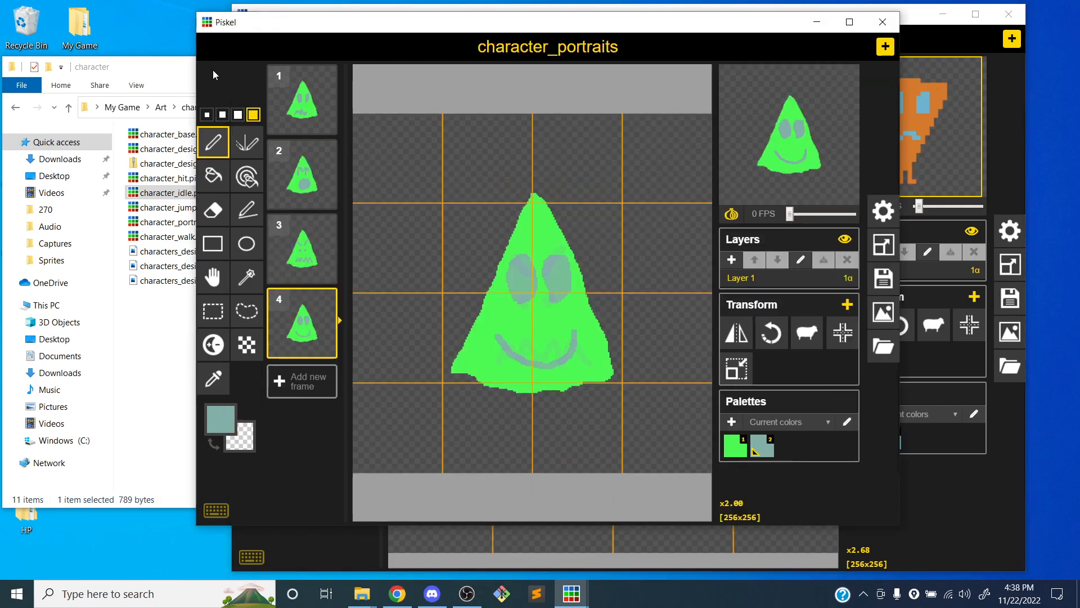
left_click(945, 50)
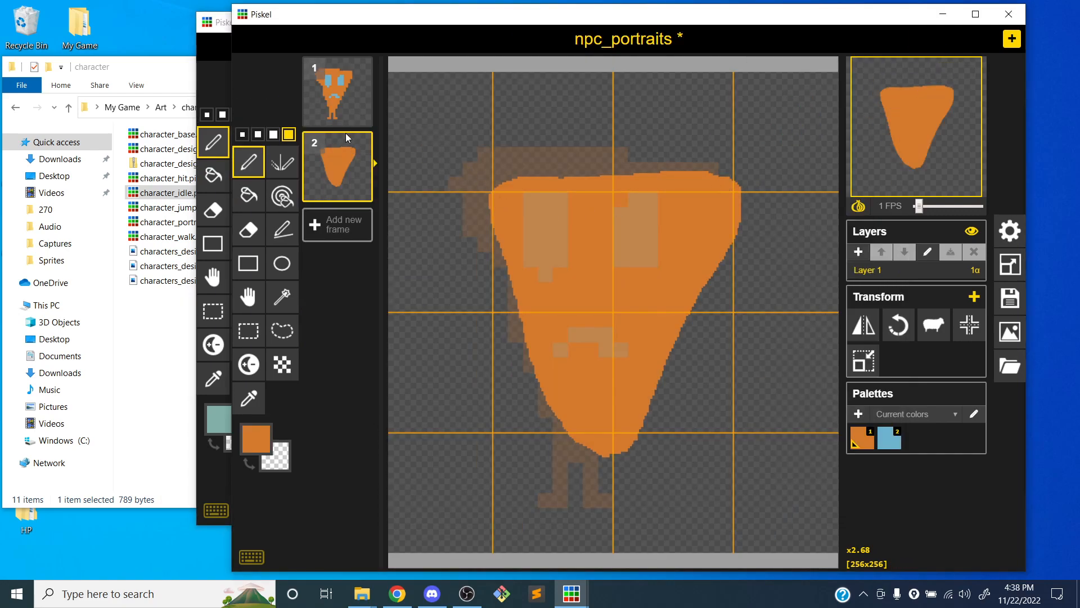
left_click(360, 190)
left_click(360, 264)
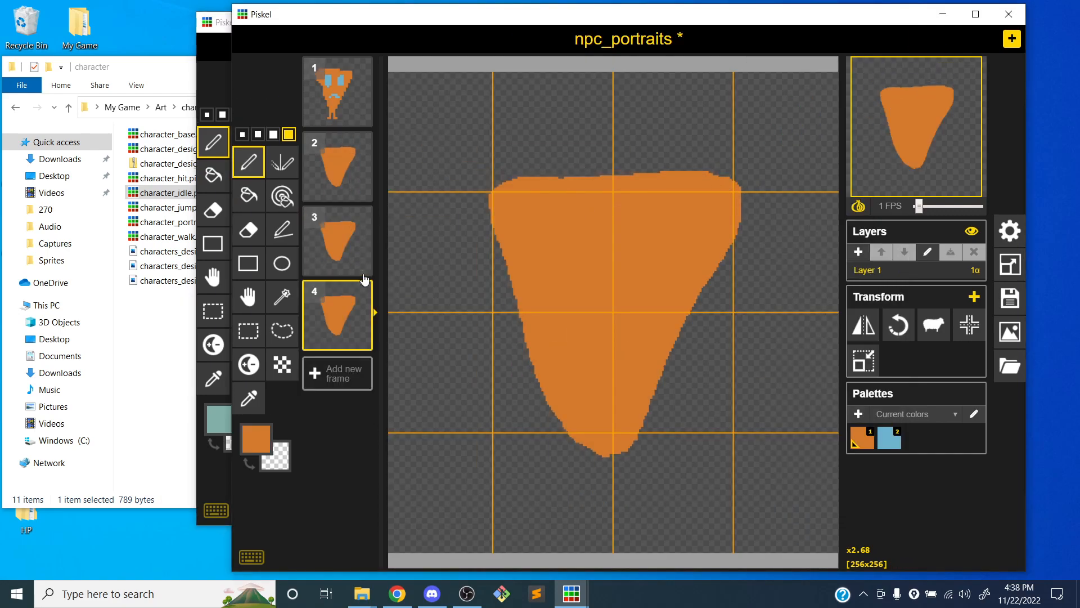
left_click(360, 338)
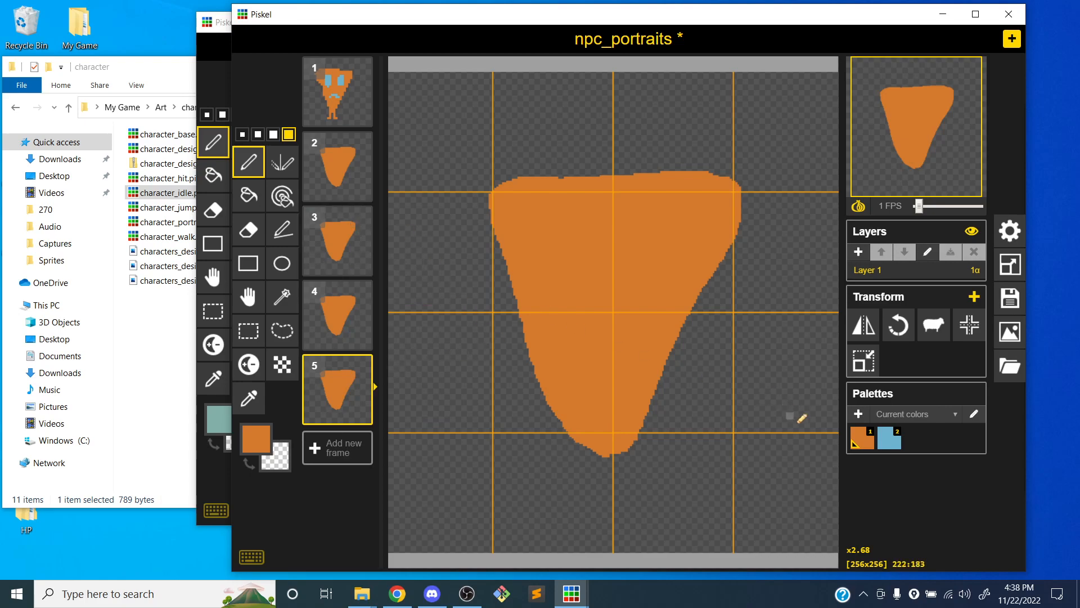
left_click(885, 454)
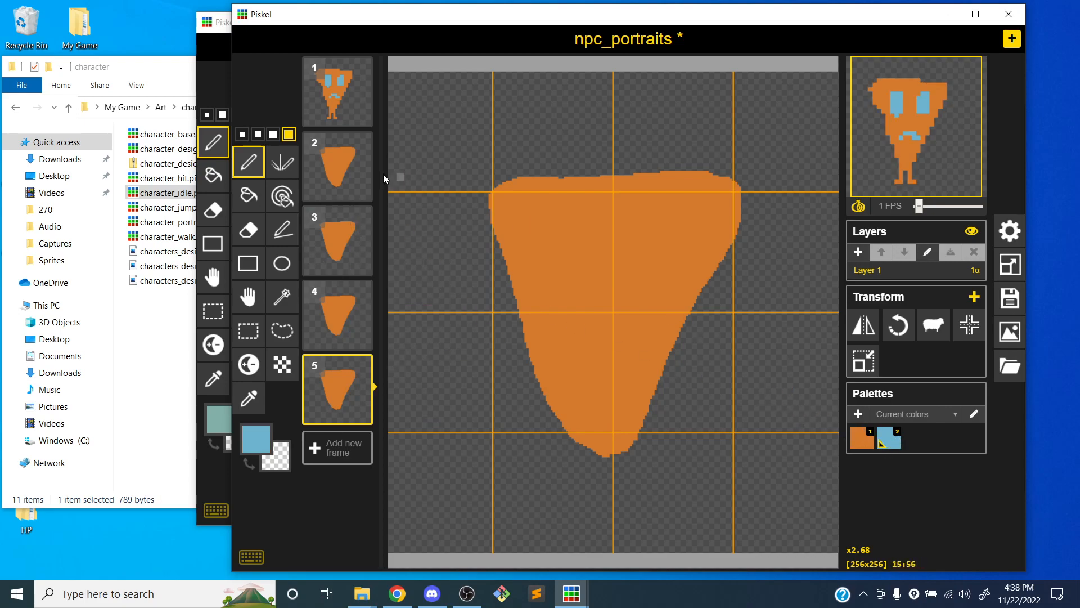
Examine the facial expressions in the four character_portraits frames as reference, then return to npc_portraits
left_click(220, 72)
left_click(300, 112)
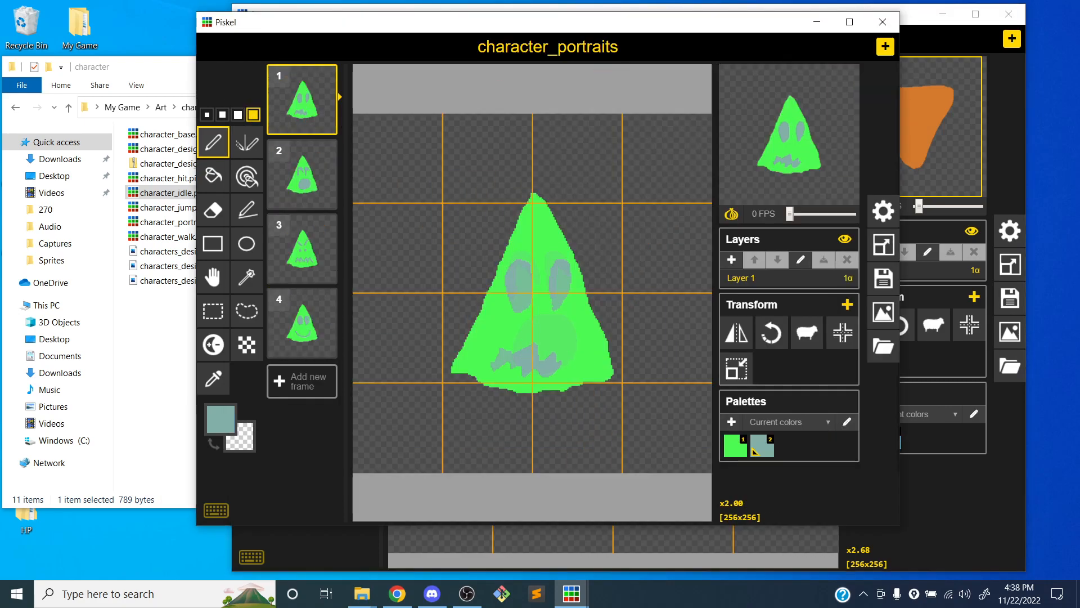
left_click(304, 179)
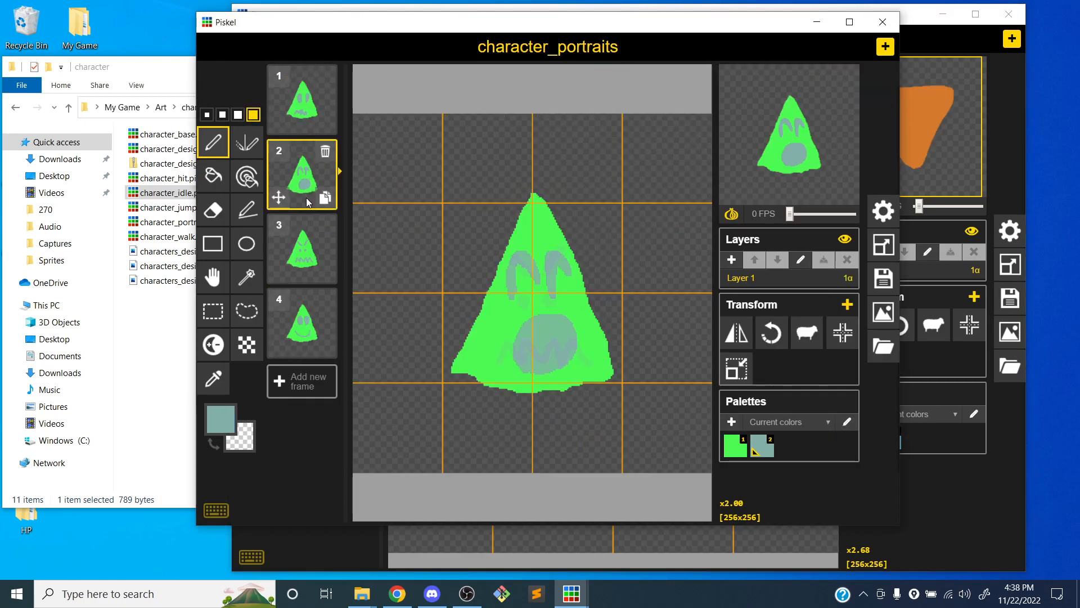
left_click(306, 252)
left_click(302, 332)
left_click(288, 113)
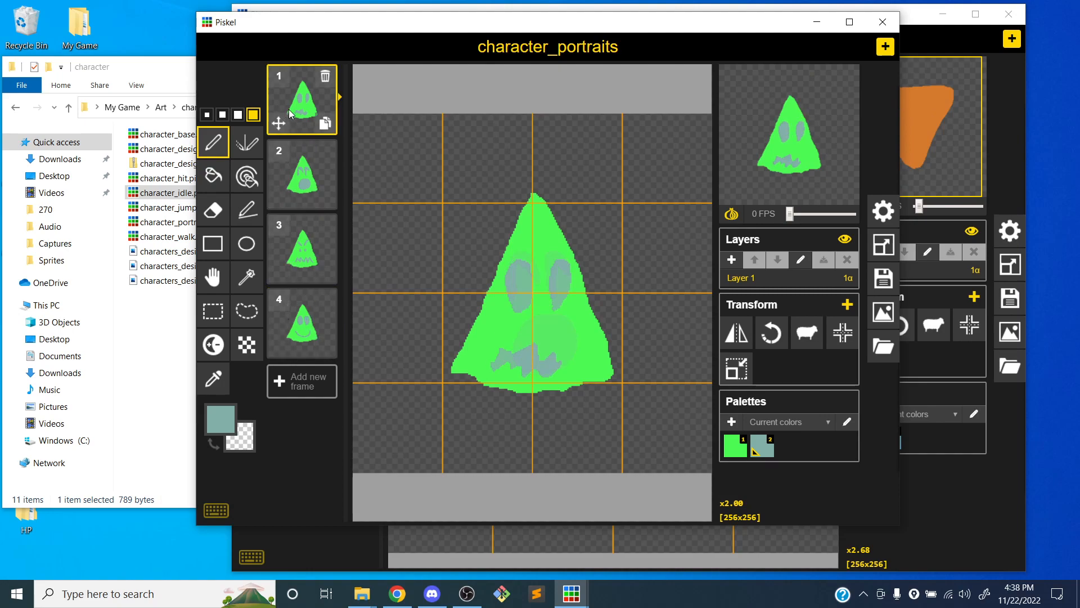
left_click(921, 32)
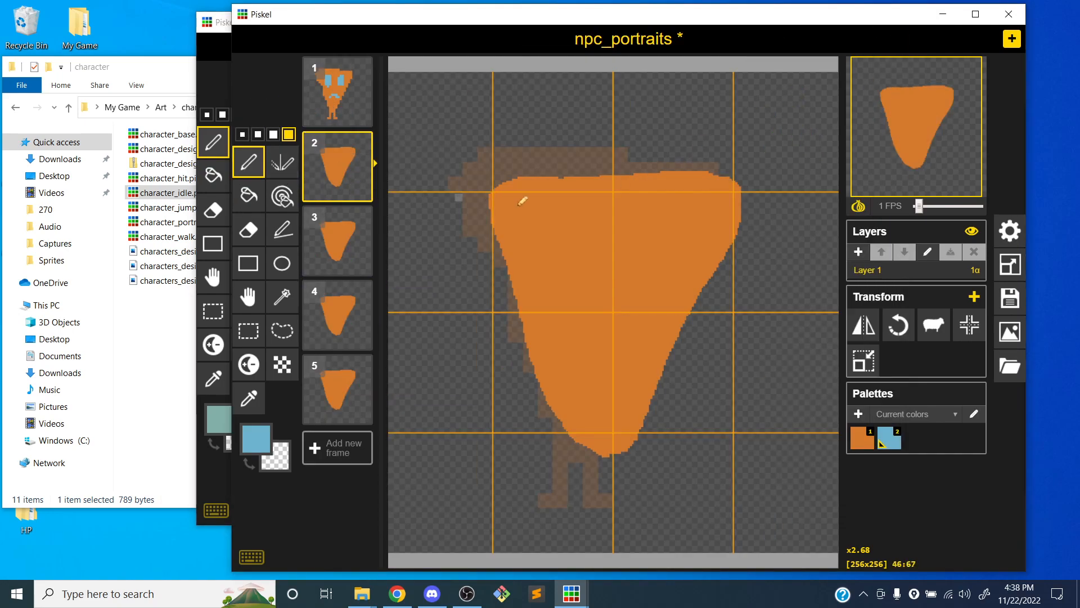
Draw two filled light blue eyes and a jagged mouth on frame 2, and delete the full-body frame 1
mouse_move(565, 304)
left_mouse_down()
mouse_move(550, 279)
mouse_move(590, 209)
mouse_move(607, 303)
mouse_move(565, 304)
left_mouse_up()
mouse_move(640, 298)
left_mouse_down()
mouse_move(643, 216)
mouse_move(661, 299)
mouse_move(640, 298)
left_mouse_up()
left_click_drag(583, 372, 644, 377)
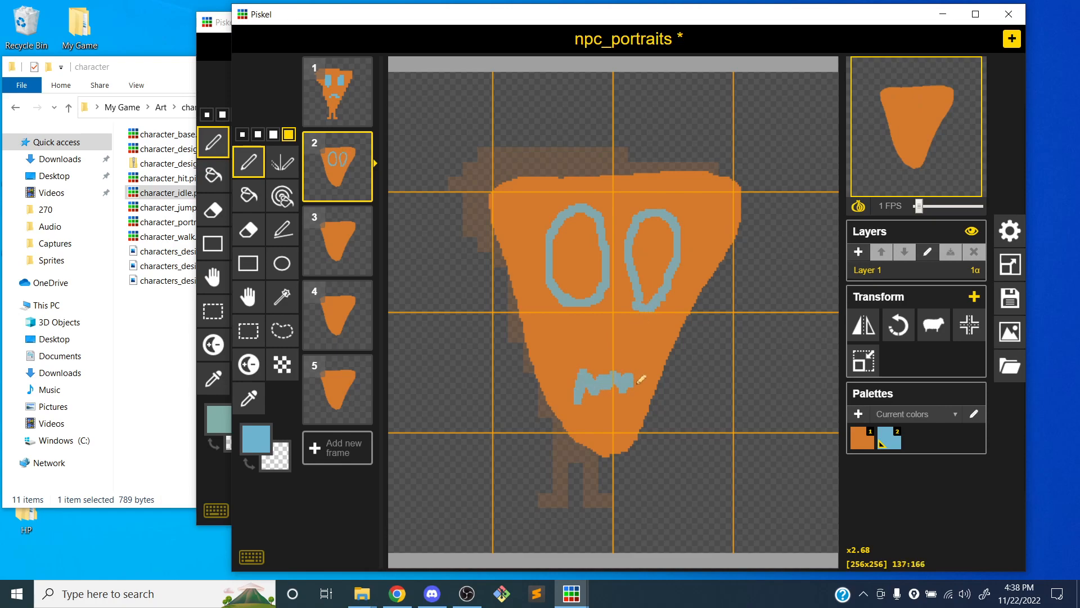
key("b")
left_click(580, 242)
left_click(641, 254)
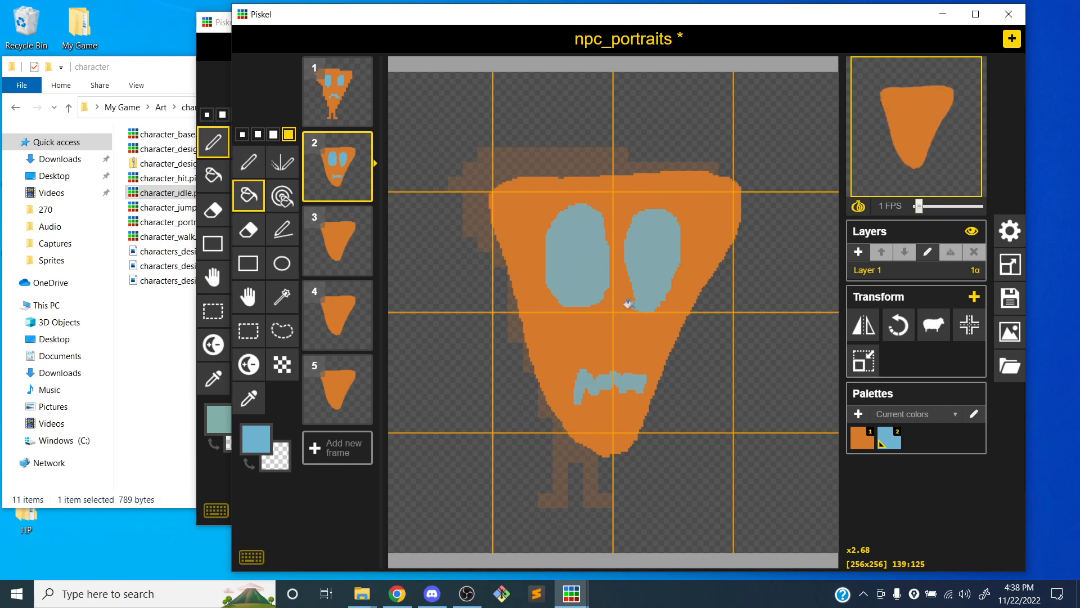
left_click(360, 69)
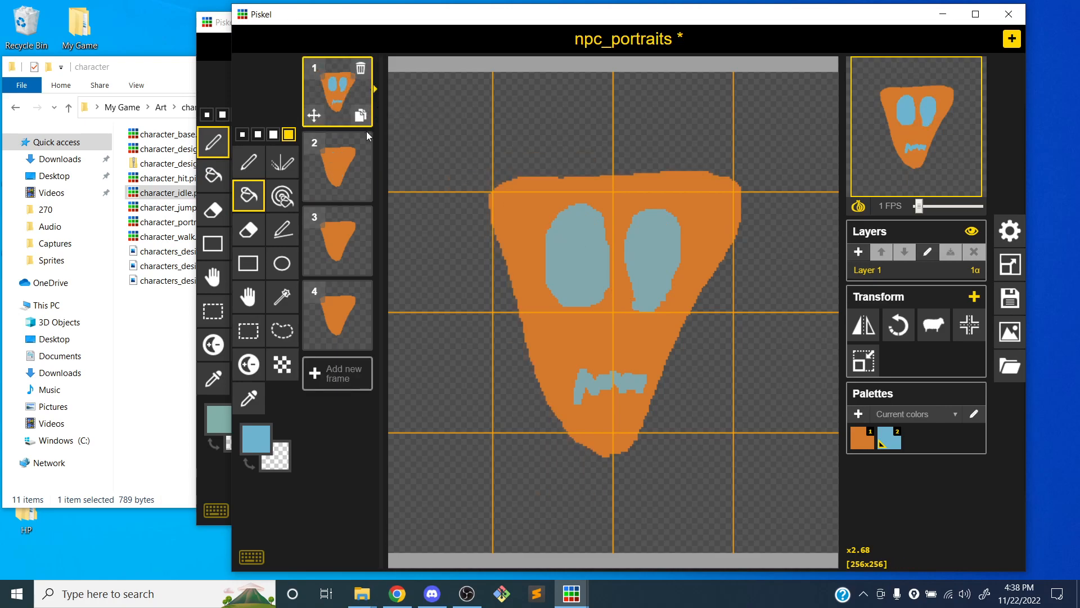
Draw two light blue curved, hook-shaped eyes and a filled round open mouth on the frame 2 head
left_click(339, 165)
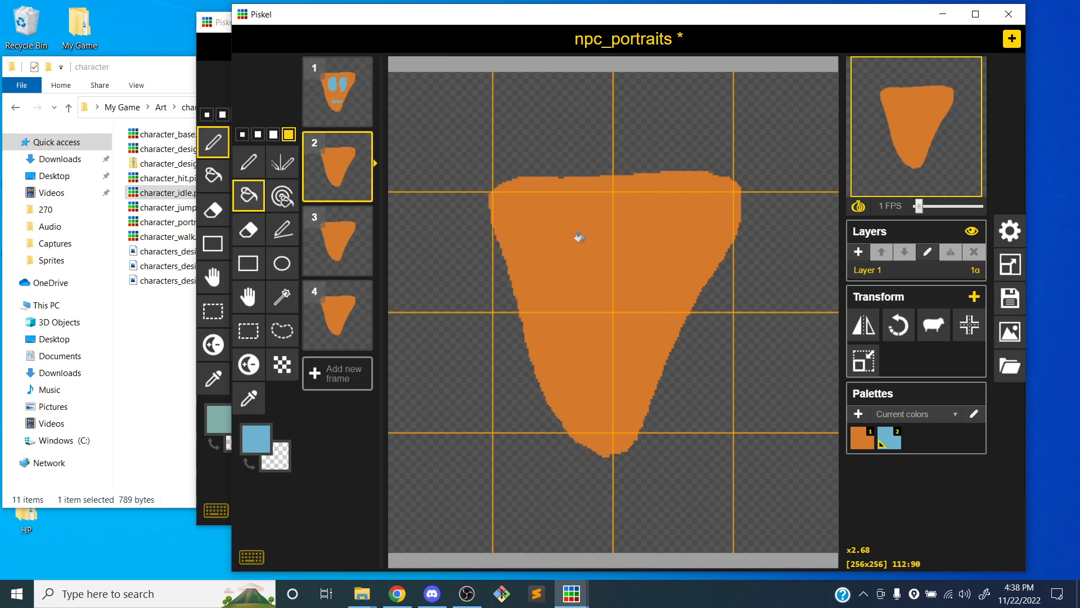
left_click(248, 162)
mouse_move(560, 307)
left_mouse_down()
mouse_move(551, 284)
mouse_move(588, 239)
mouse_move(595, 260)
left_mouse_up()
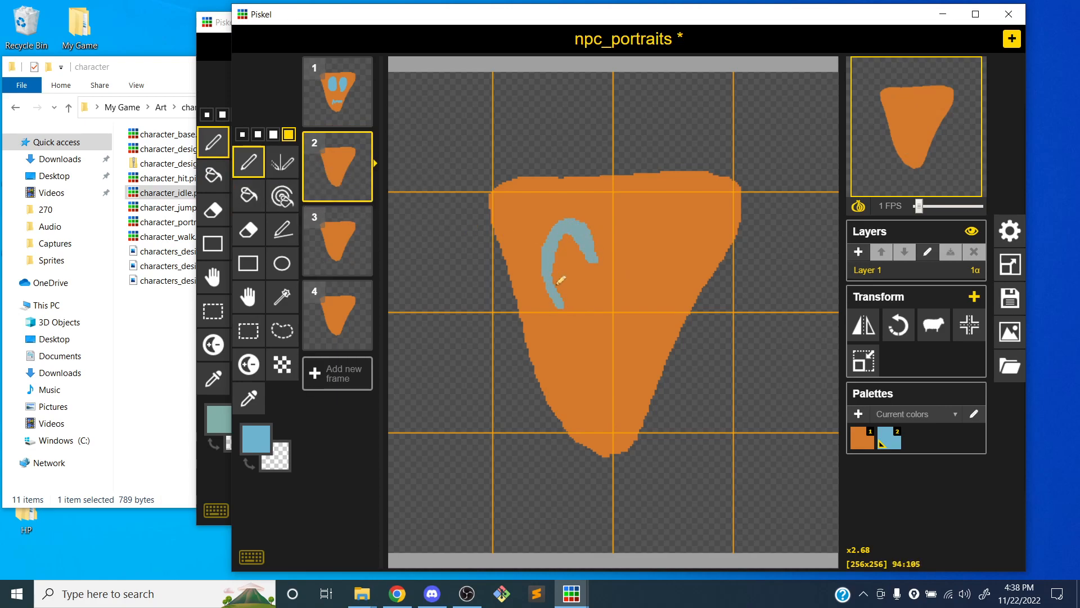
mouse_move(647, 298)
left_mouse_down()
mouse_move(646, 230)
mouse_move(687, 243)
mouse_move(647, 225)
mouse_move(651, 286)
left_mouse_up()
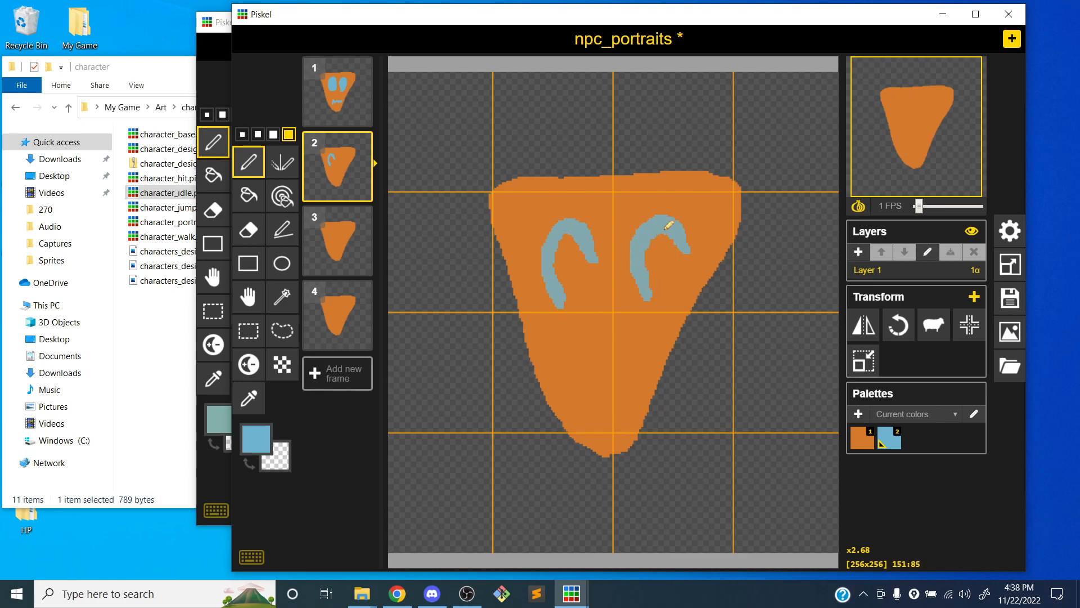
mouse_move(596, 393)
left_mouse_down()
mouse_move(627, 333)
mouse_move(593, 389)
left_mouse_up()
key("b")
left_click(611, 384)
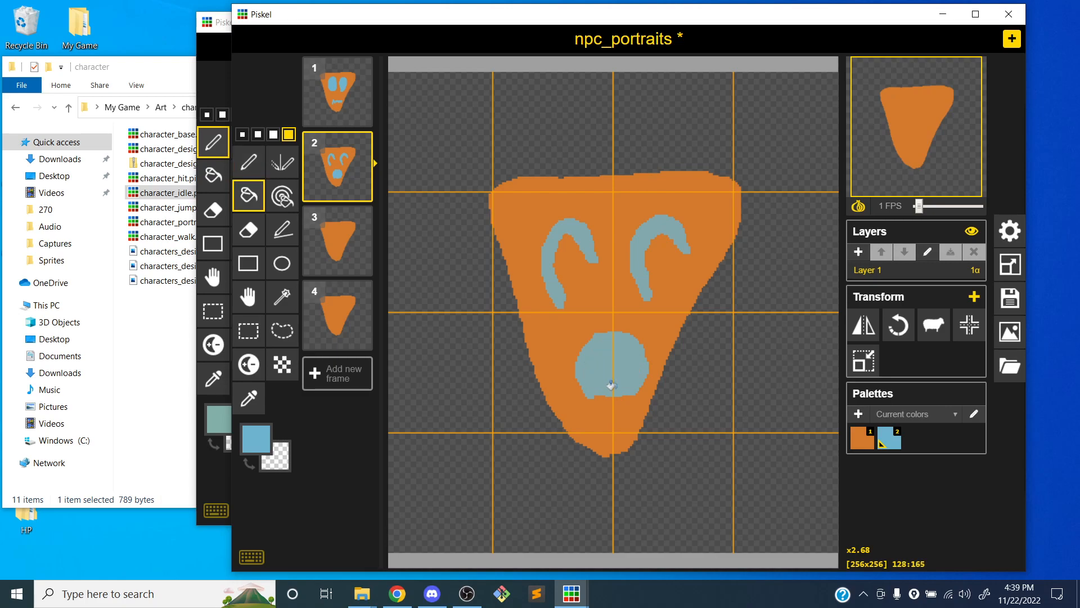
Draw an angry face on frame 3 with slanted eyebrows, two small filled eyes and a zigzag mouth in light blue
left_click(356, 241)
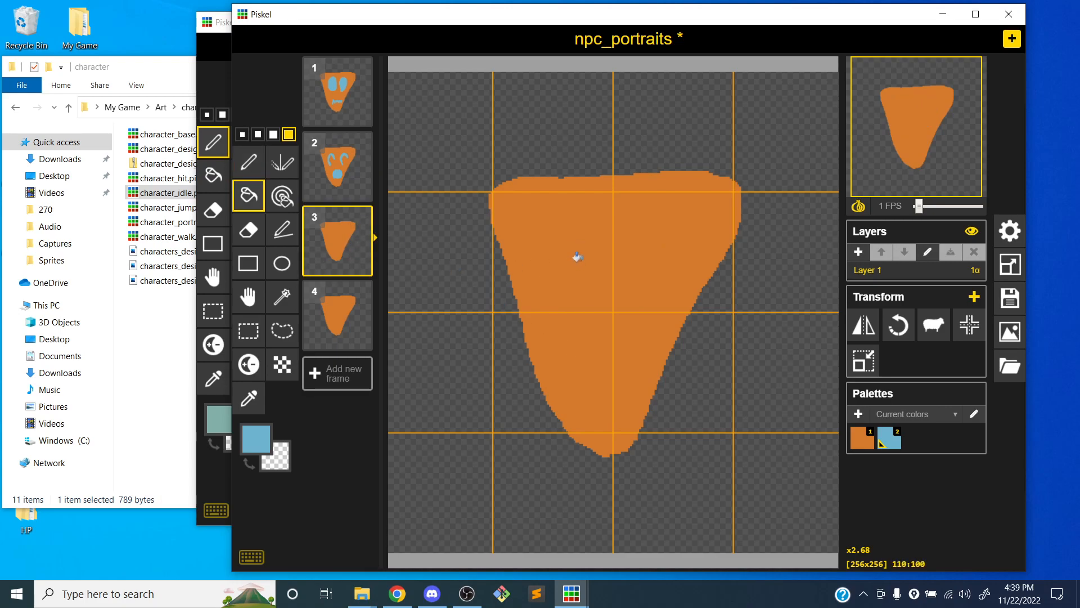
key("p")
mouse_move(542, 216)
left_mouse_down()
mouse_move(593, 259)
mouse_move(666, 218)
left_mouse_up()
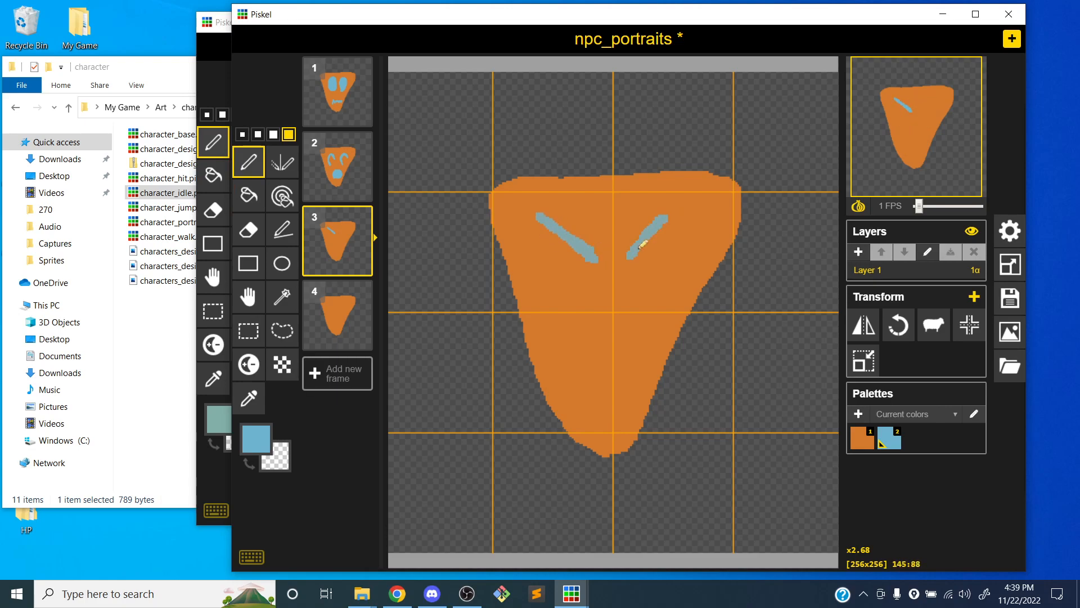
left_click_drag(579, 296, 579, 289)
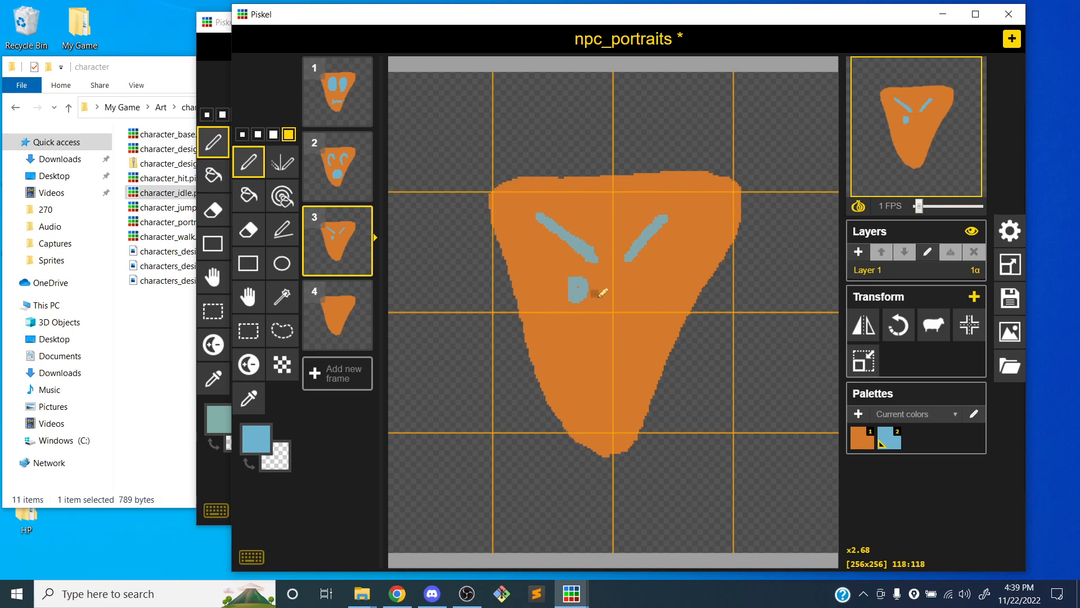
left_click_drag(641, 289, 638, 279)
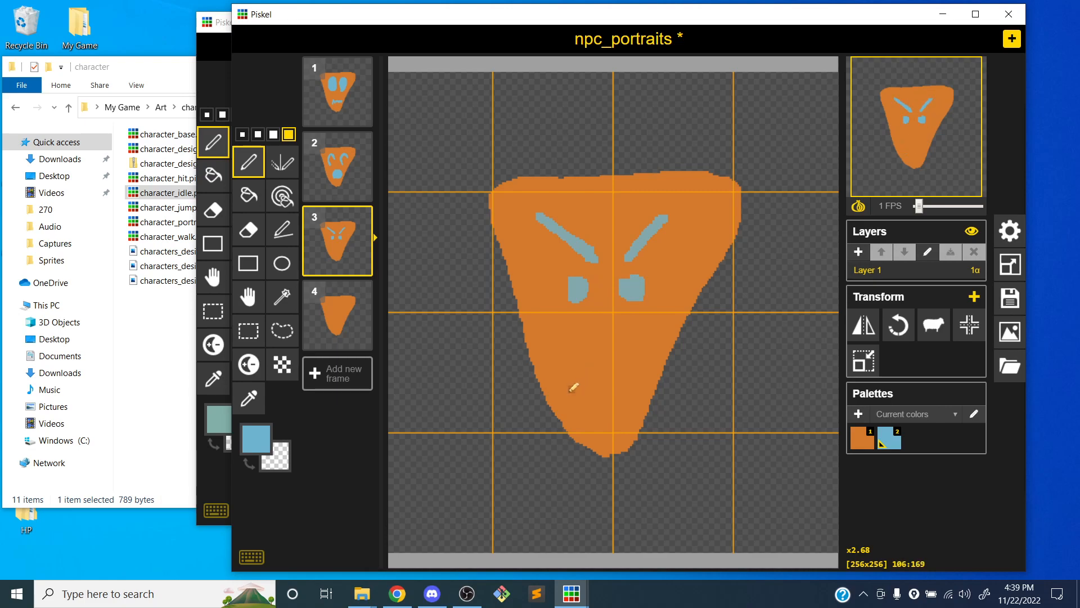
mouse_move(567, 369)
left_mouse_down()
mouse_move(611, 385)
mouse_move(645, 360)
mouse_move(649, 373)
left_mouse_up()
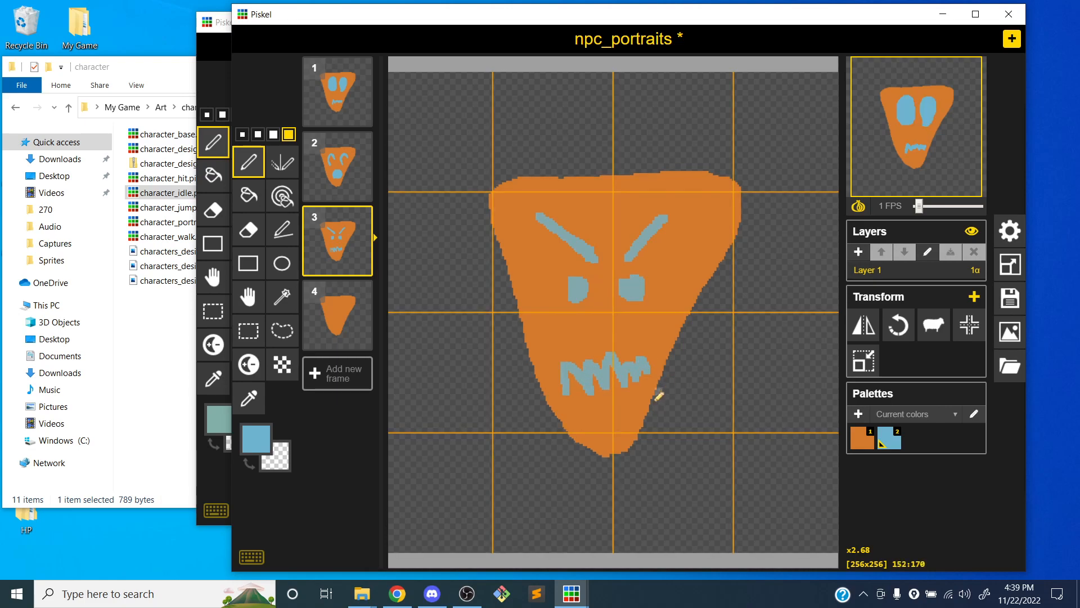
Draw a happy face on frame 4 with a curved smile and two large oval eyes filled with light blue
left_click(351, 312)
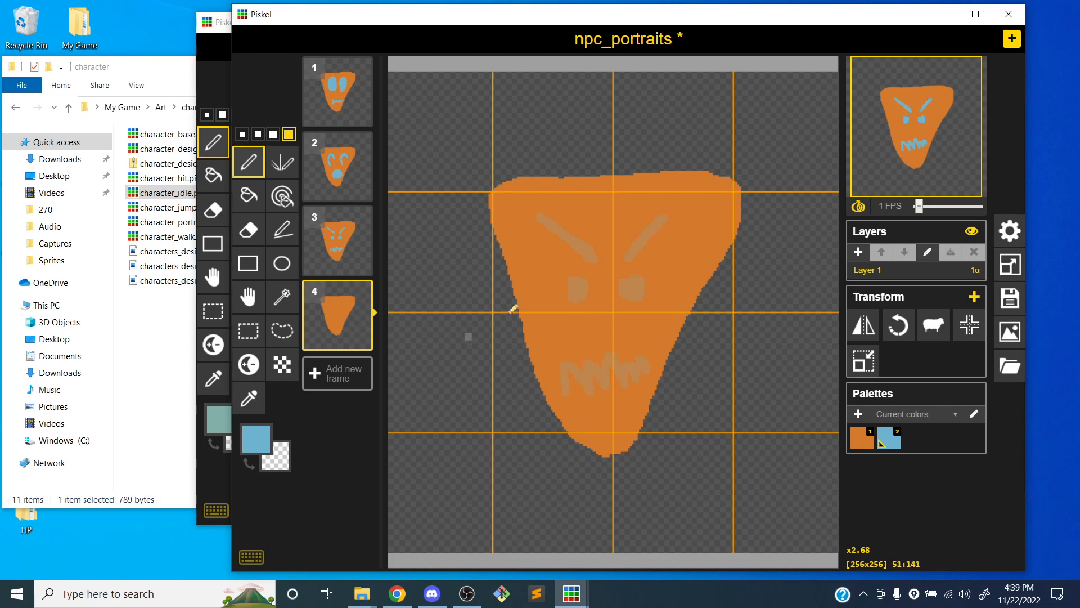
mouse_move(557, 352)
left_mouse_down()
mouse_move(613, 388)
mouse_move(640, 343)
left_mouse_up()
mouse_move(572, 283)
left_mouse_down()
mouse_move(552, 224)
mouse_move(590, 280)
mouse_move(572, 289)
left_mouse_up()
mouse_move(642, 289)
left_mouse_down()
mouse_move(666, 220)
mouse_move(646, 292)
left_mouse_up()
key("b")
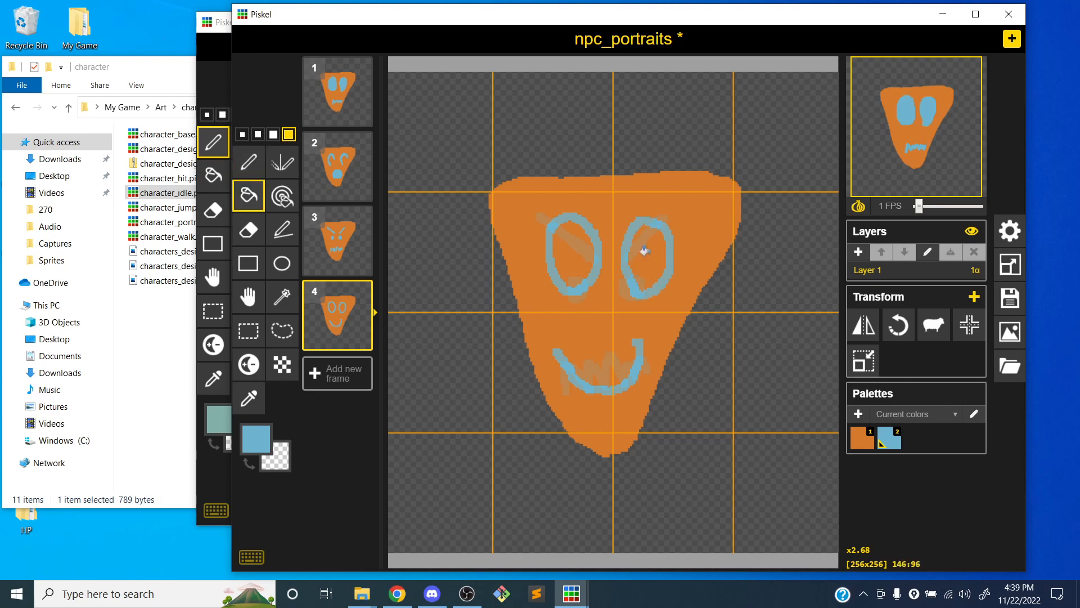
left_click(644, 245)
left_click(572, 254)
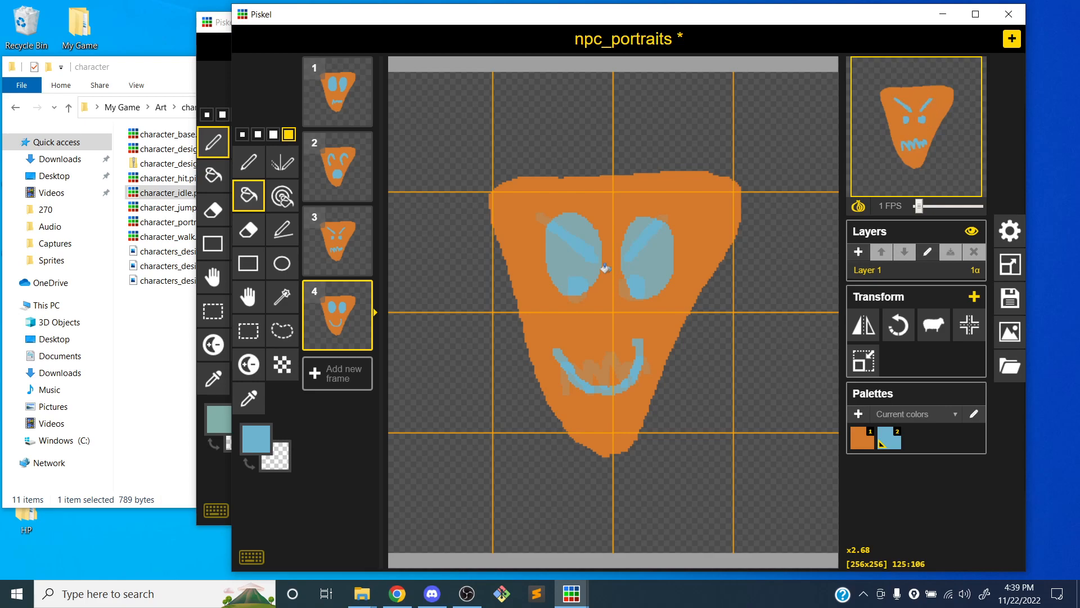
Save the sprite and export its frames as a 2 x 2 PNG spritesheet named npc_portraits.png in the Sprites folder
key("ctrl+s")
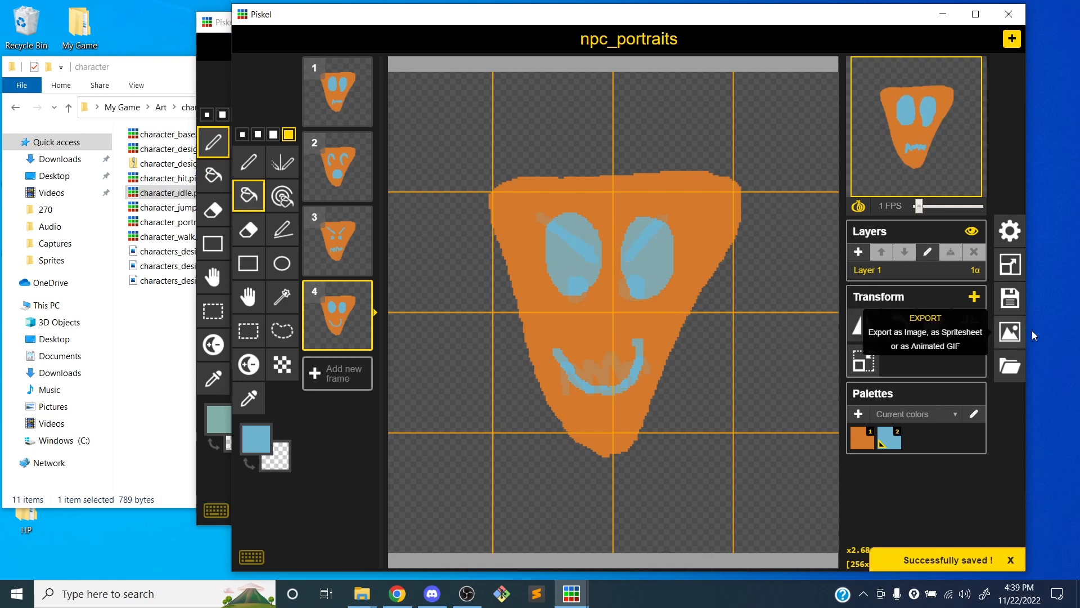
left_click(1010, 331)
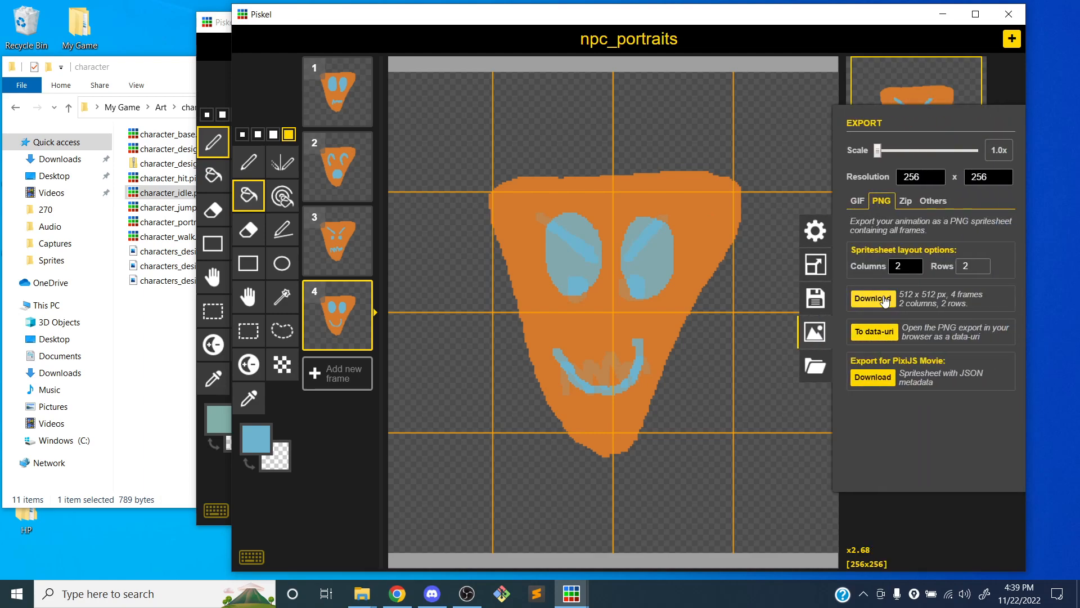
left_click(877, 300)
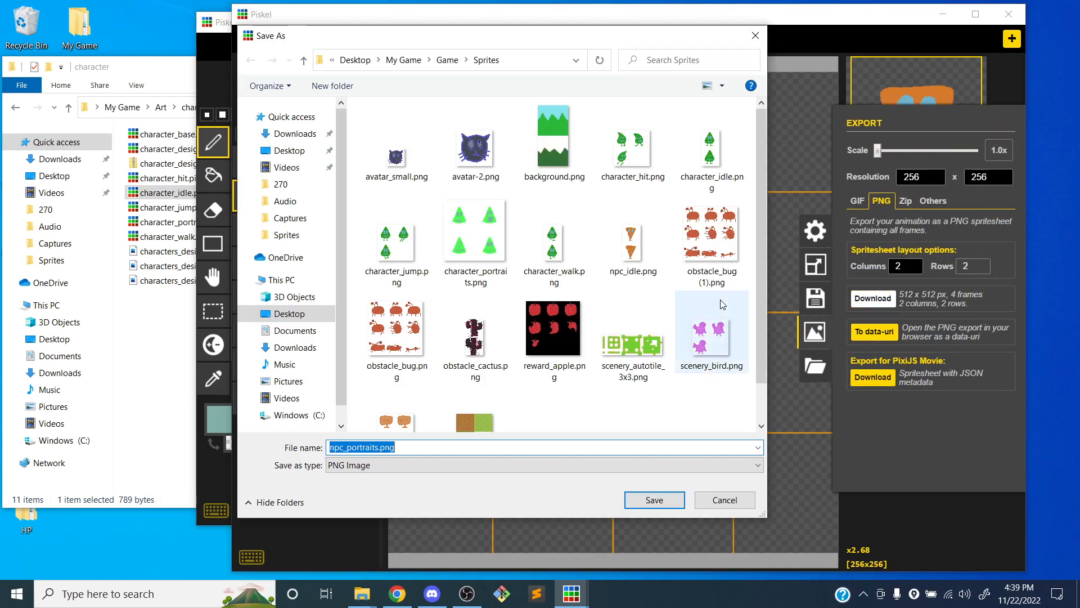
scroll(571, 240, "down", 1)
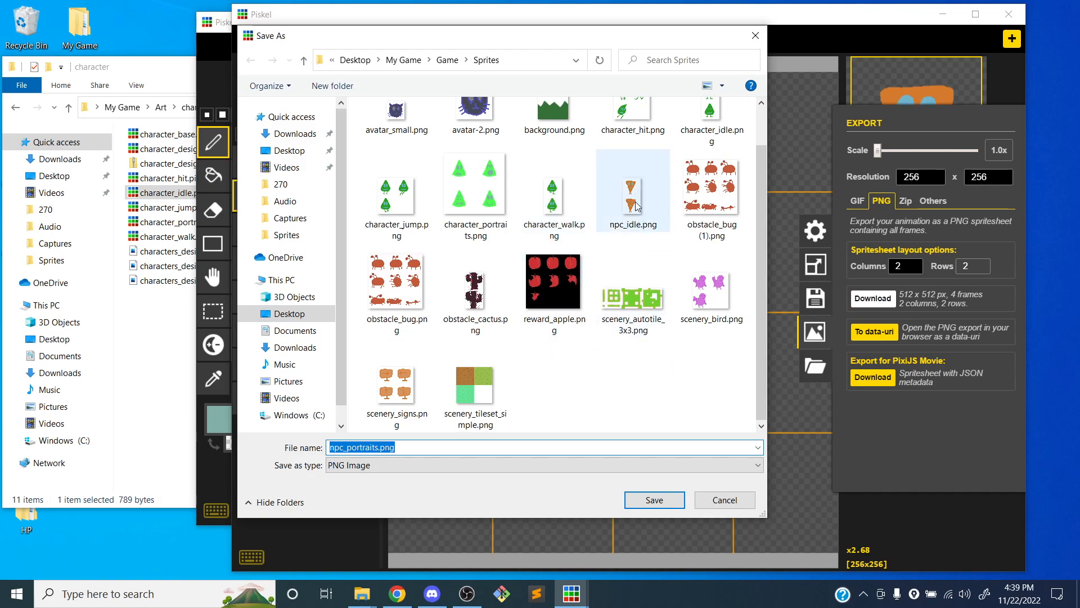
scroll(636, 209, "up", 1)
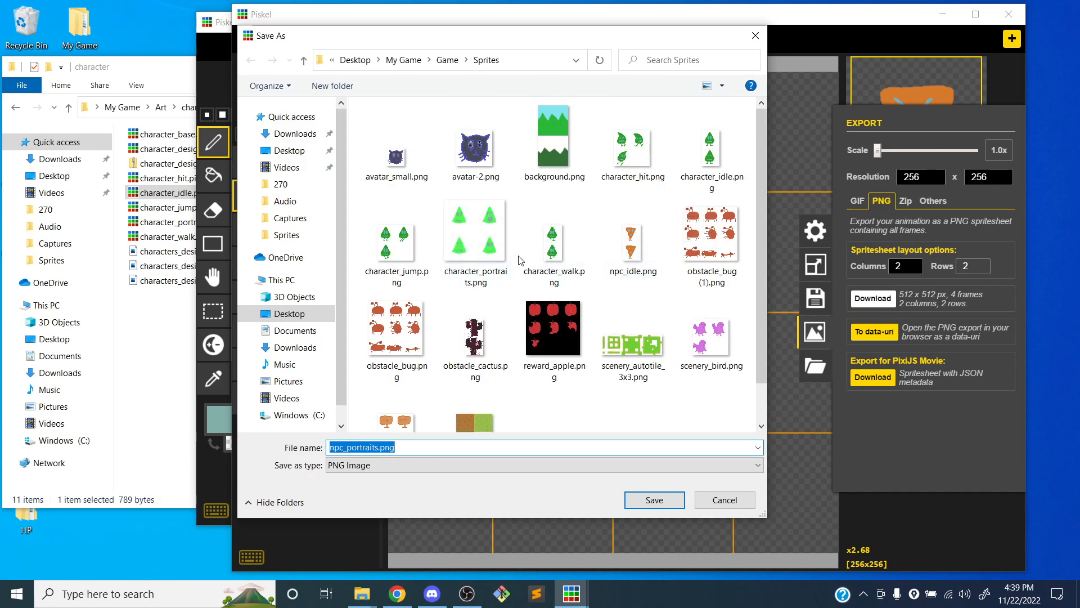
left_click(653, 497)
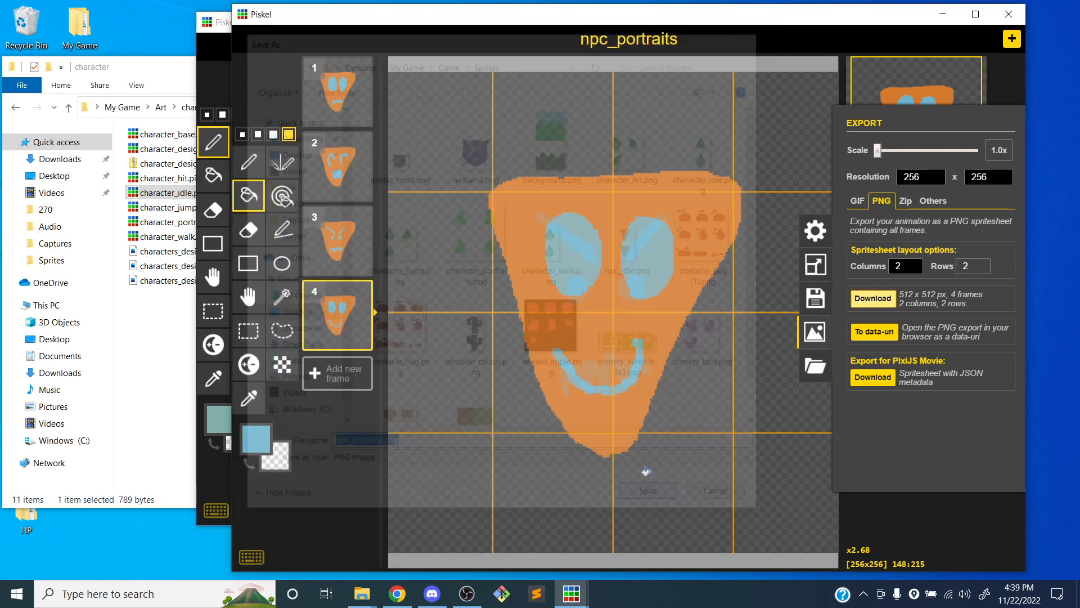
left_click(816, 332)
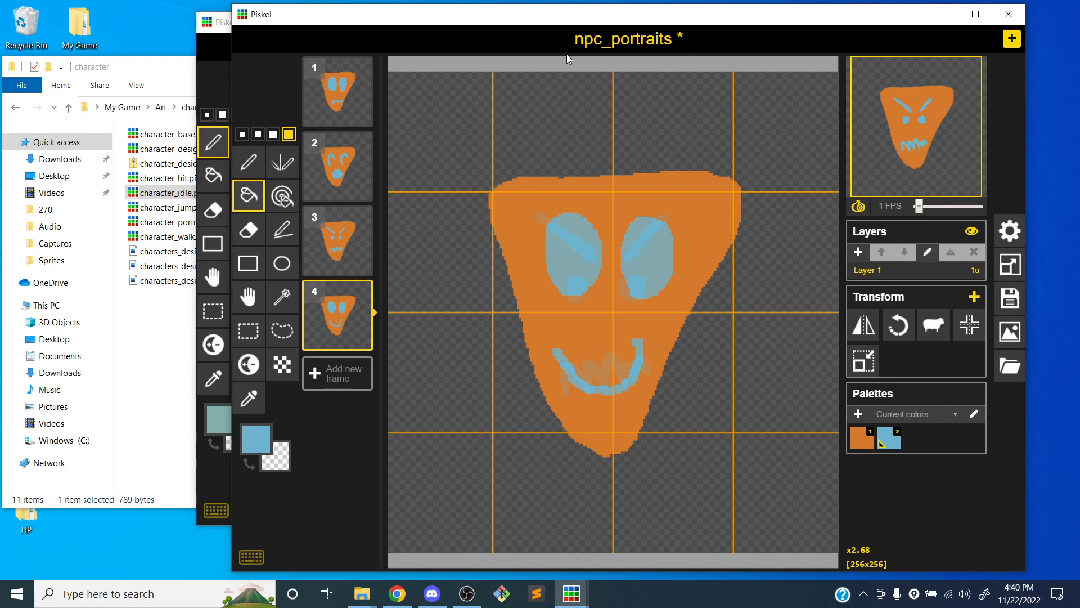
Save npc_portraits again and close both Piskel windows and the character folder window
key("ctrl+s")
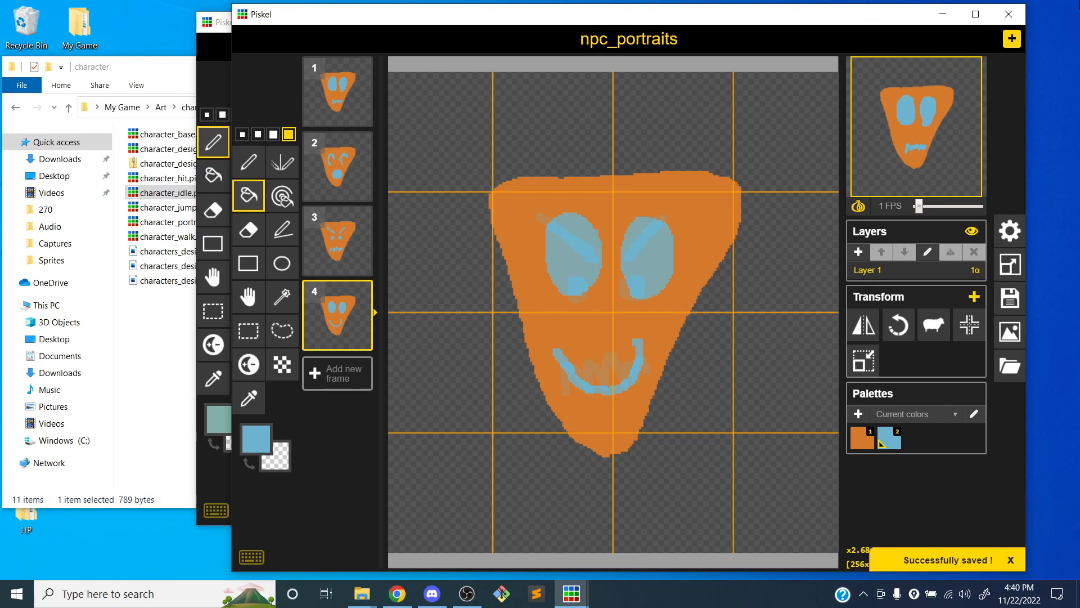
left_click(1006, 15)
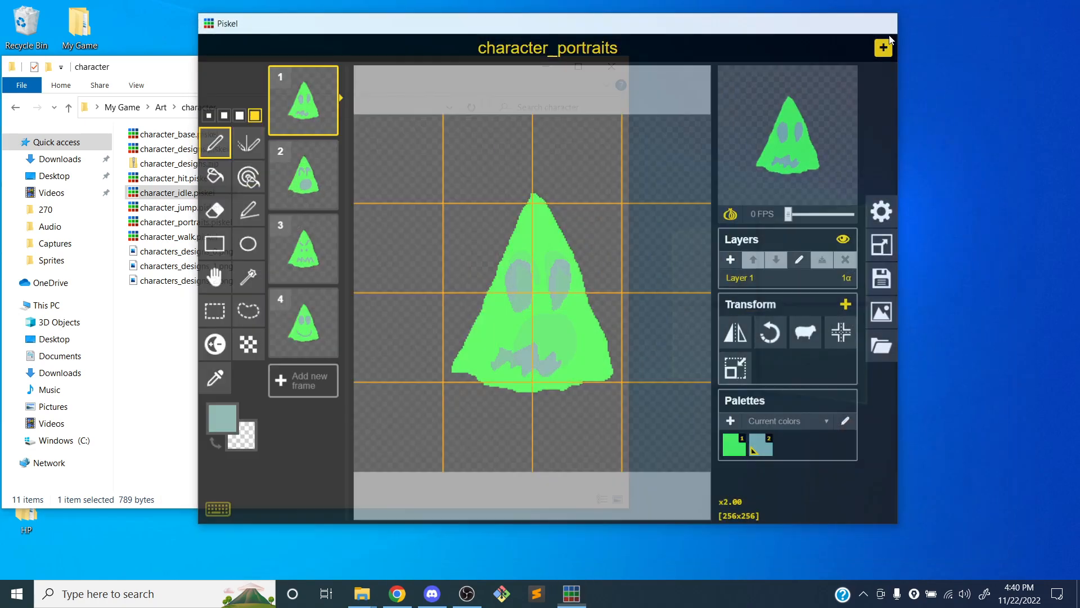
left_click(882, 22)
left_click(432, 593)
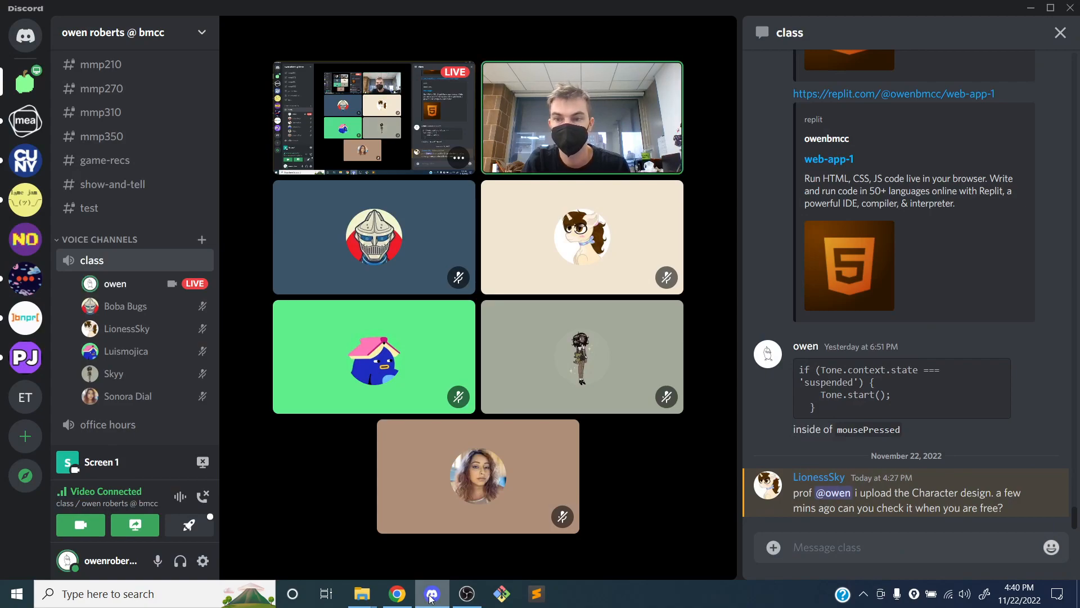
left_click(431, 595)
left_click_drag(317, 58, 523, 27)
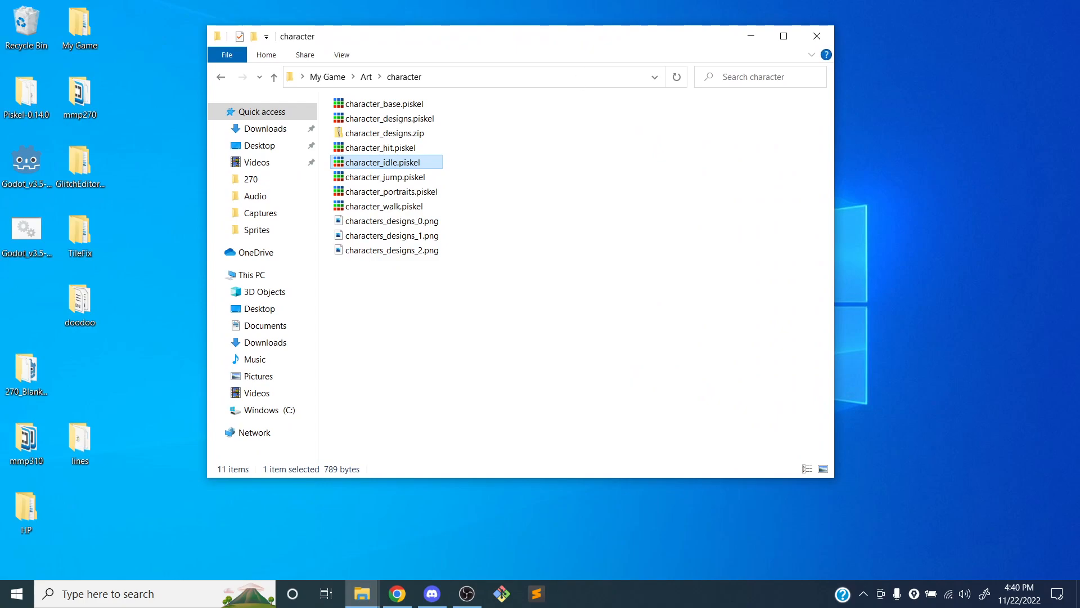
left_click(816, 36)
Launch Godot from the desktop and open the Game project for editing
left_click(32, 168)
double_click(32, 167)
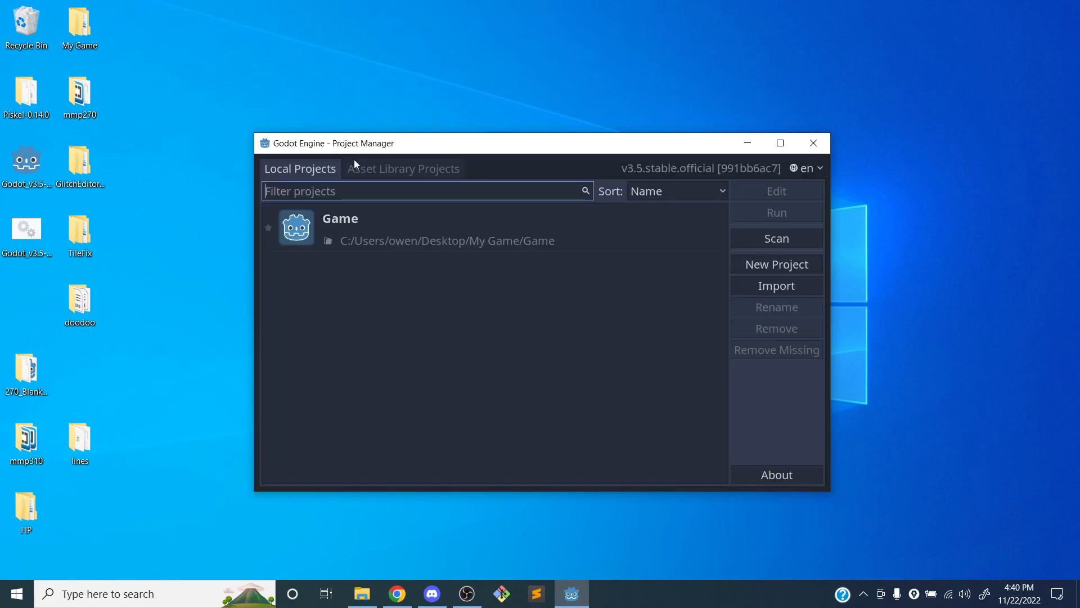
left_click(379, 218)
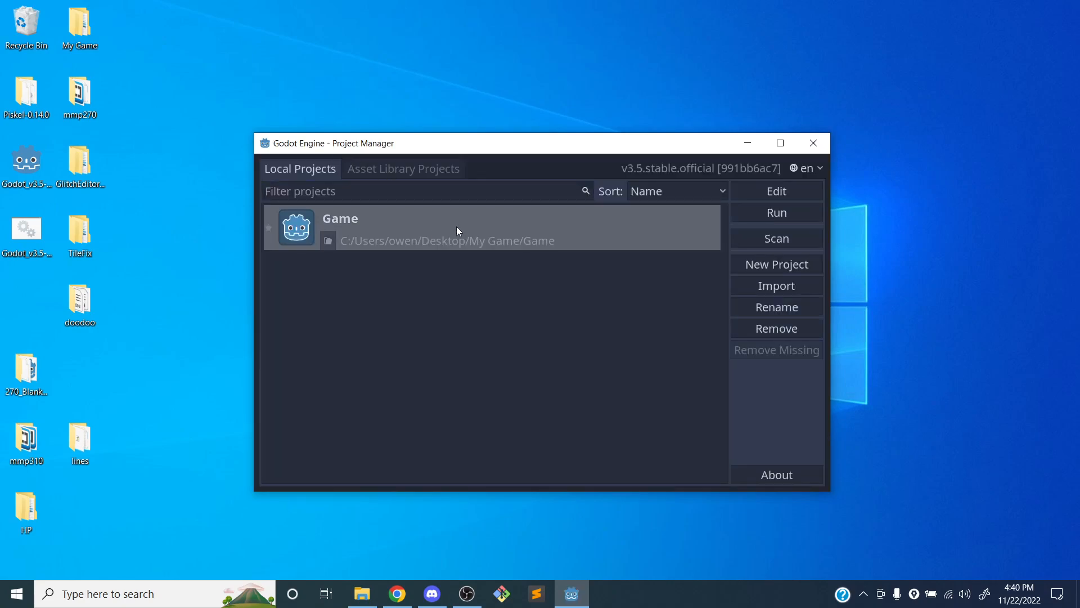
left_click(775, 191)
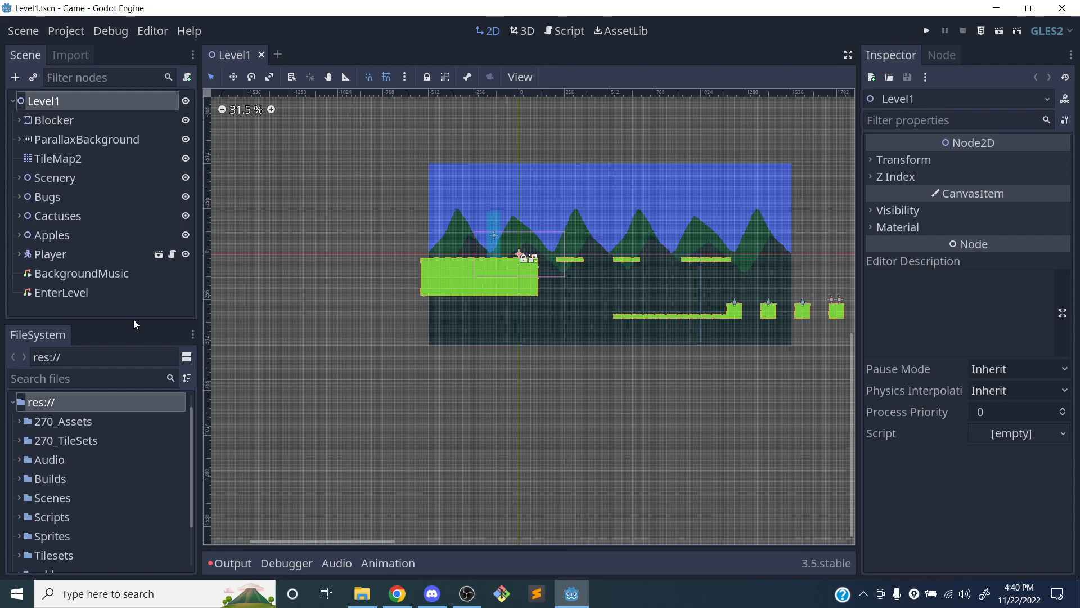
Close the Level1 scene and enlarge the FileSystem dock to show more project folders
left_click_drag(127, 329, 131, 275)
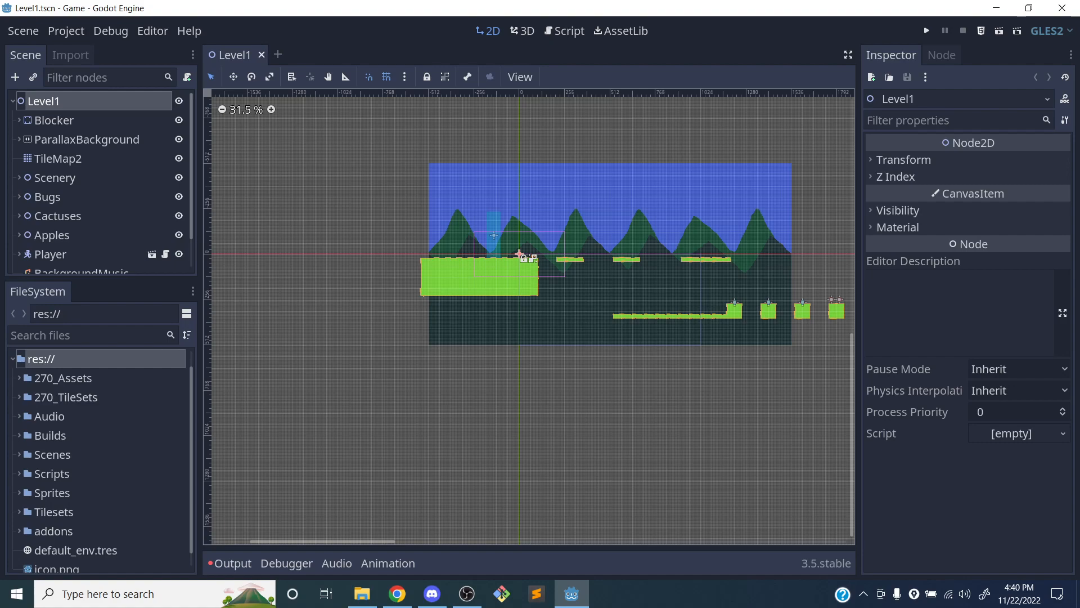
left_click(261, 55)
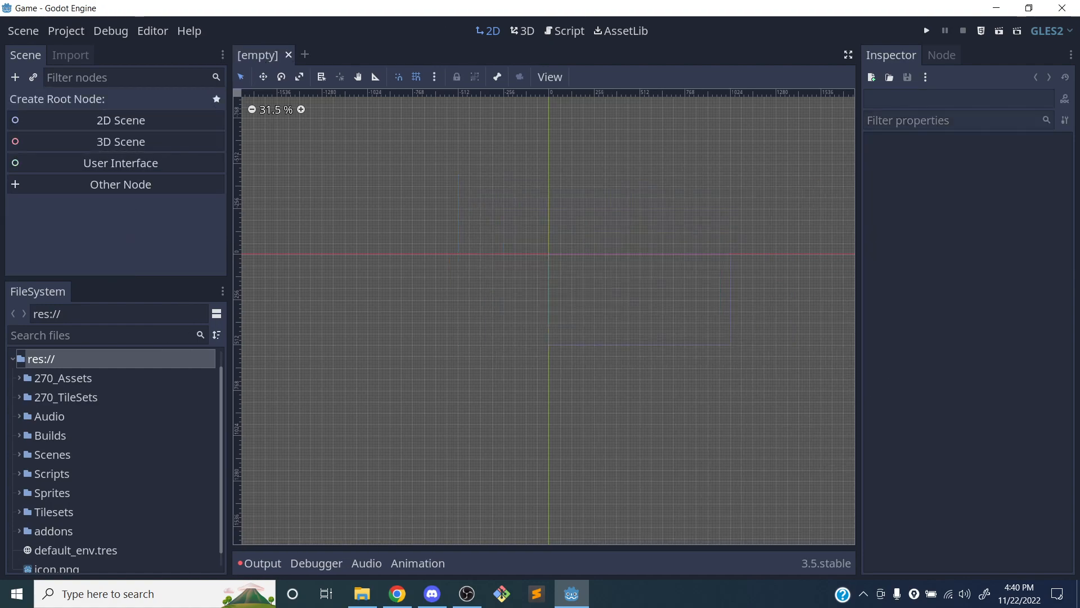
left_click_drag(116, 279, 117, 260)
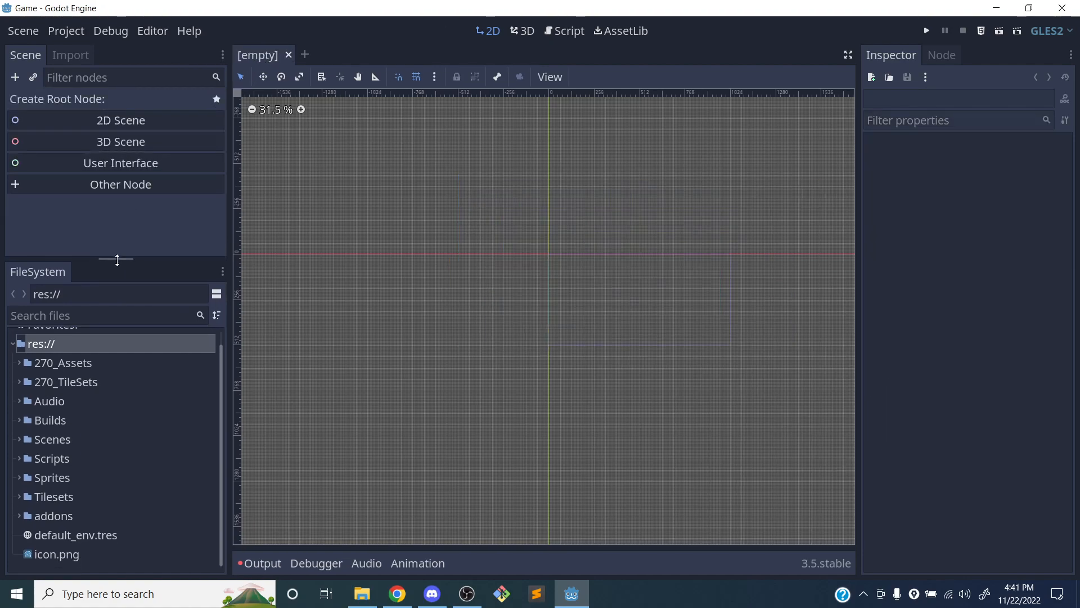
Create a new 2D scene and rename its root node NPC
left_click(93, 120)
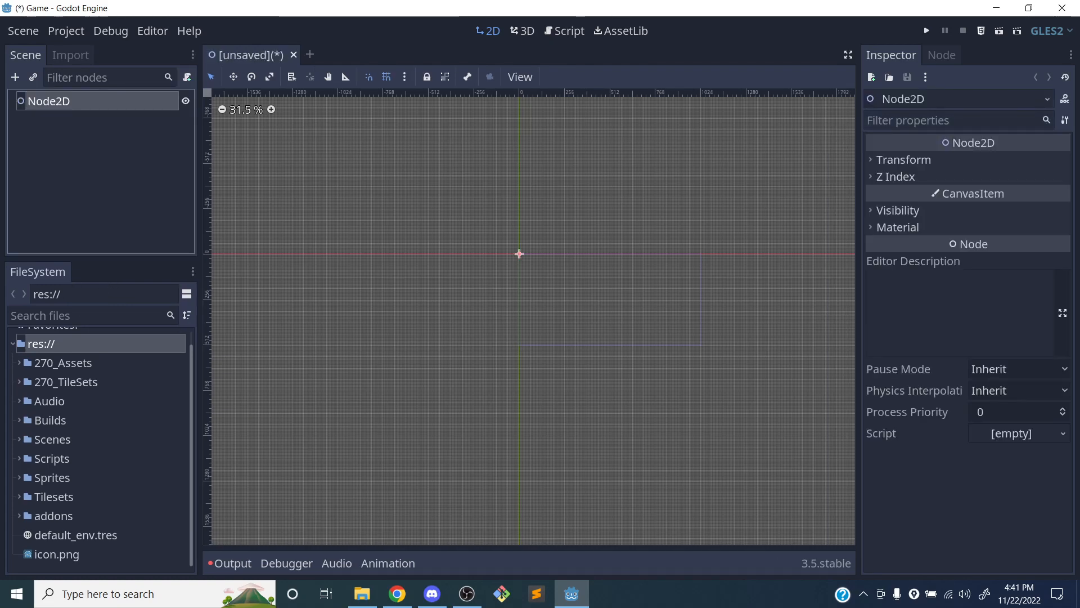
double_click(52, 100)
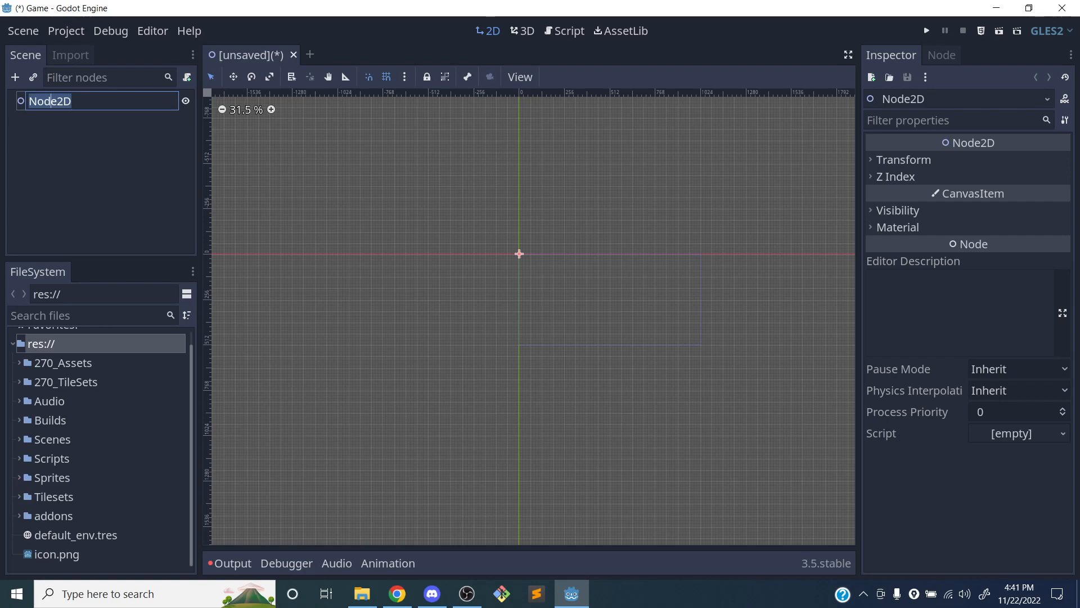
type("NPC")
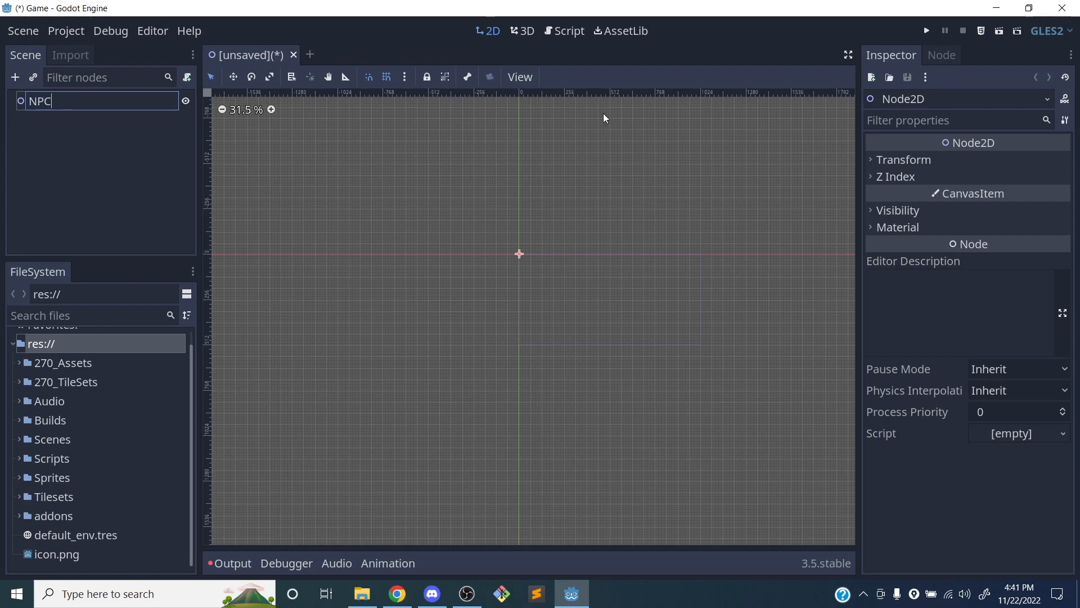
key("Return")
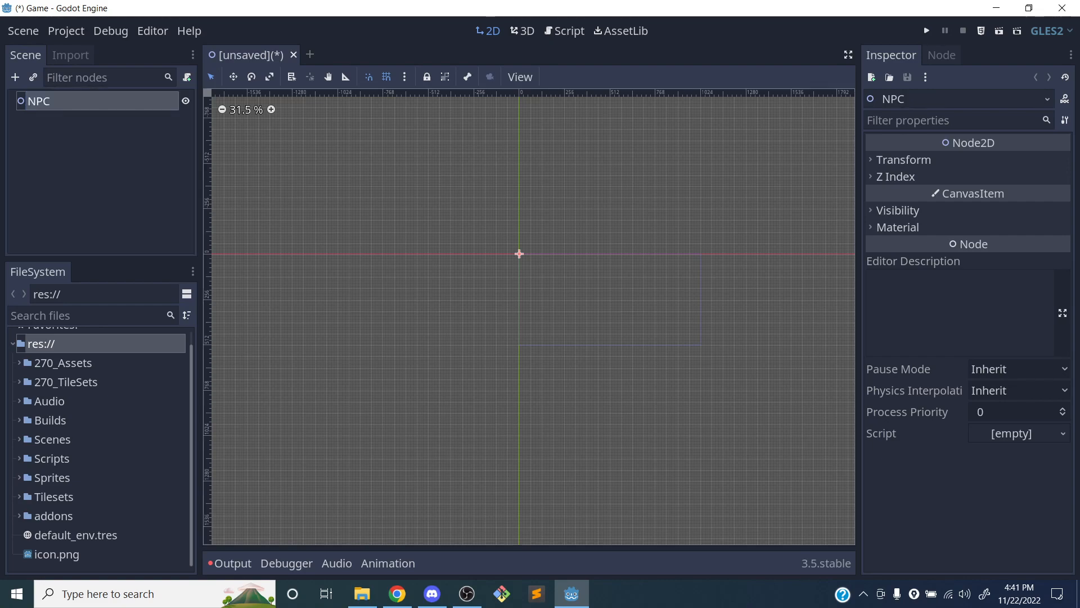
Save the new scene as NPC.tscn in the res://Scenes/Components folder
key("ctrl+s")
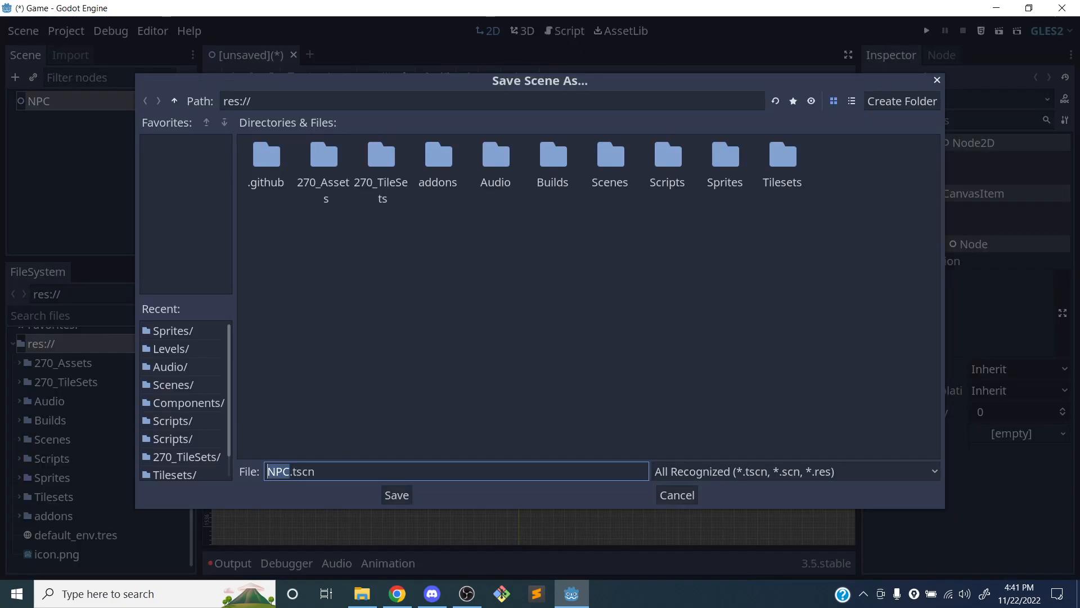
double_click(611, 159)
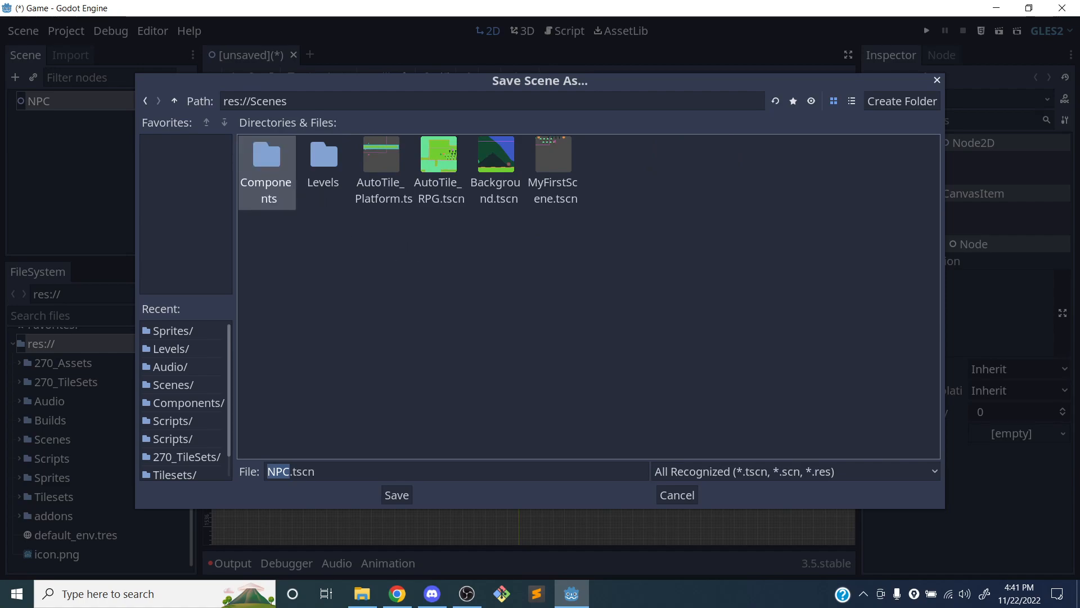
double_click(277, 166)
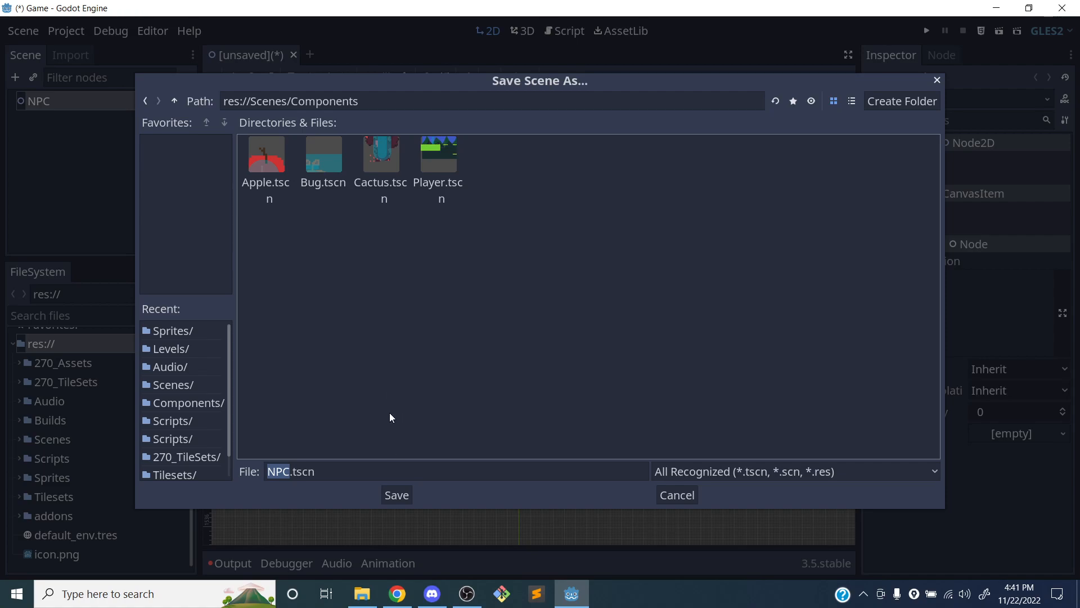
left_click(396, 495)
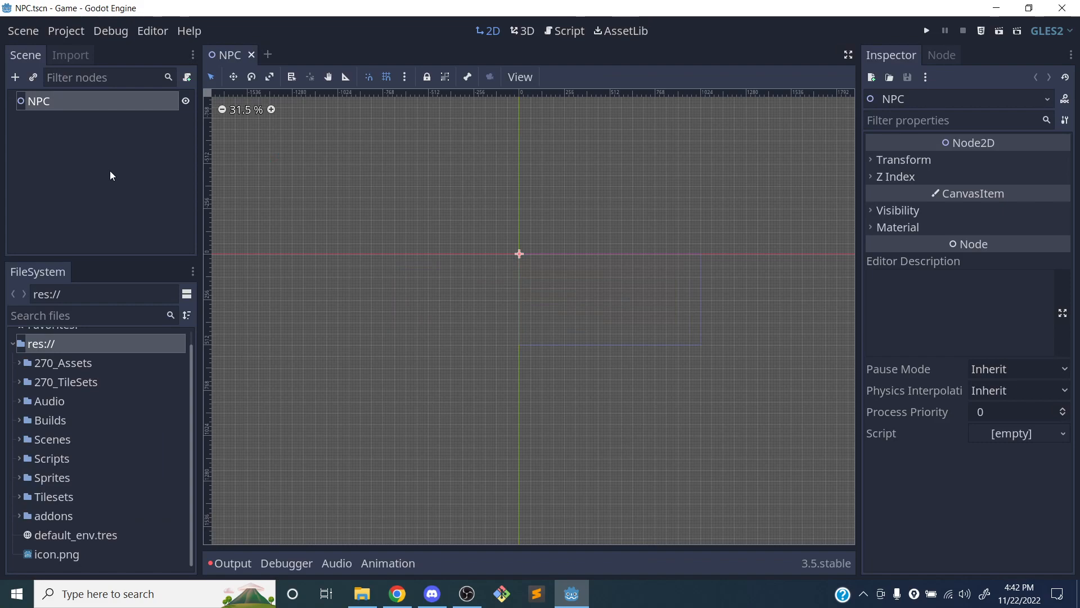
Look through the Components, Levels and UI scene folders inside 270_Assets to see which ready-made scenes they contain
left_click(20, 364)
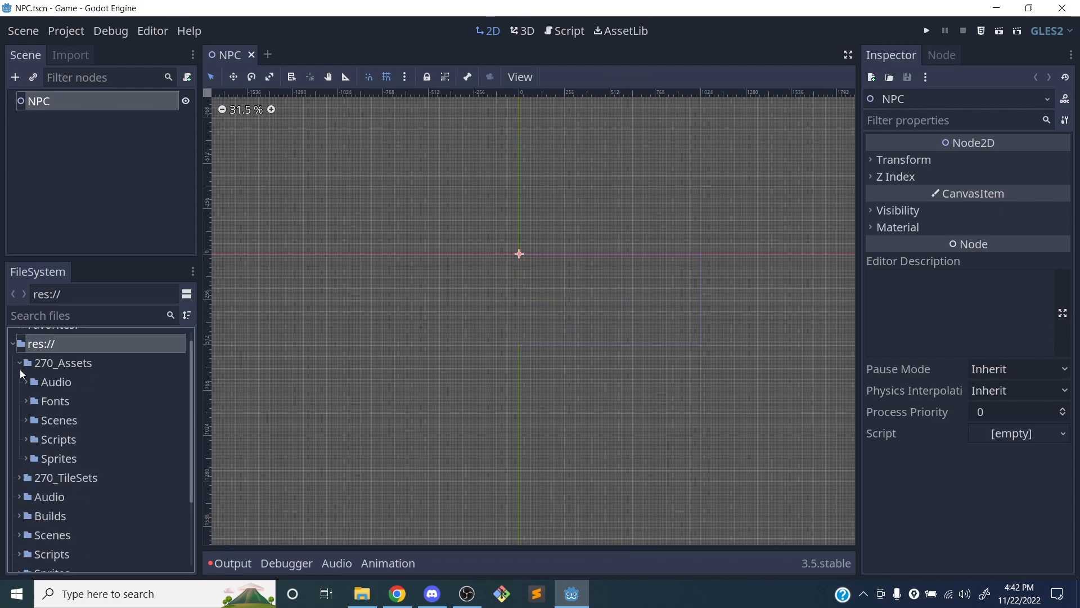
left_click(26, 421)
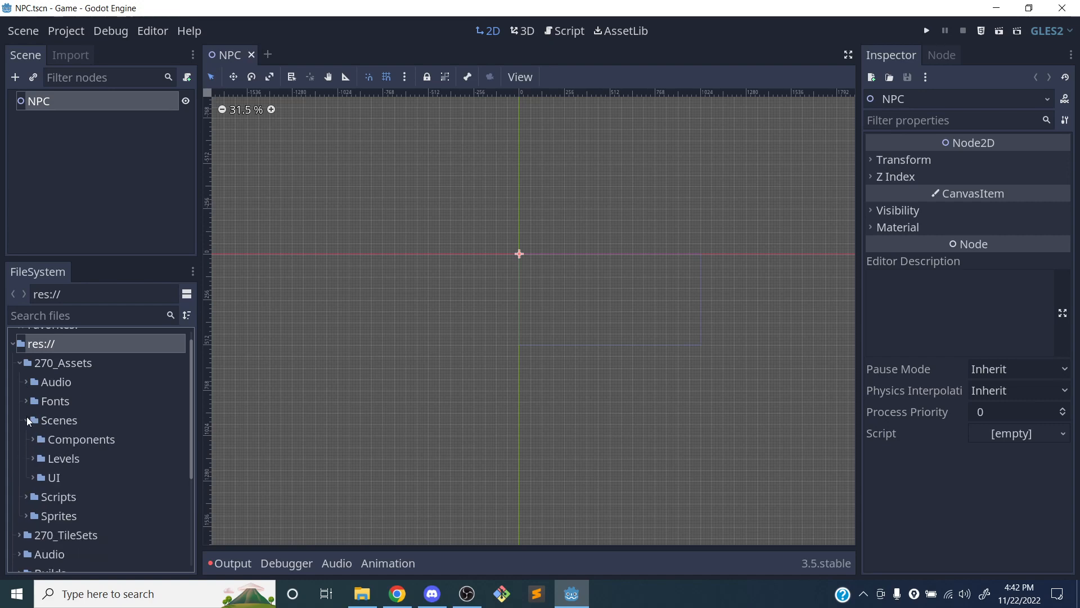
left_click(33, 439)
scroll(59, 438, "down", 2)
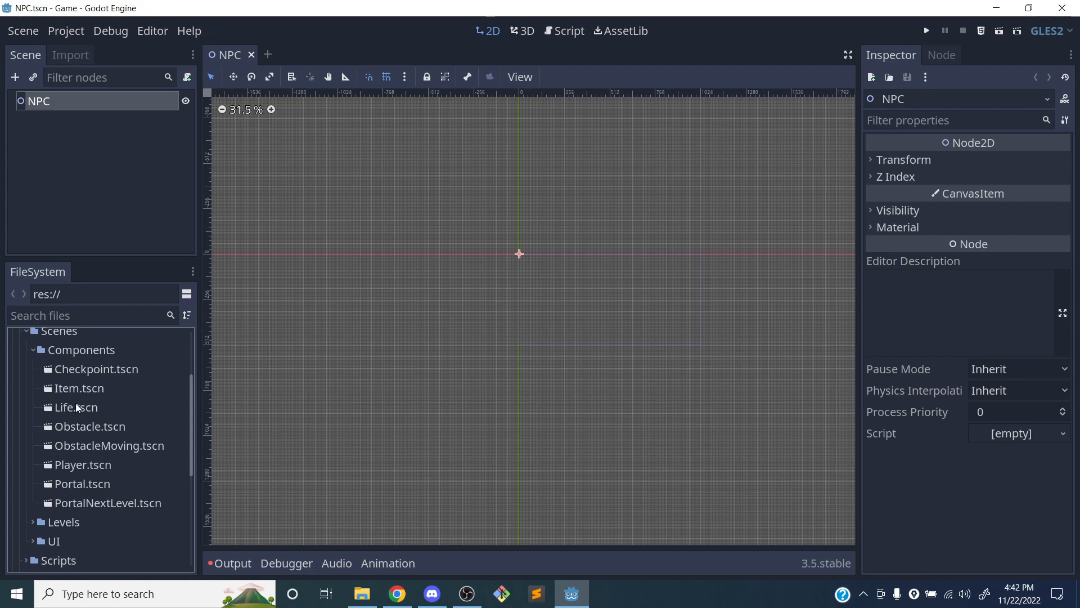
left_click(35, 351)
left_click(32, 368)
left_click(31, 368)
left_click(34, 389)
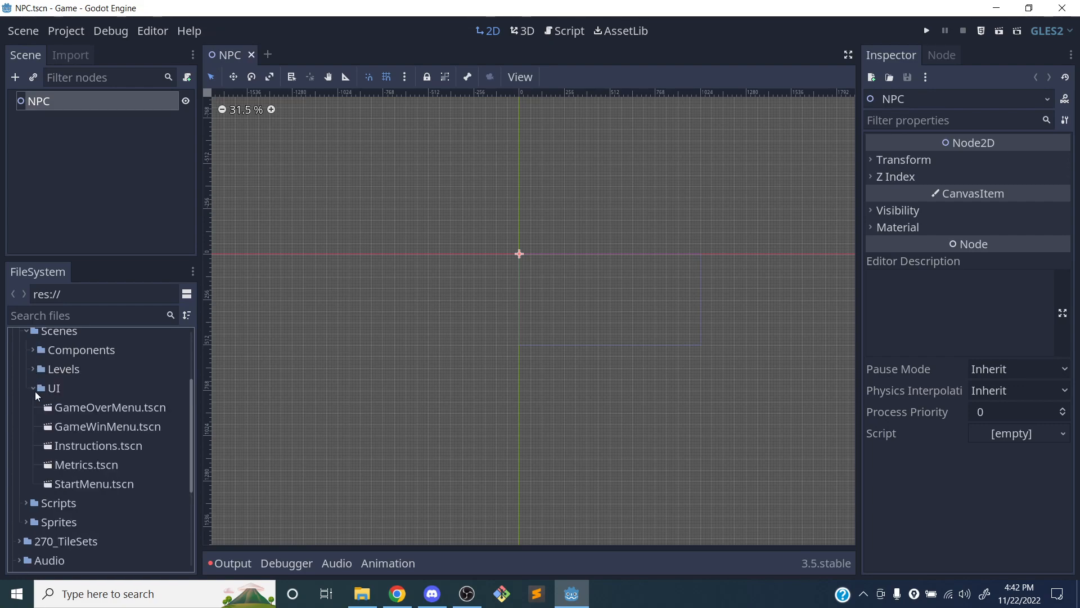
left_click(34, 389)
scroll(42, 380, "down", 1)
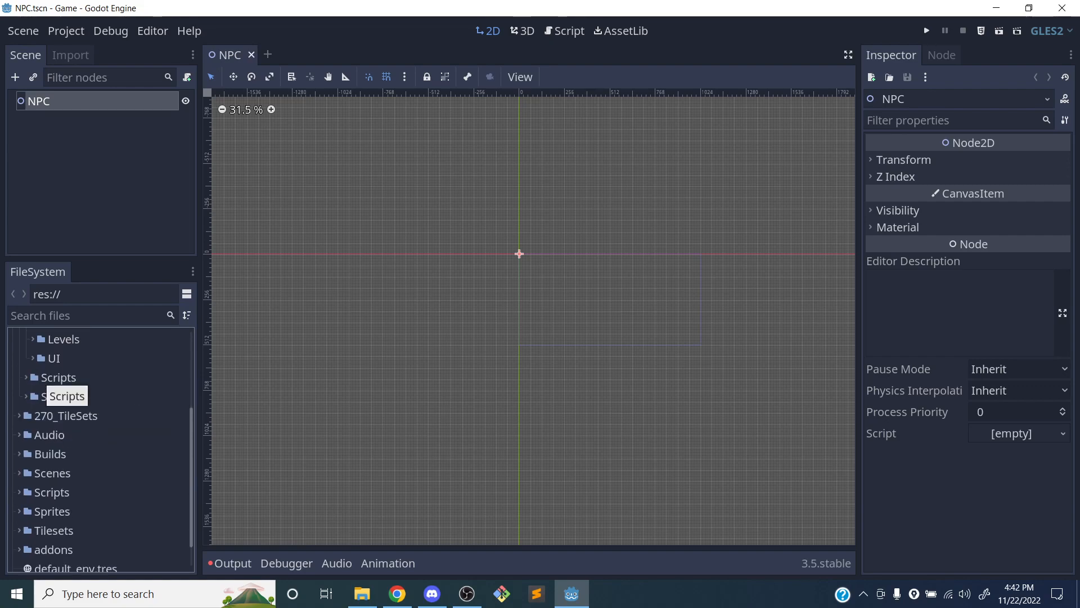
scroll(42, 381, "up", 2)
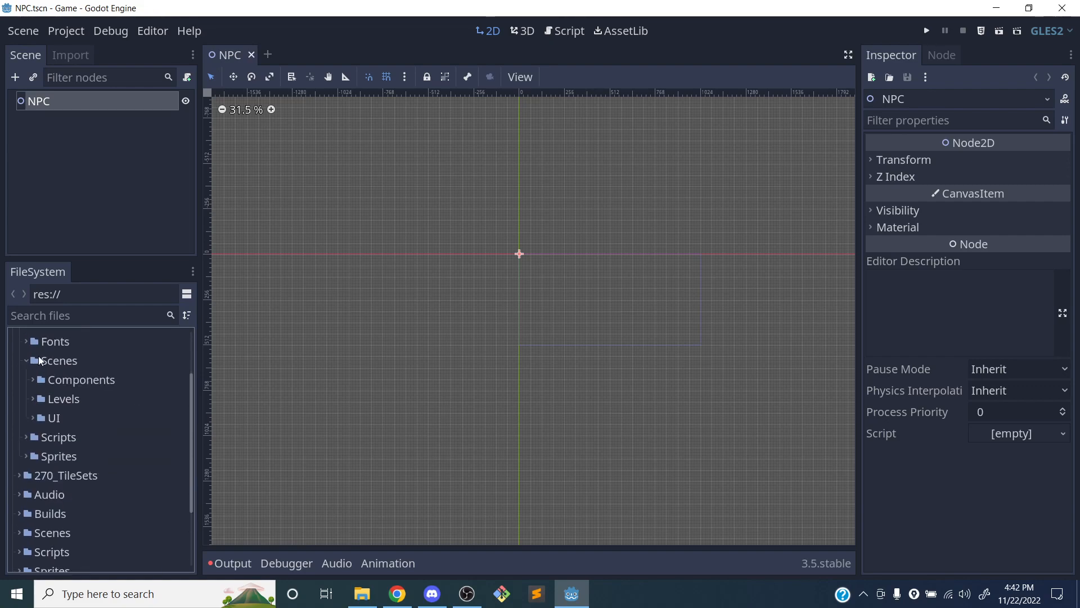
left_click(32, 362)
Examine the 270_Assets Sprites folder, including npc_portraits and the individual sprite images, and collapse the folders again
left_click(23, 400)
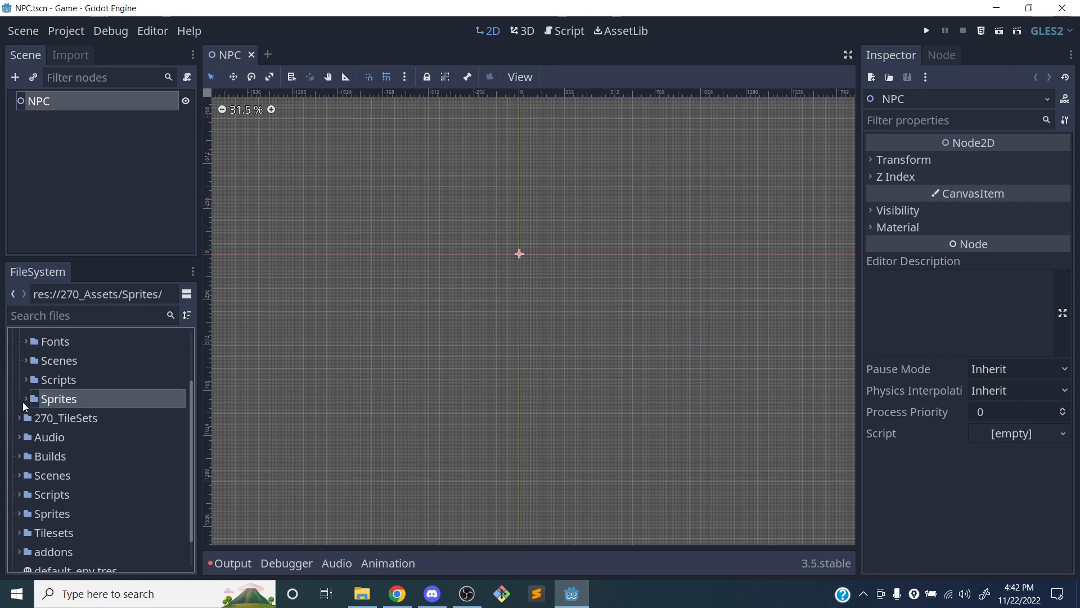
left_click(25, 399)
scroll(24, 400, "down", 2)
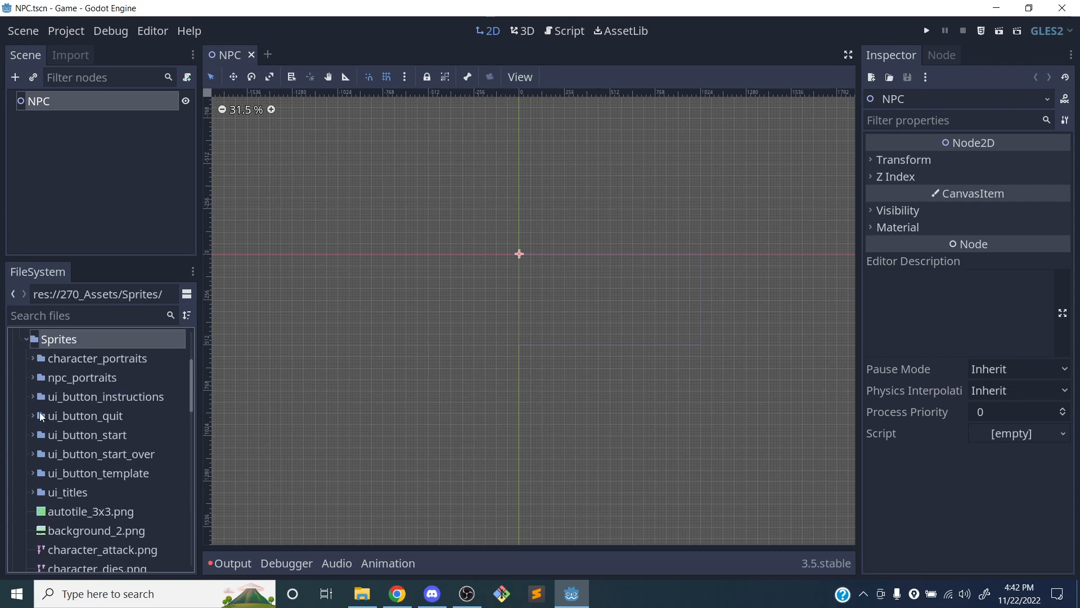
left_click(33, 378)
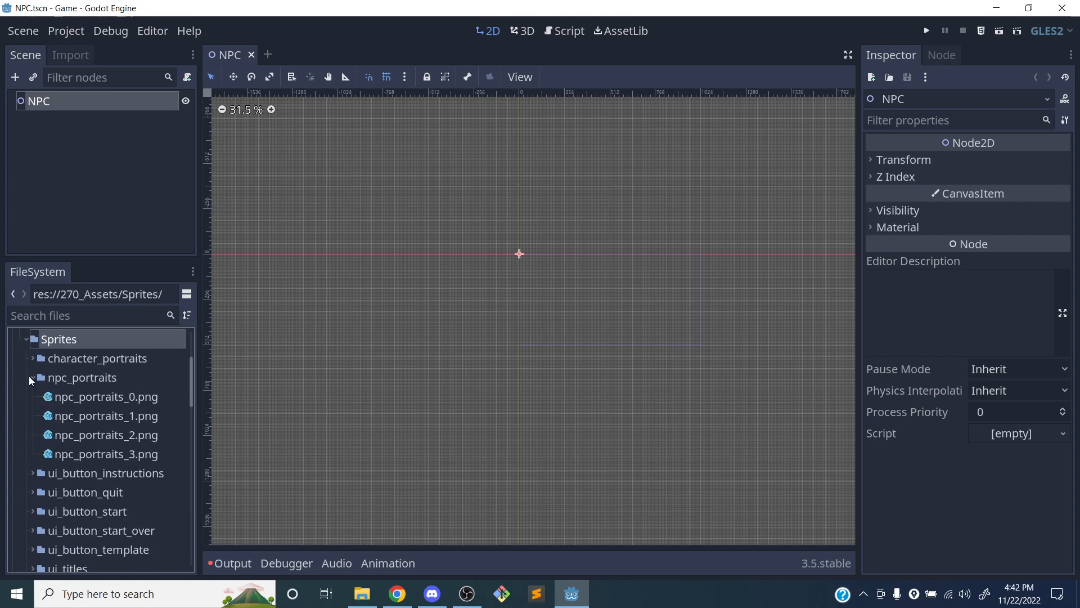
left_click(79, 377)
left_click(33, 377)
scroll(26, 387, "up", 3)
scroll(26, 387, "down", 9)
scroll(26, 387, "down", 10)
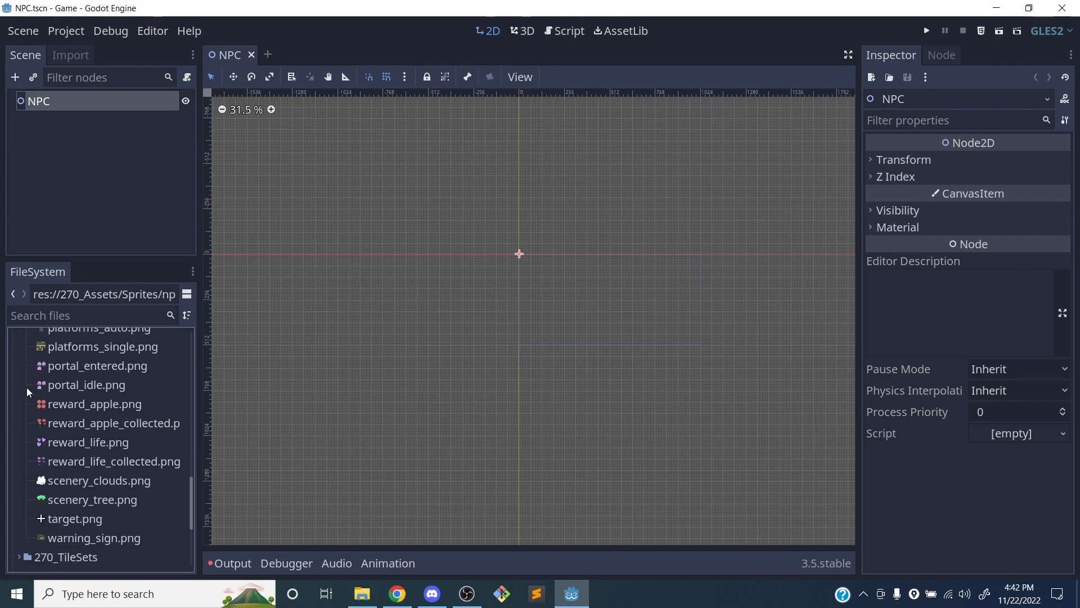
scroll(26, 387, "up", 3)
scroll(25, 387, "up", 9)
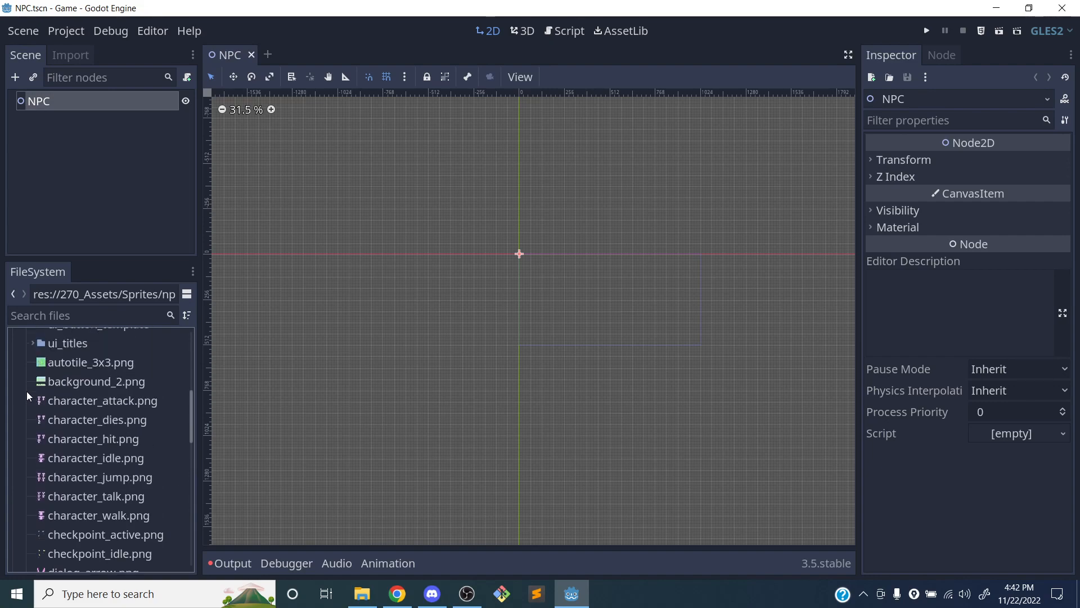
left_click(26, 370)
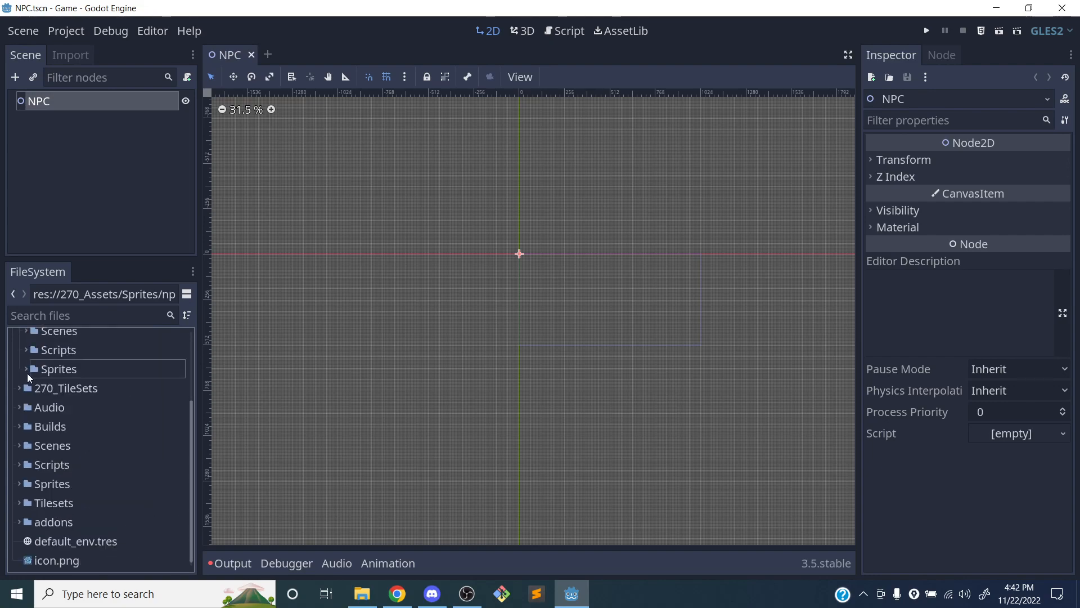
scroll(43, 386, "up", 2)
left_click(26, 391)
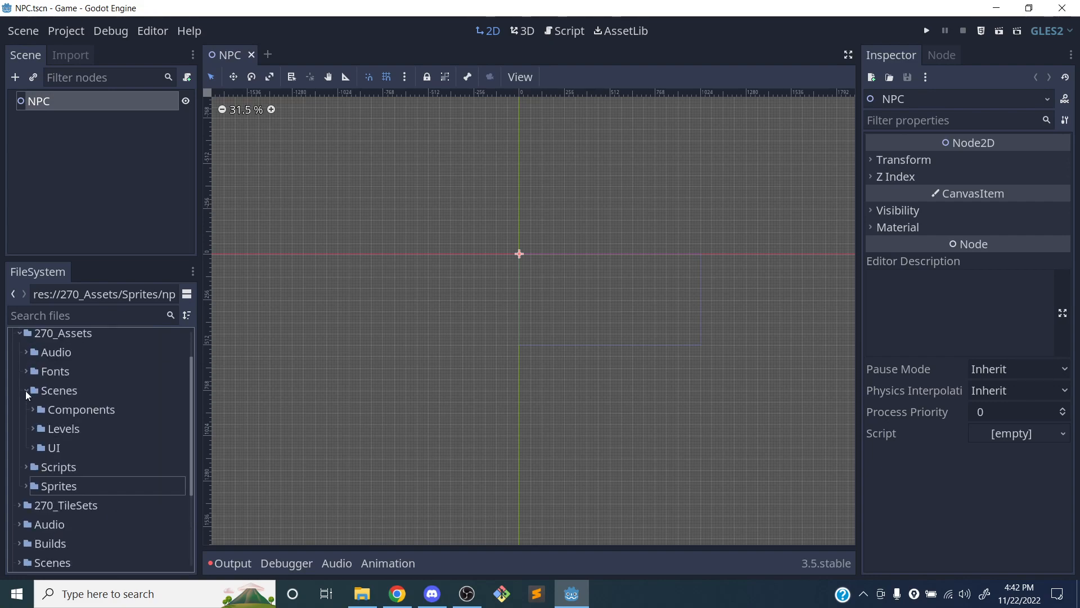
left_click(26, 390)
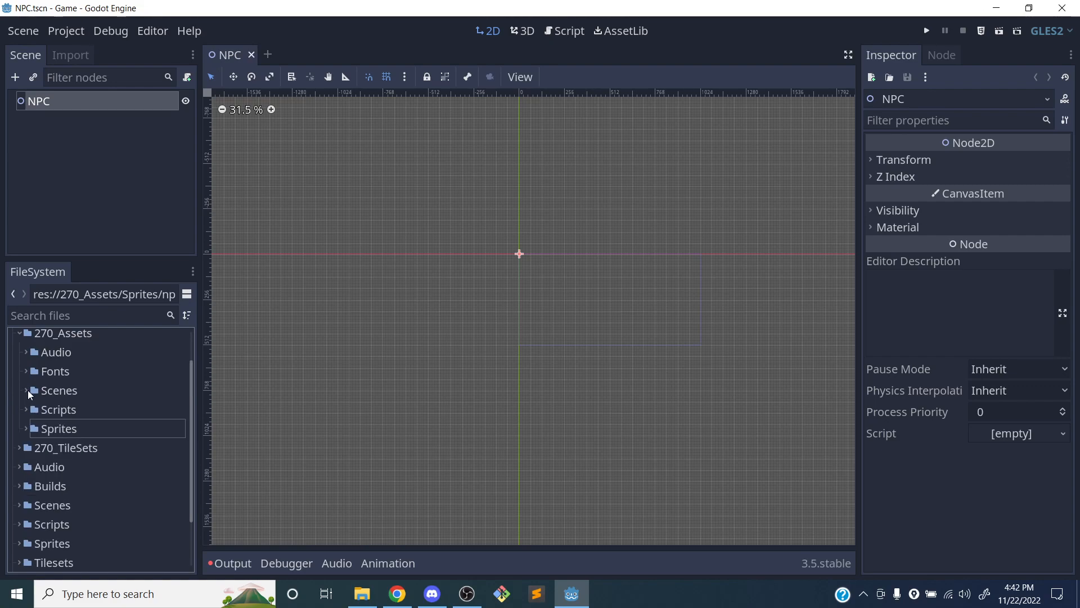
scroll(29, 356, "up", 2)
left_click(19, 378)
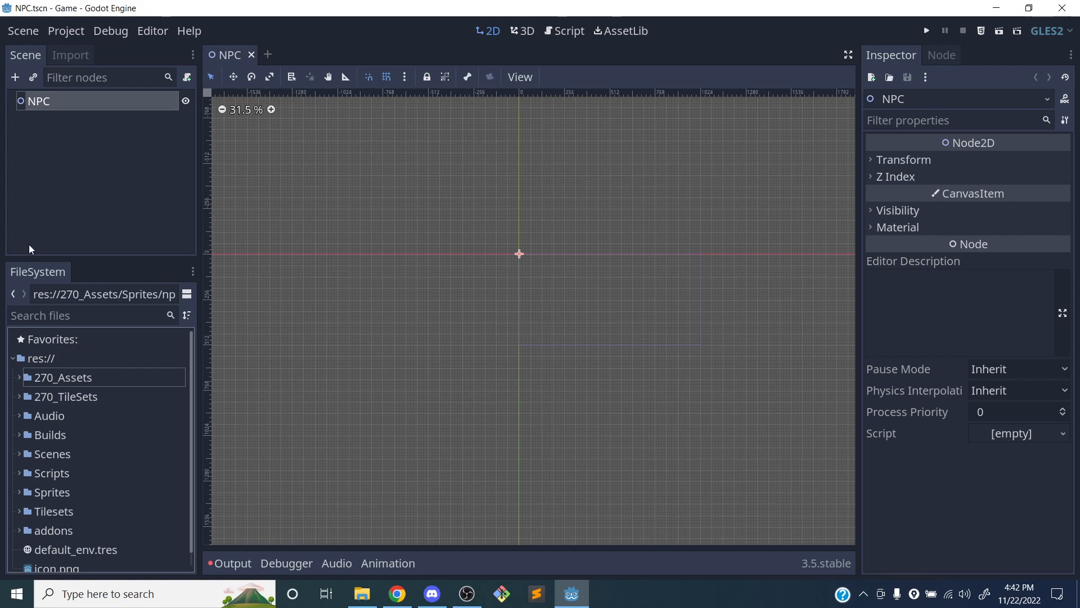
Review the list of scripts in the 270_Assets Scripts folder, then collapse the folders again
left_click(19, 378)
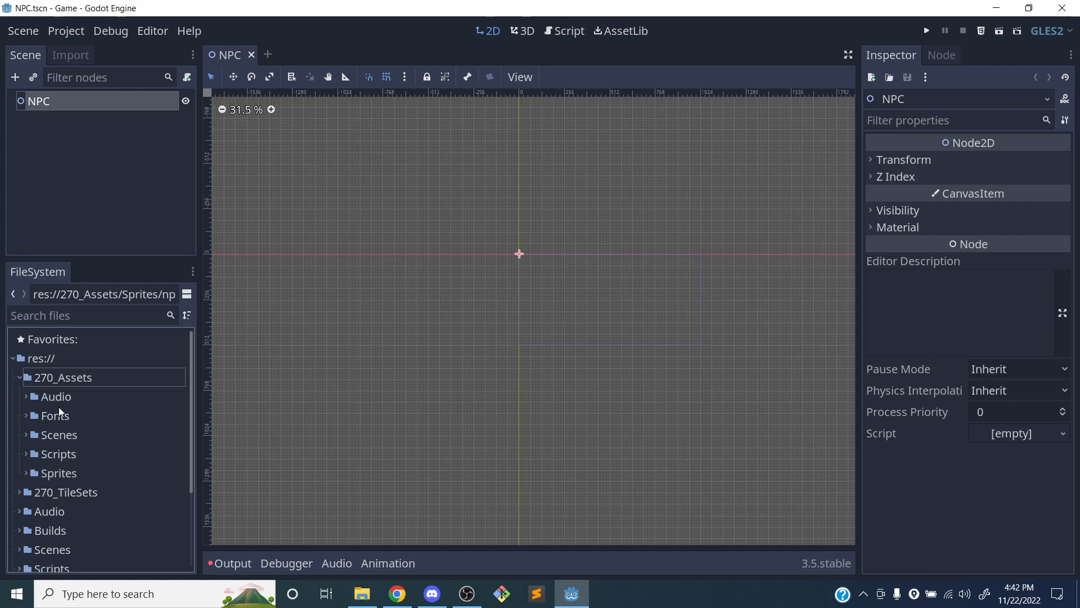
scroll(66, 380, "down", 2)
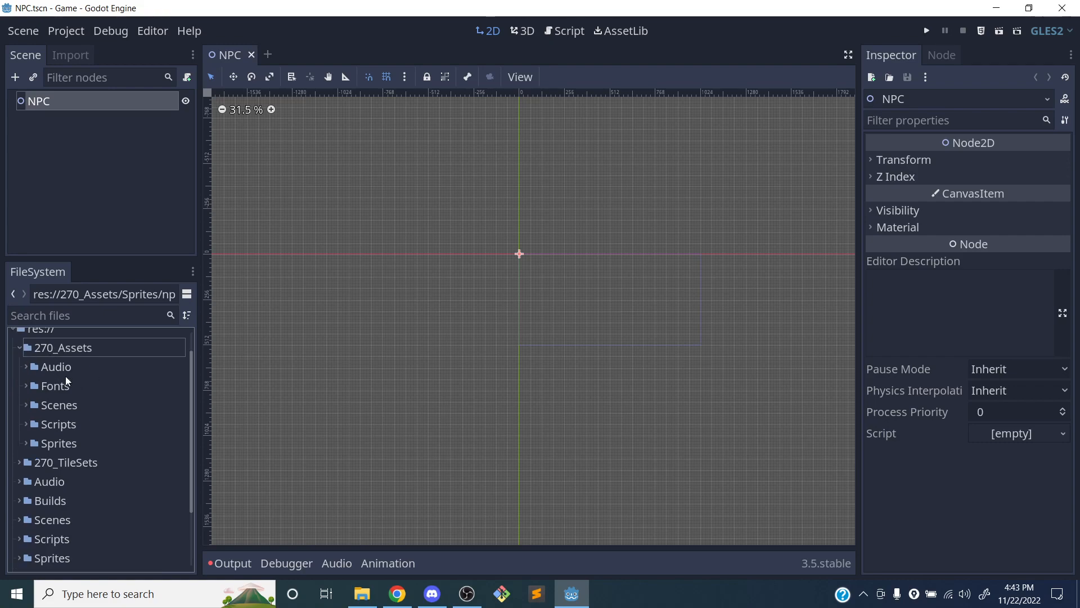
left_click(26, 423)
scroll(27, 426, "down", 5)
scroll(77, 414, "down", 2)
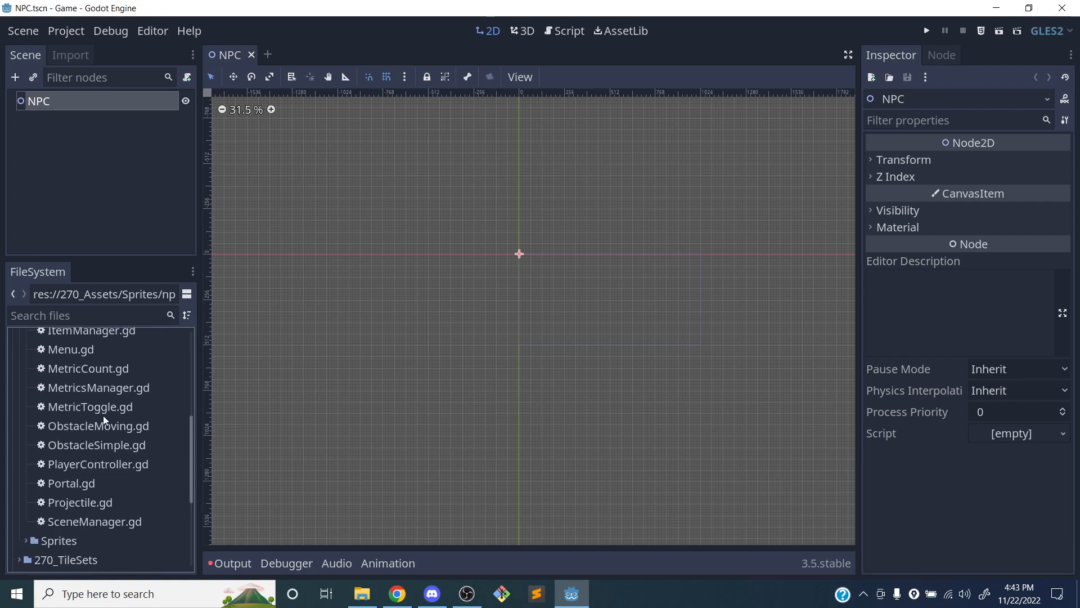
scroll(100, 450, "up", 2)
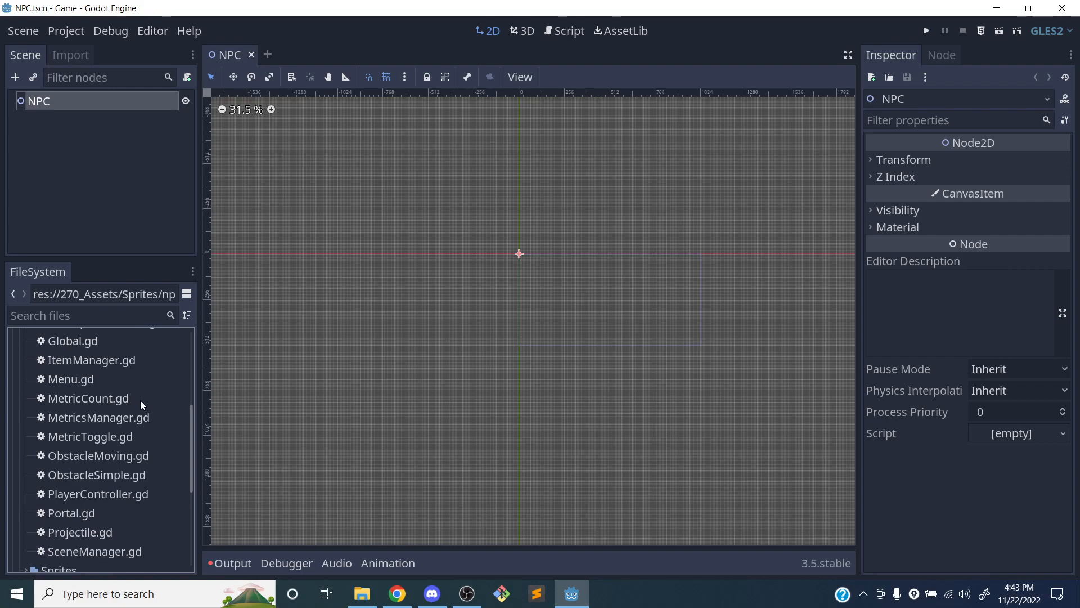
scroll(141, 397, "up", 4)
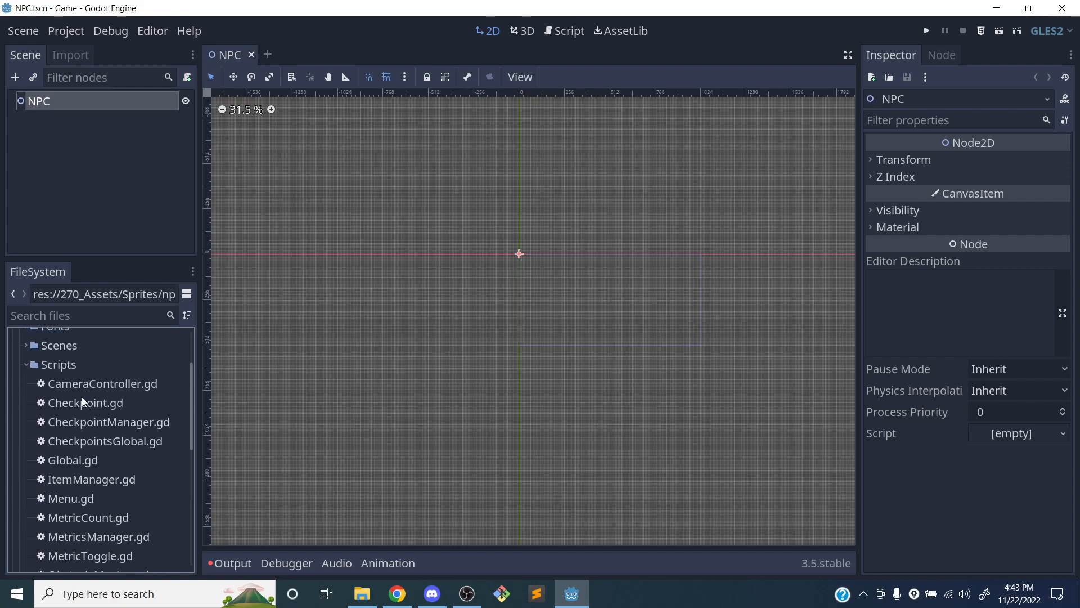
scroll(99, 393, "down", 6)
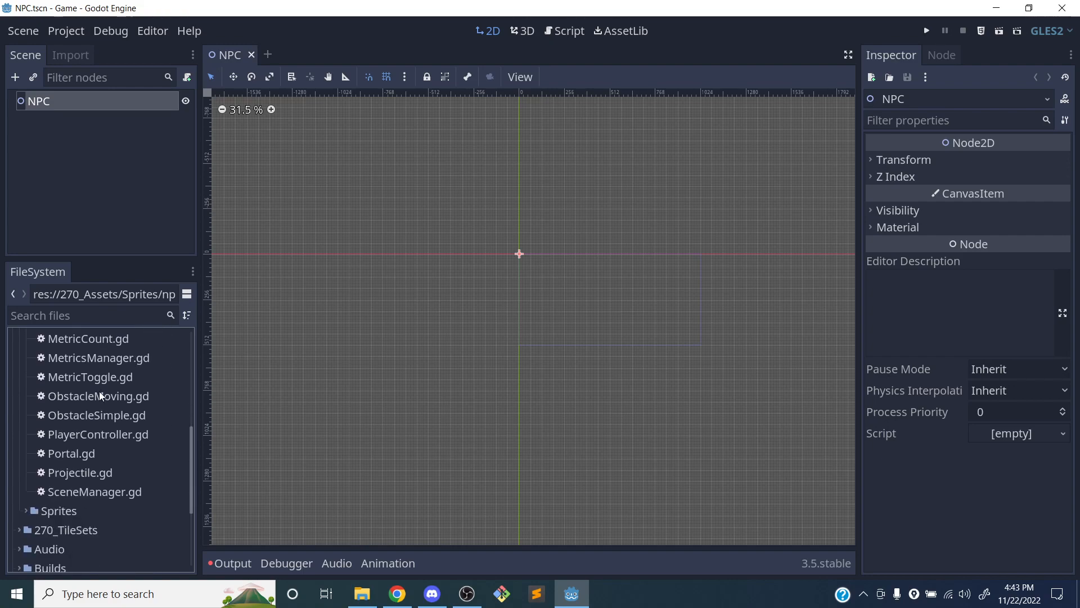
scroll(106, 405, "up", 2)
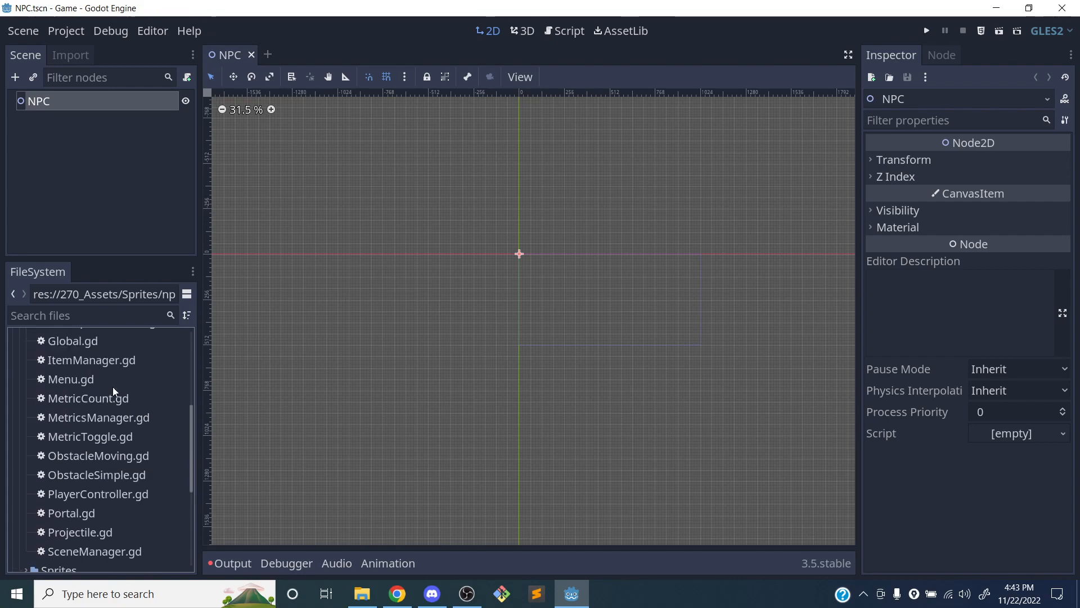
scroll(119, 377, "up", 4)
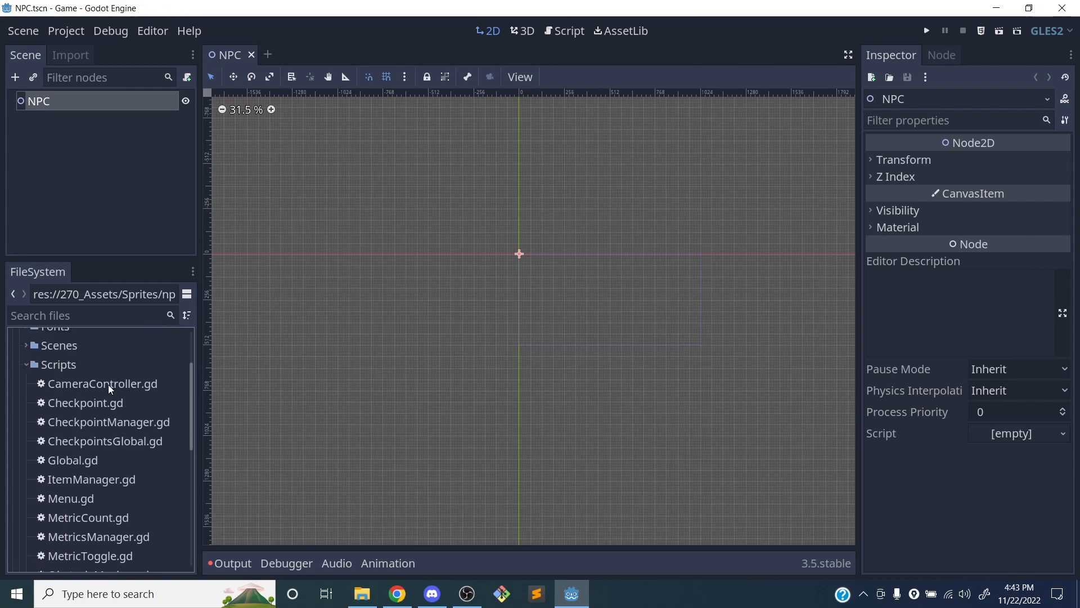
scroll(91, 424, "down", 4)
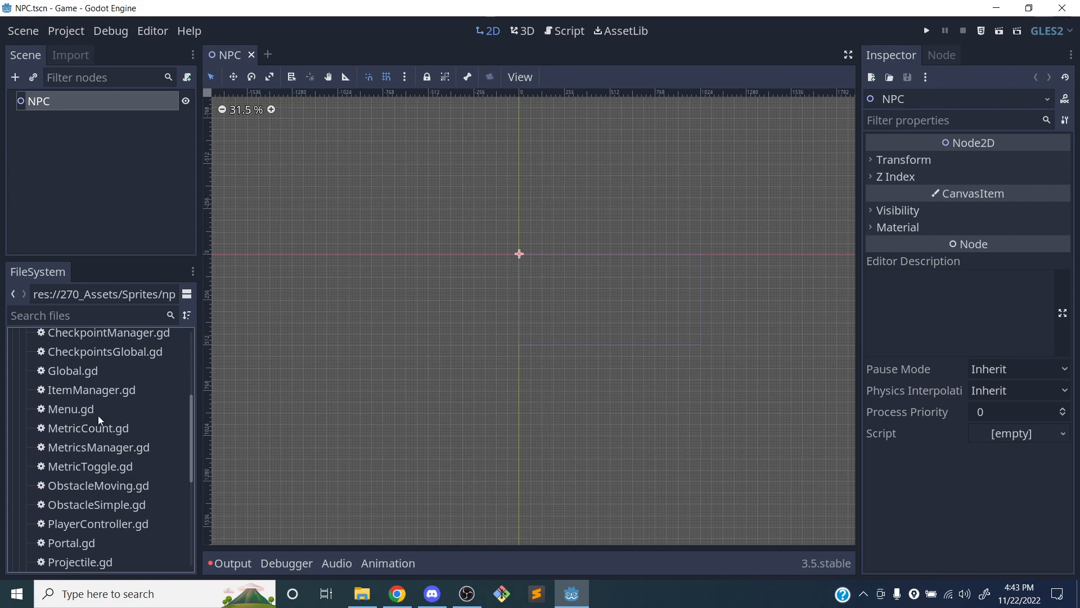
scroll(125, 393, "down", 5)
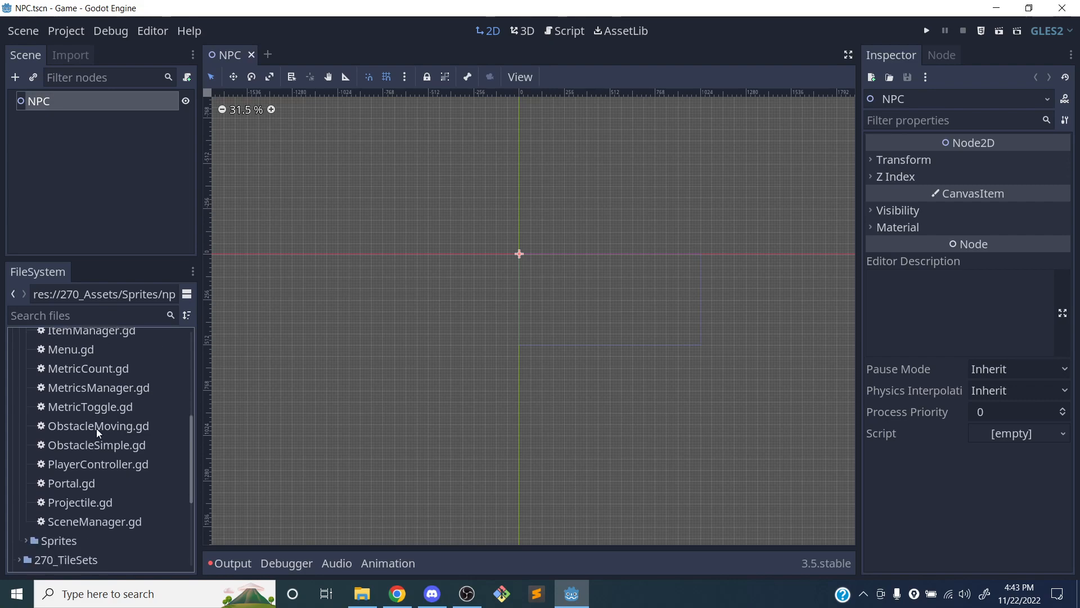
scroll(104, 387, "up", 9)
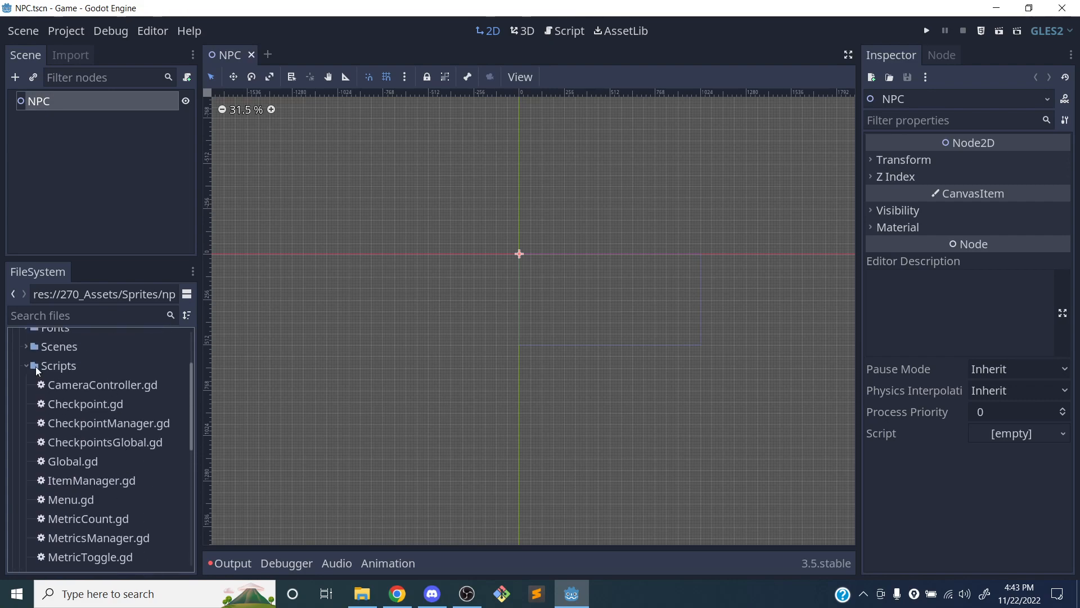
scroll(104, 387, "up", 3)
left_click(26, 454)
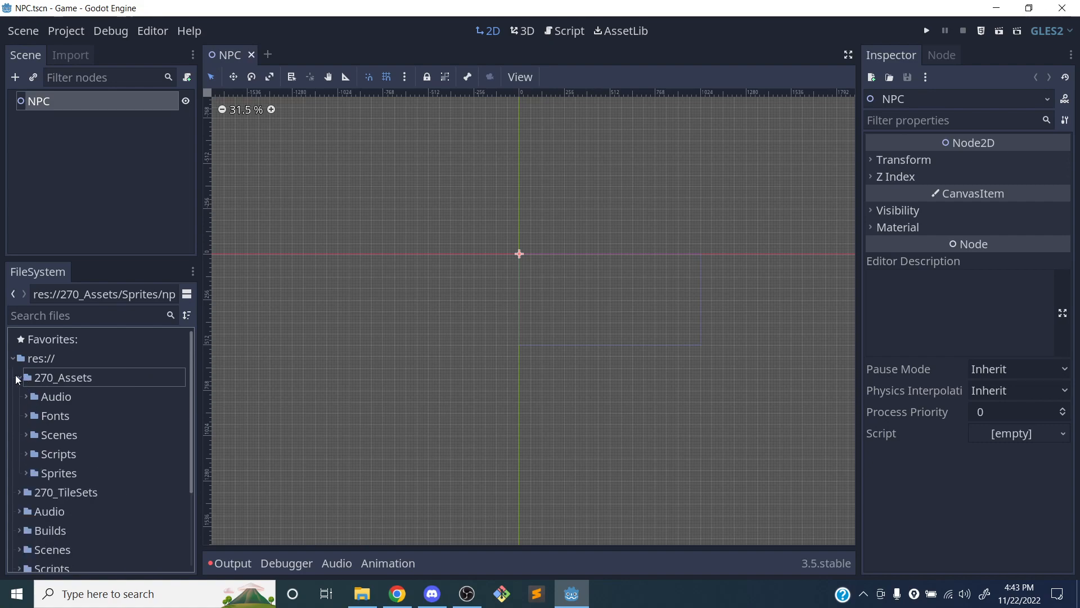
left_click(16, 381)
left_click(16, 381)
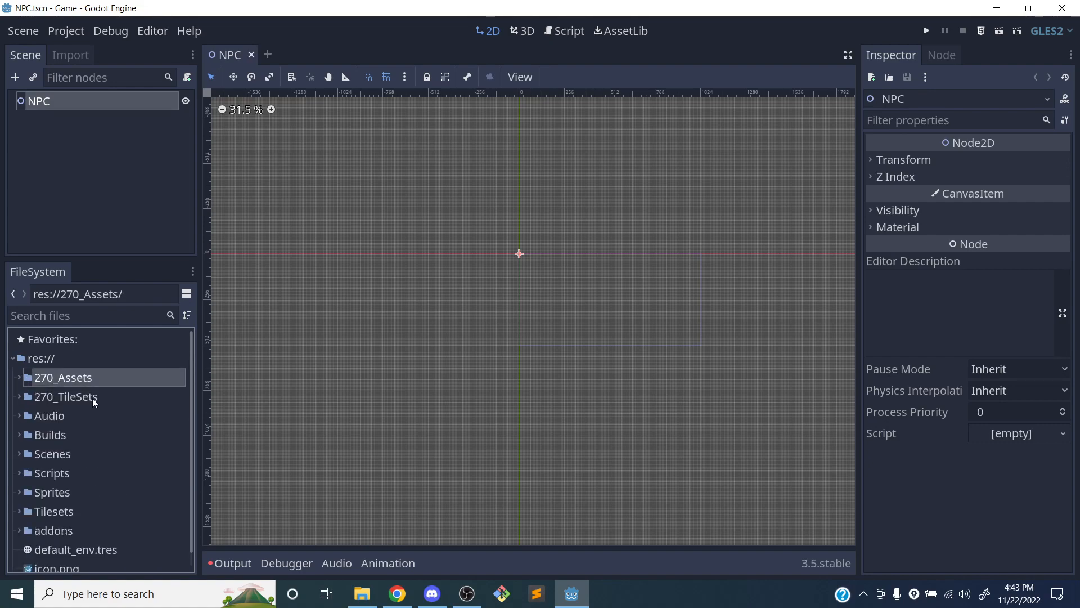
Add an AnimatedSprite node as a child of the NPC root node
scroll(515, 289, "up", 4)
scroll(433, 275, "up", 6)
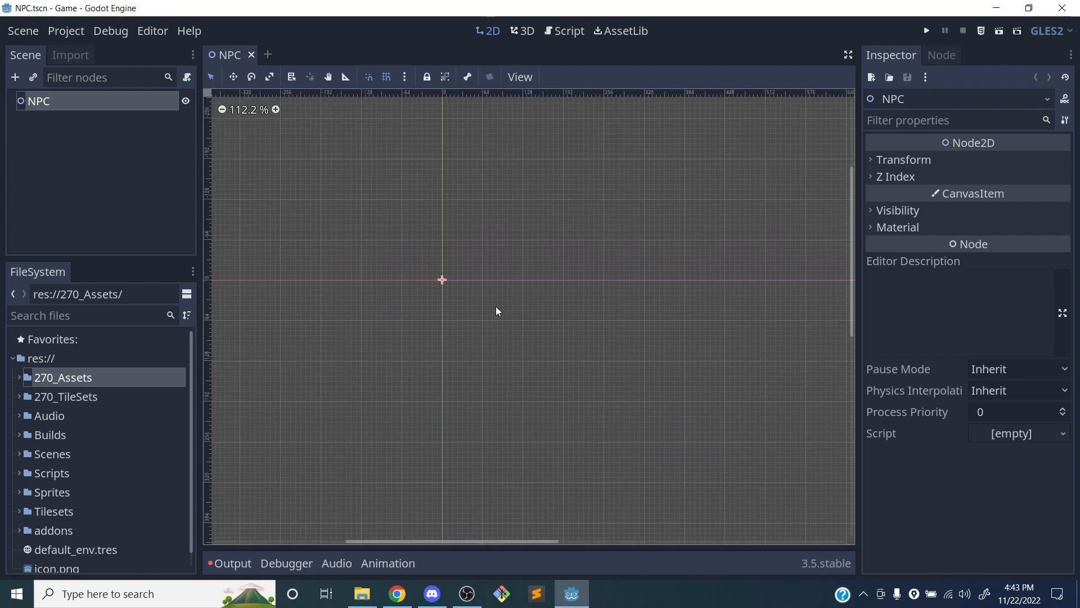
scroll(504, 320, "up", 1)
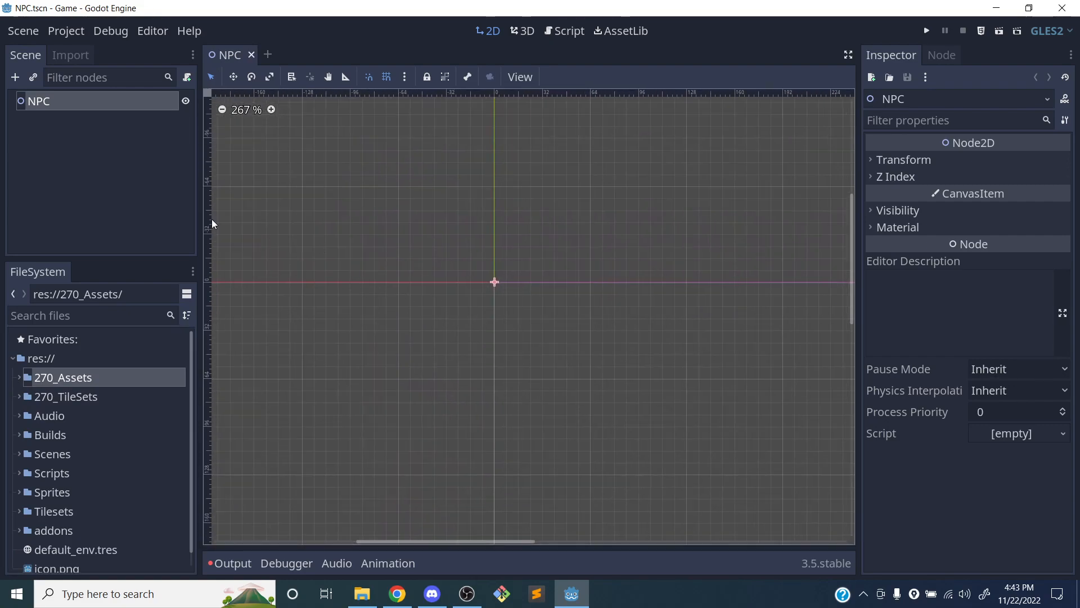
left_click(70, 138)
left_click(55, 102)
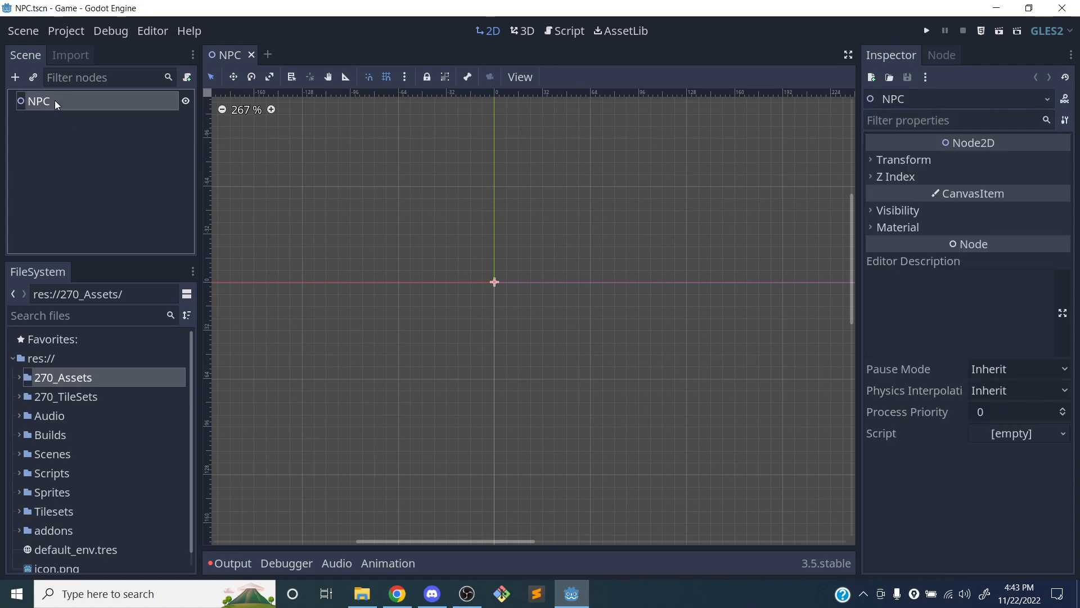
right_click(51, 100)
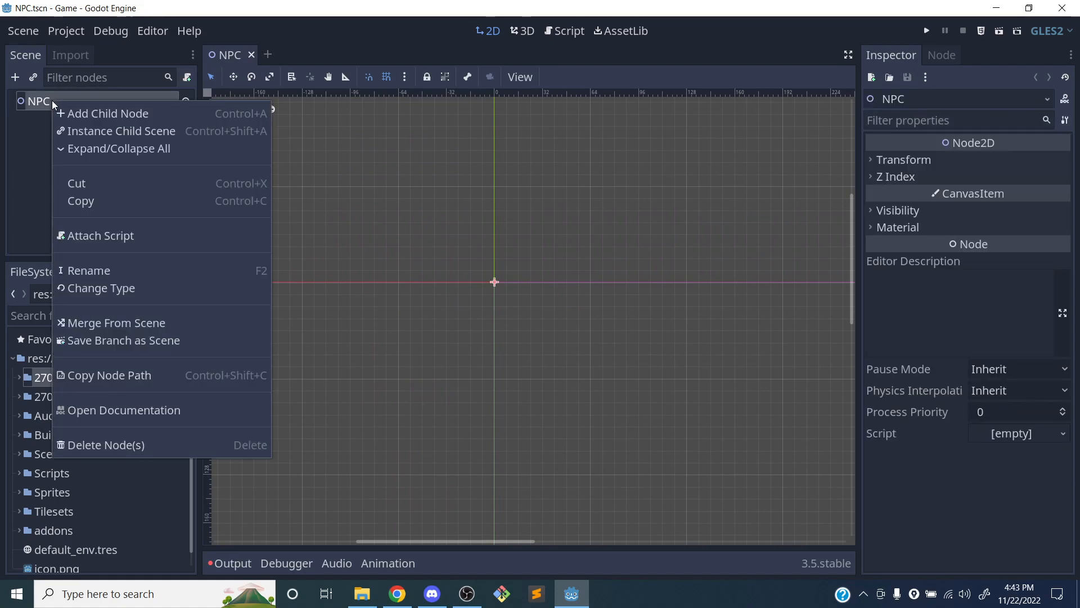
left_click(100, 113)
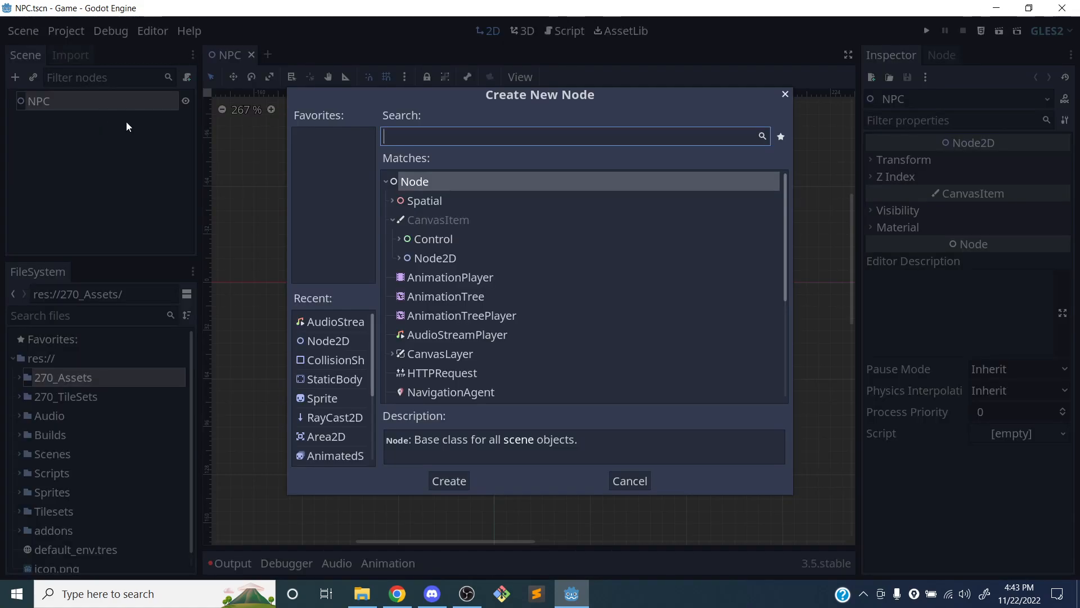
type("animate")
key("Return")
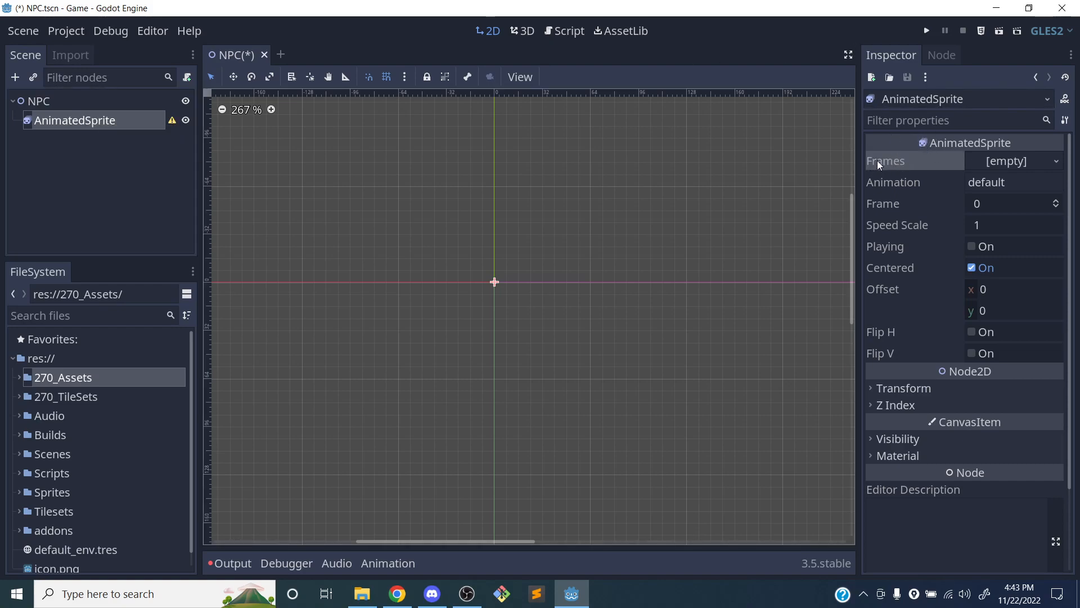
Assign a new SpriteFrames resource to the AnimatedSprite's Frames property and open it for editing
left_click_drag(858, 161, 842, 160)
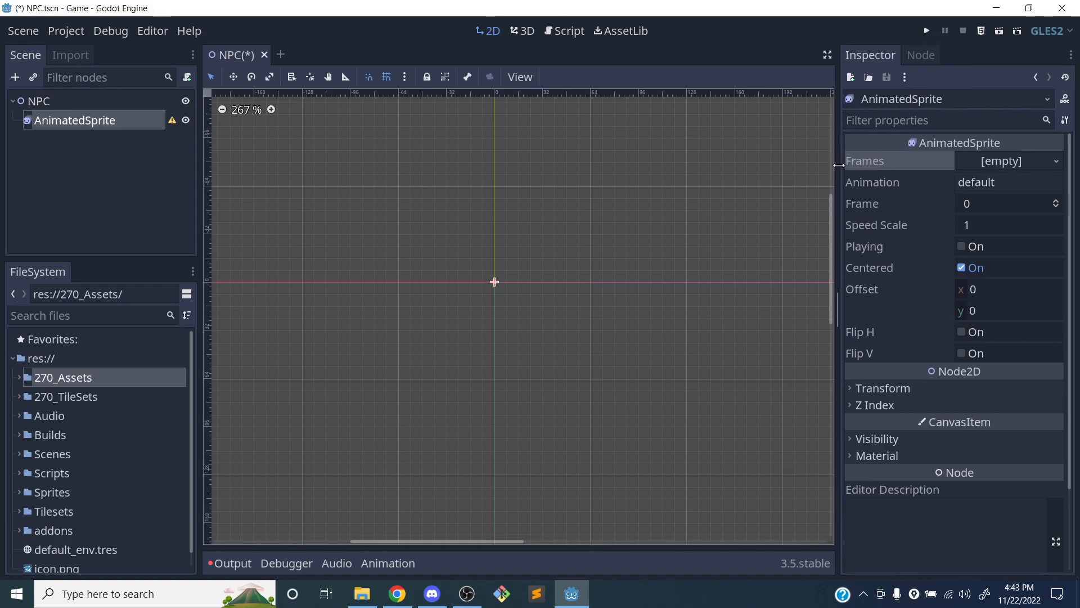
left_click(991, 160)
left_click(980, 184)
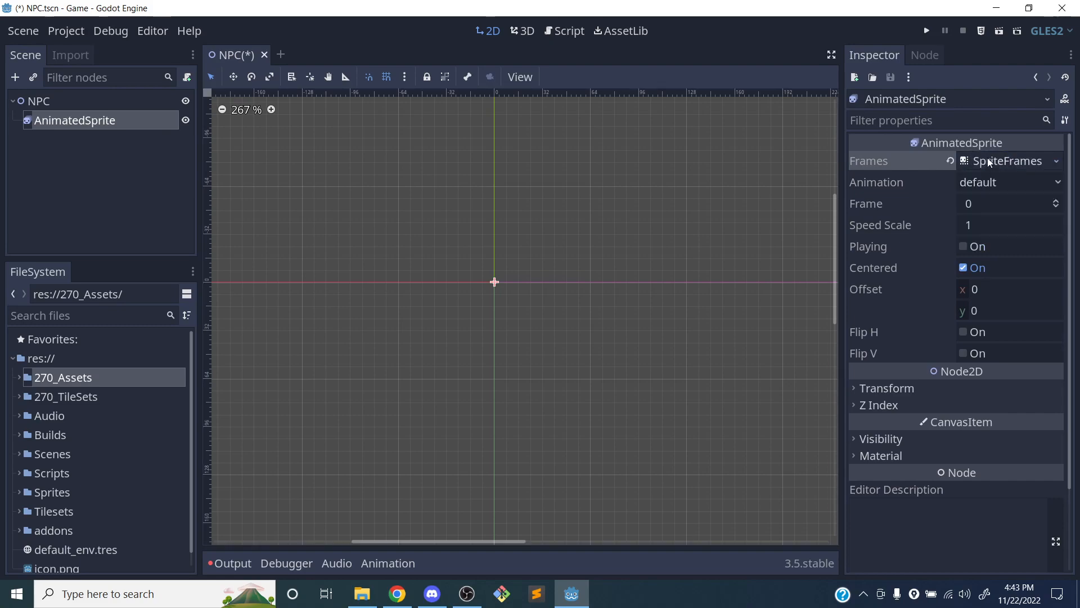
left_click(990, 161)
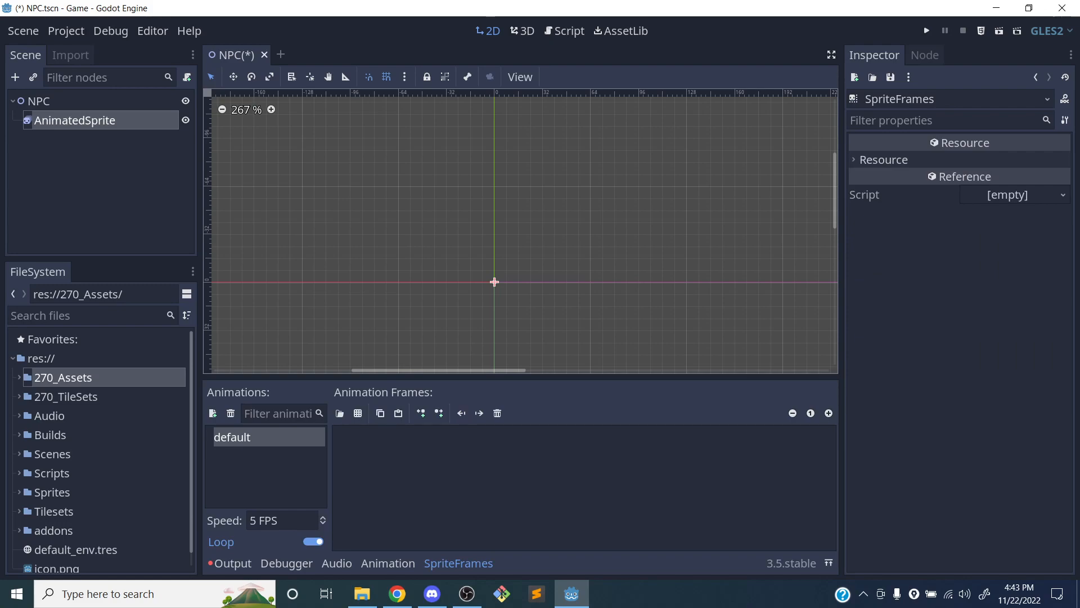
Rename the default animation in the SpriteFrames resource to Idle
double_click(252, 437)
type("Idle")
key("Return")
left_click(252, 454)
left_click(251, 437)
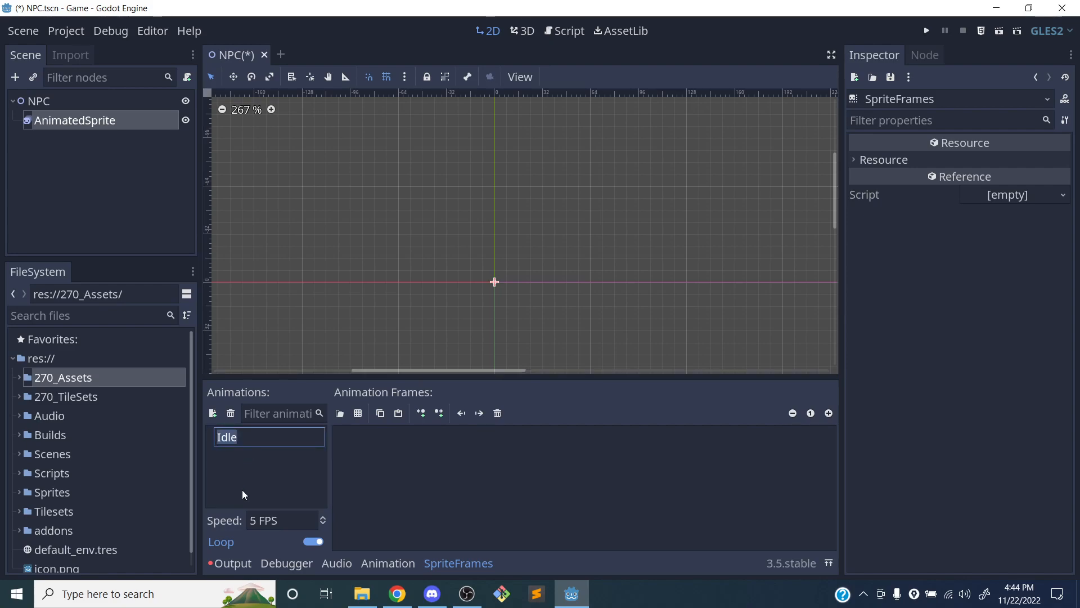
Load npc_idle.png from res://Sprites as the sprite sheet for the Idle animation's frames
left_click(359, 414)
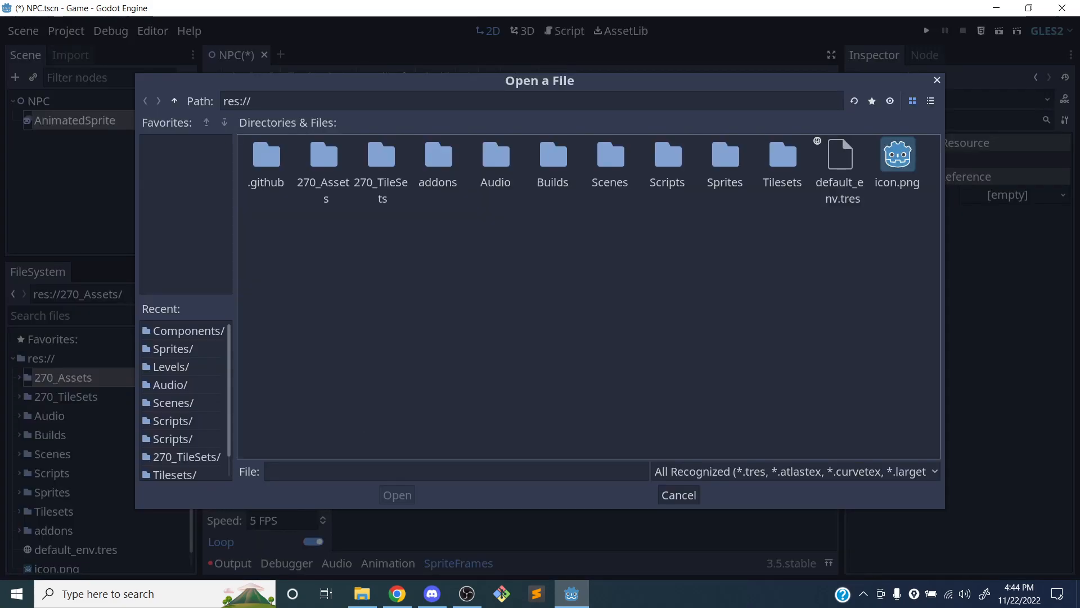
double_click(724, 163)
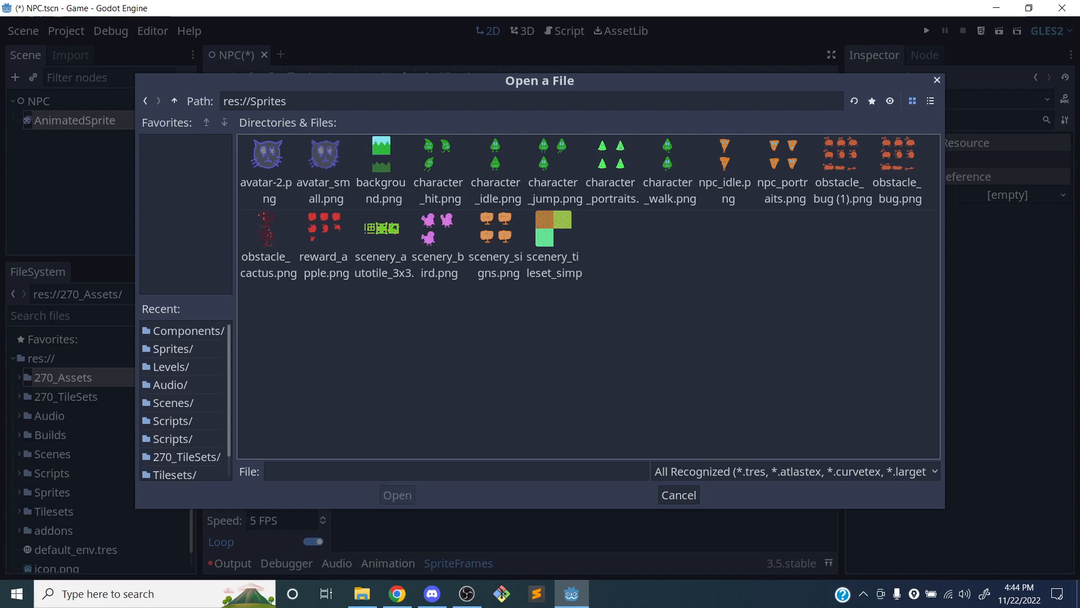
left_click(734, 165)
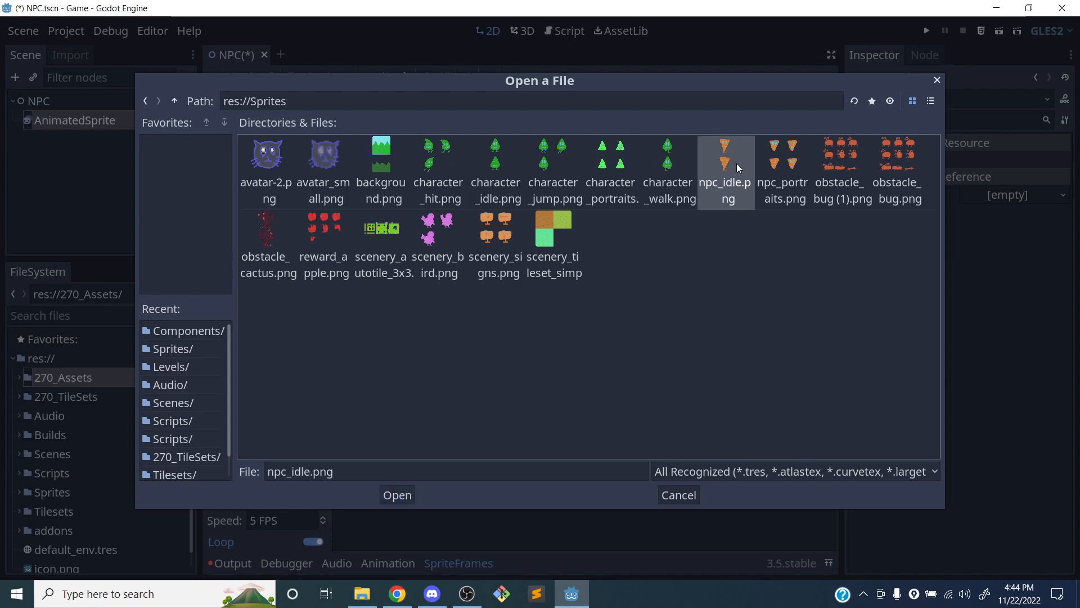
left_click(397, 495)
Slice the sprite sheet into 1 horizontal by 2 vertical frames and add both frames to the Idle animation
left_click(188, 155)
left_click(188, 156)
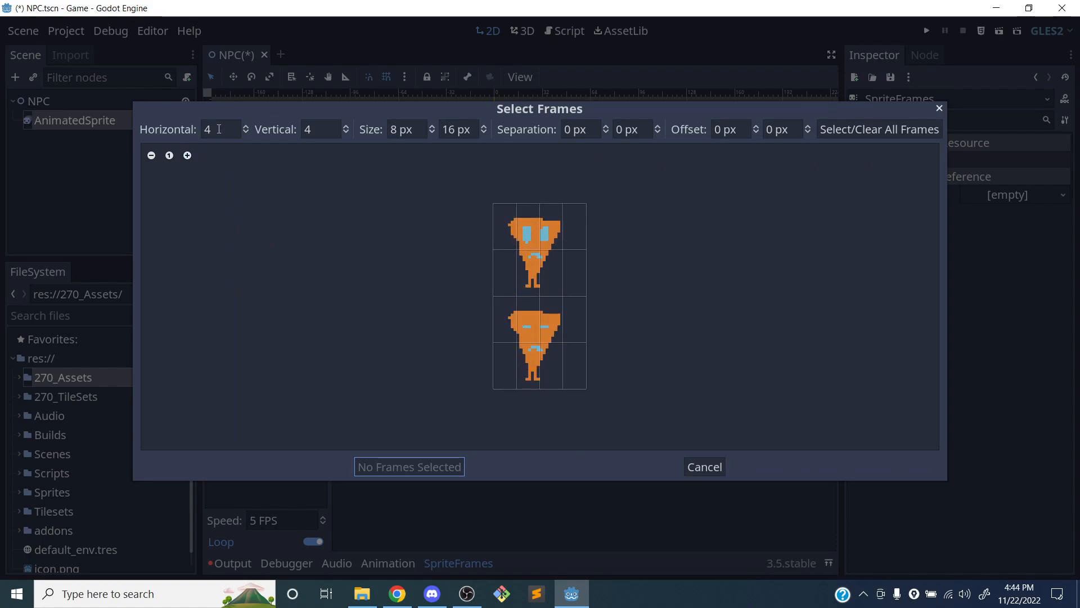
left_click(246, 133)
left_click(245, 133)
left_click(245, 134)
left_click(345, 133)
left_click(346, 133)
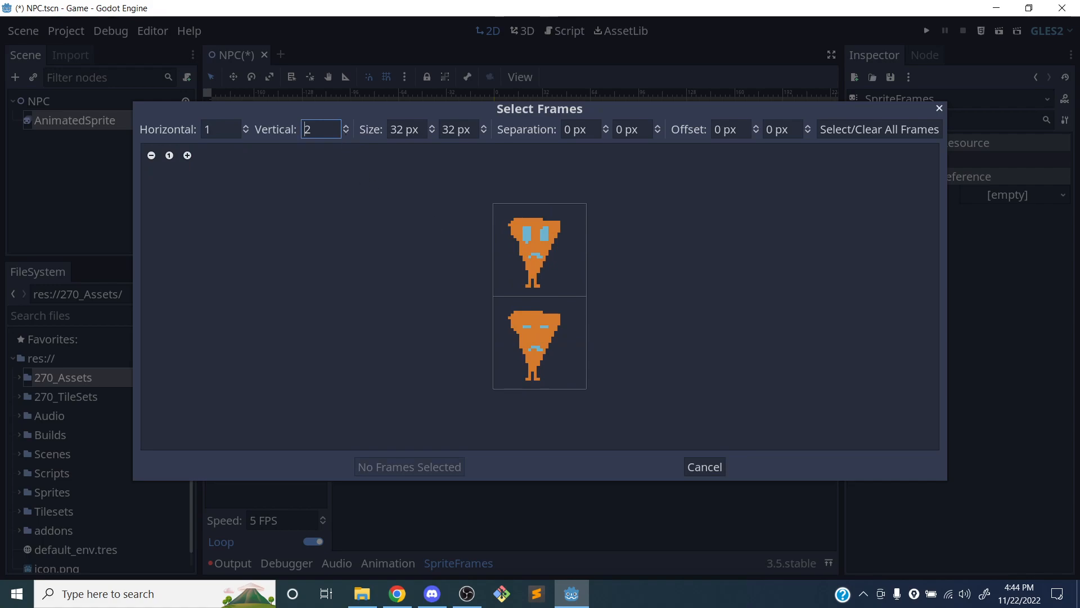
left_click(534, 249)
left_click(527, 344)
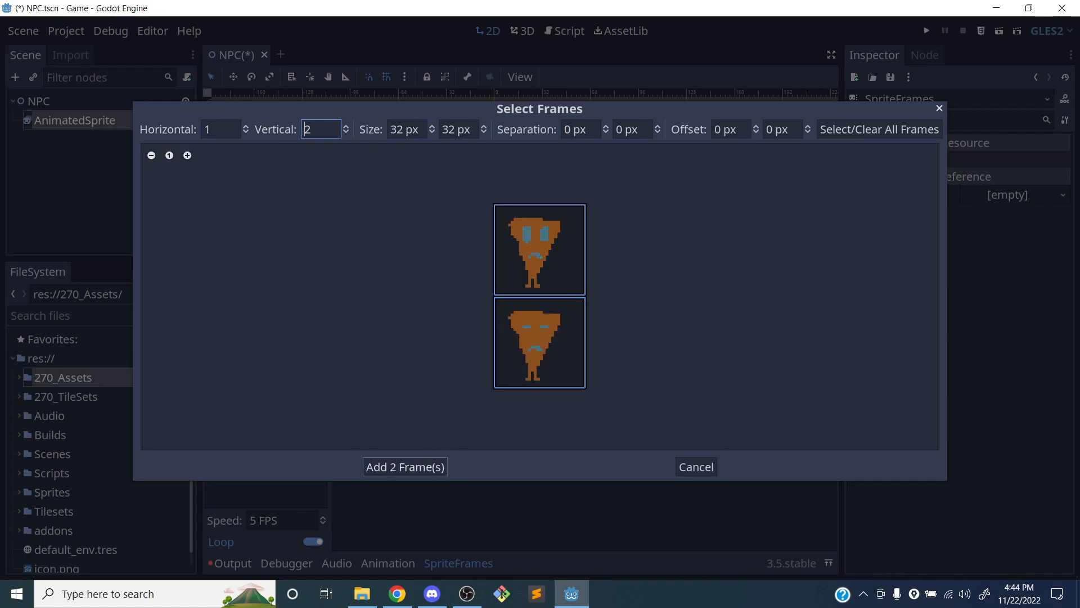
left_click(430, 467)
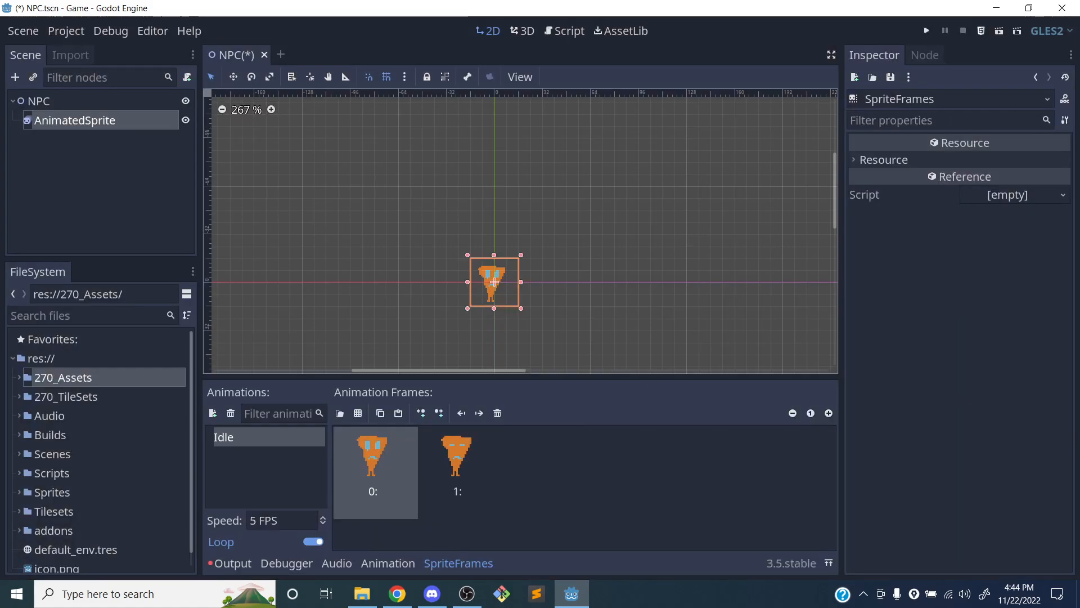
Turn on Playing for the AnimatedSprite and preview the Idle animation up close in the viewport
left_click(113, 120)
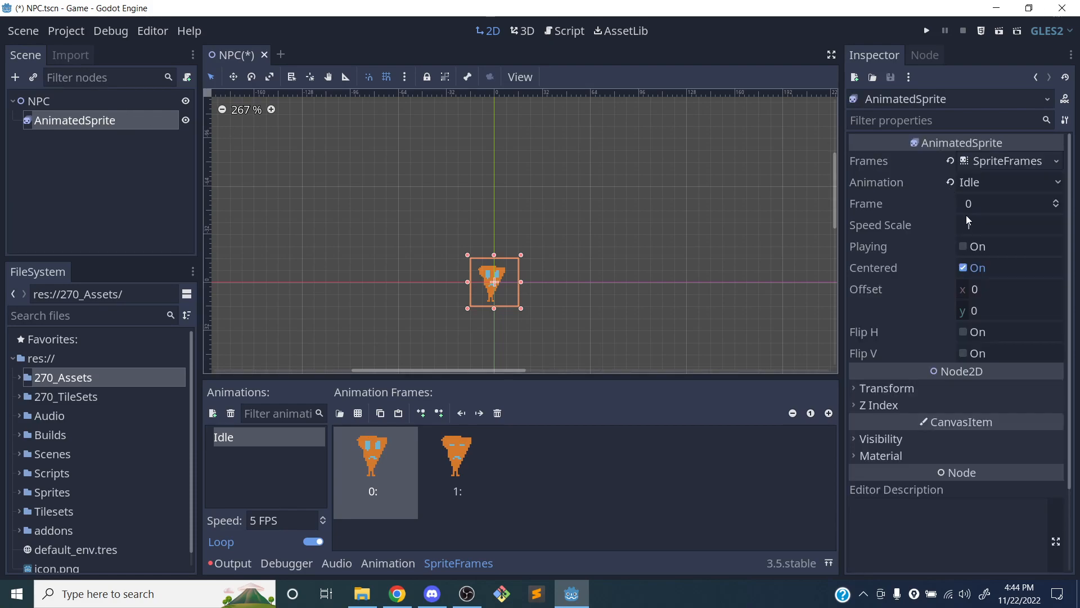
left_click(963, 246)
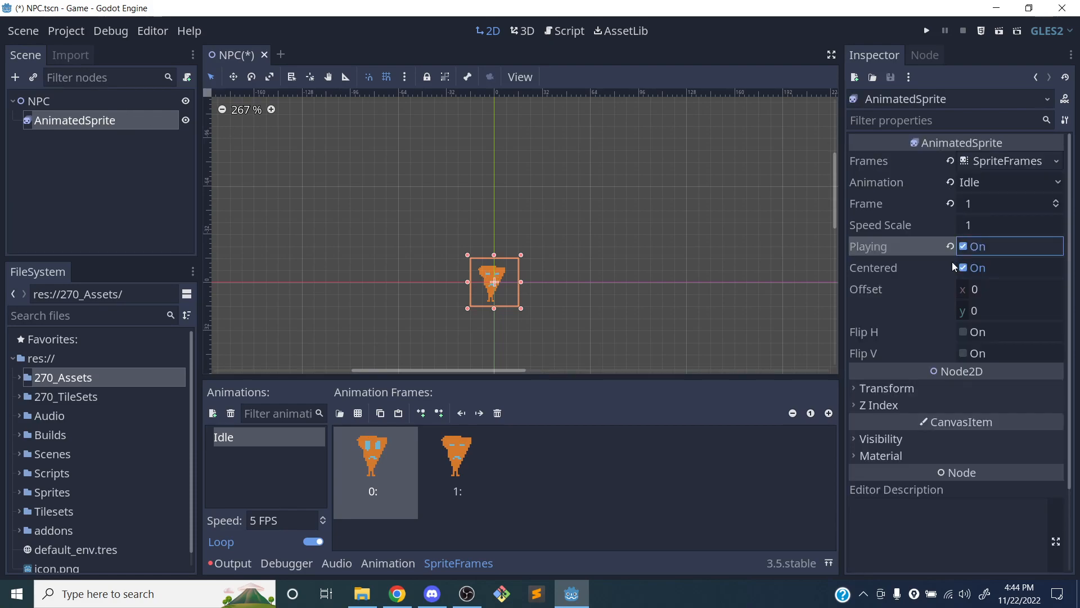
scroll(488, 321, "down", 2)
scroll(495, 312, "up", 2)
scroll(497, 308, "up", 4)
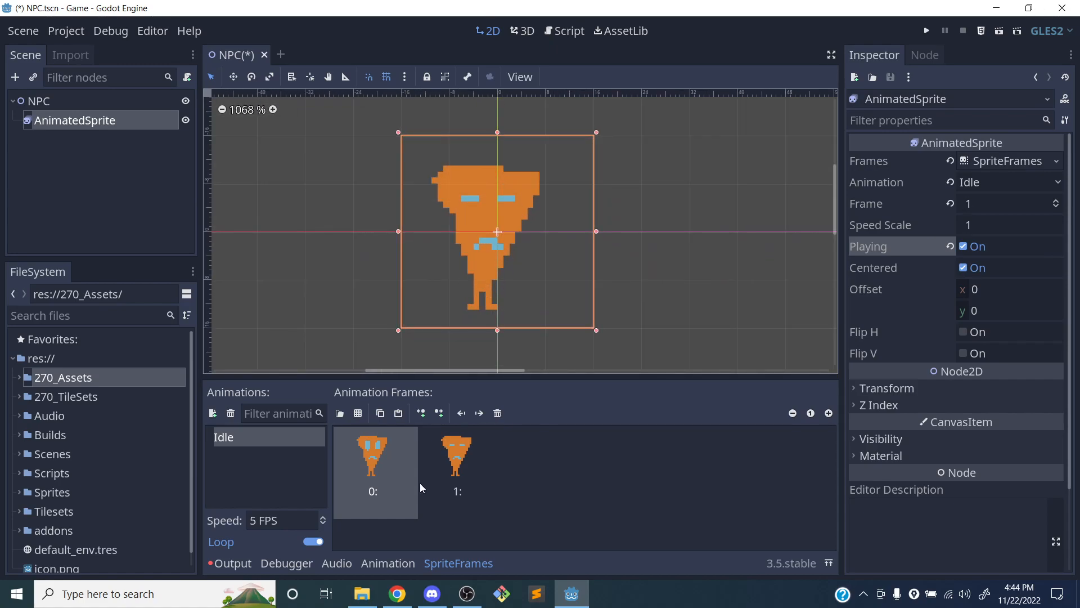
Lengthen the Idle animation by pasting several copies of open-eyed frame 0, one copy of closed-eyed frame 1, and further copies of frame 0
left_click(379, 413)
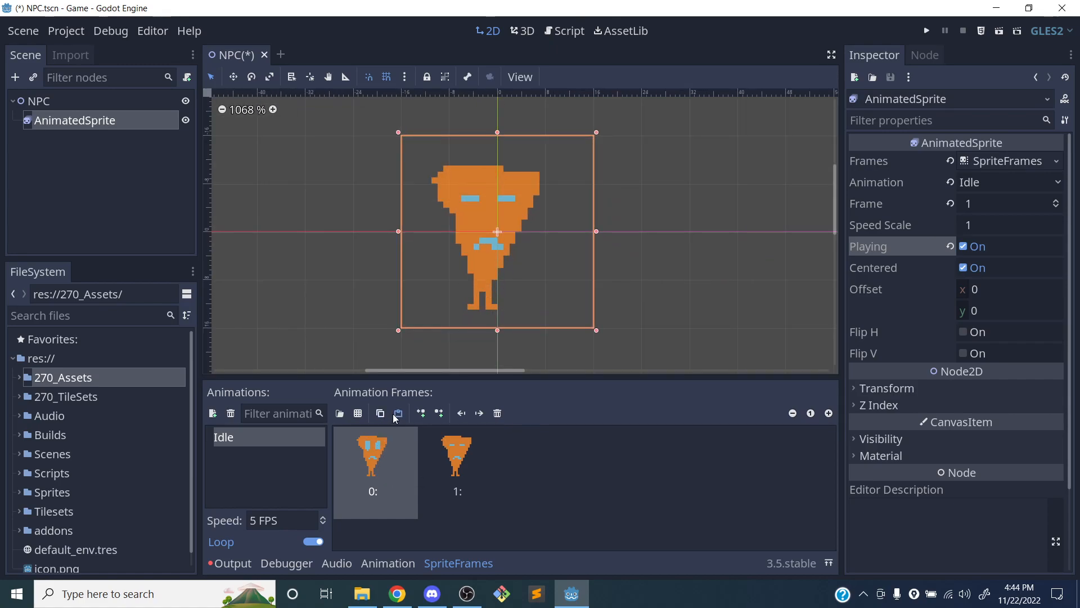
left_click(398, 413)
left_click(398, 413)
left_click(398, 413)
left_click(398, 413)
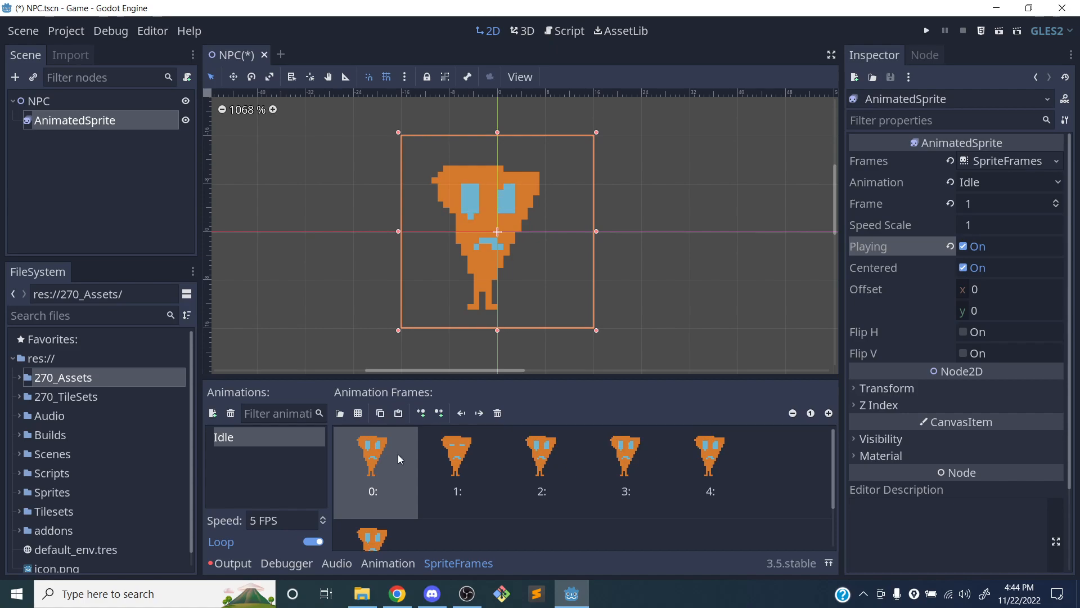
left_click(444, 453)
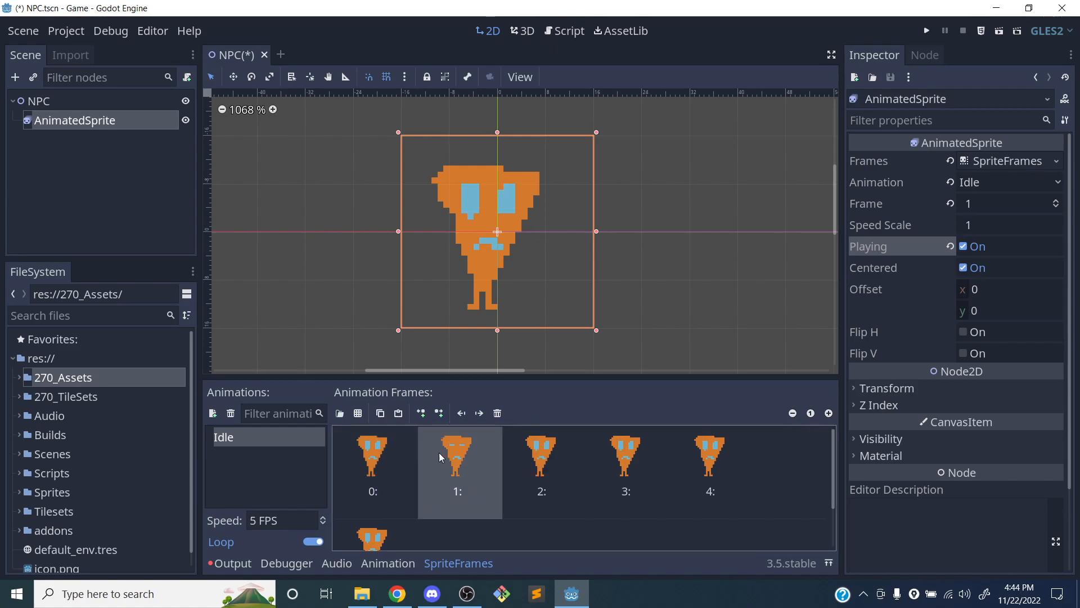
left_click(380, 414)
left_click(398, 414)
left_click(379, 441)
left_click(381, 414)
left_click(397, 414)
left_click(397, 414)
left_click(397, 414)
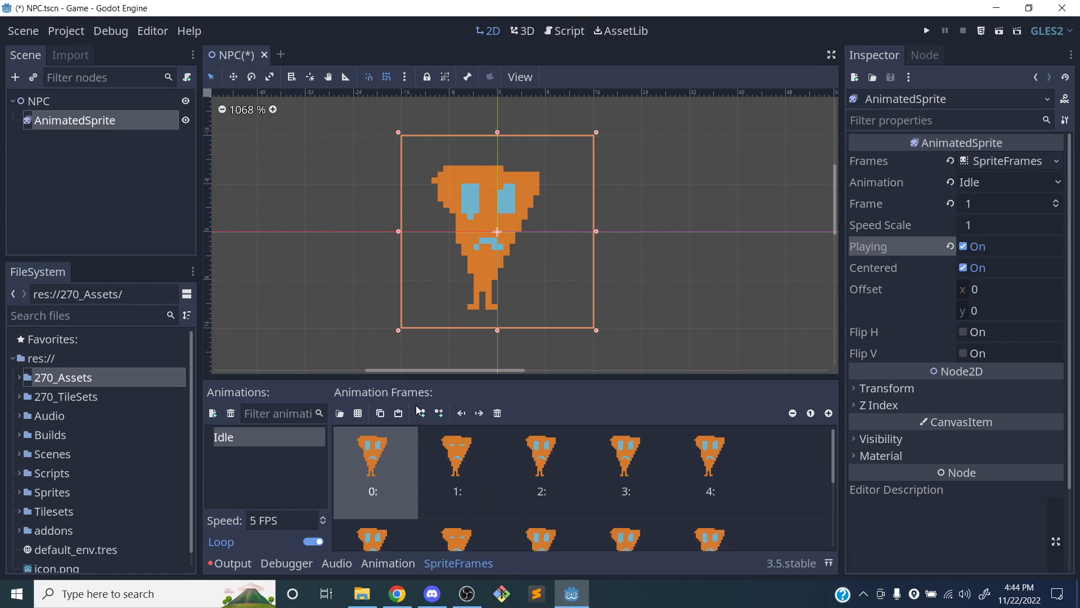
scroll(582, 478, "down", 2)
scroll(582, 478, "up", 2)
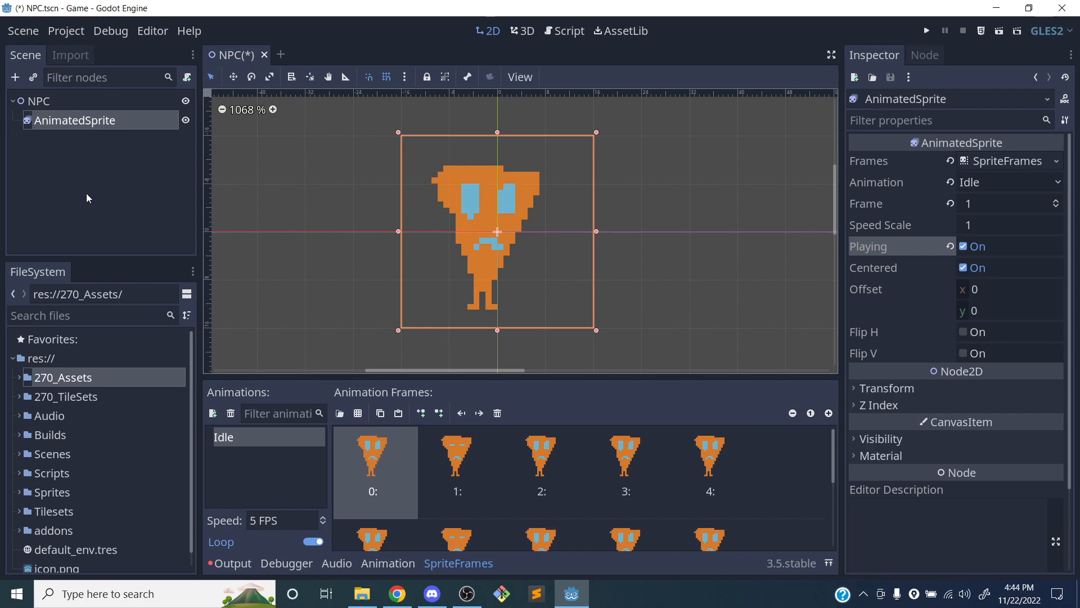
left_click(56, 103)
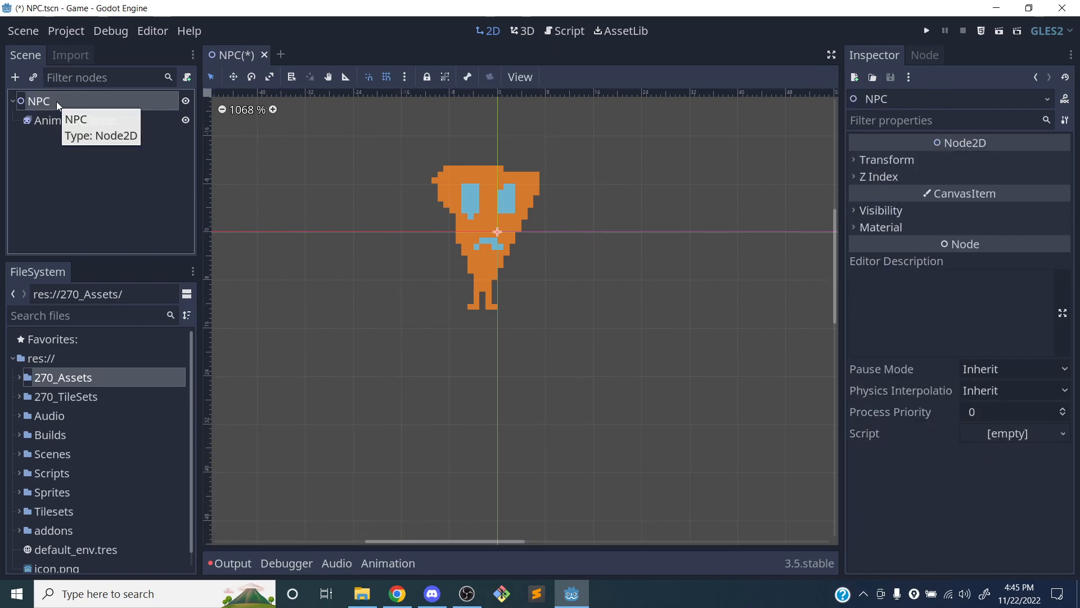
scroll(404, 204, "down", 2)
scroll(338, 186, "up", 2)
right_click(35, 105)
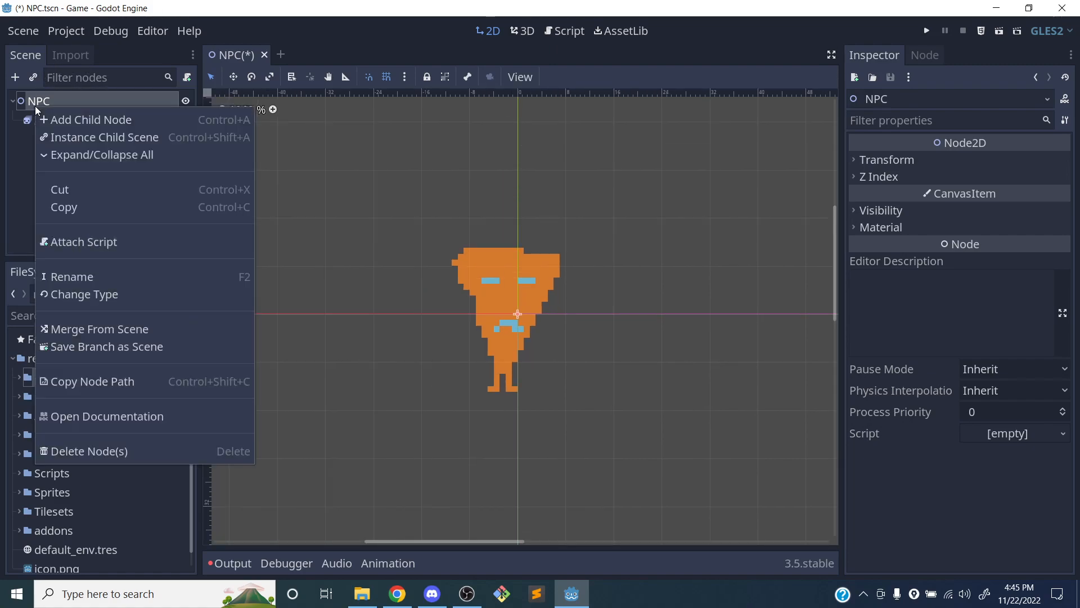
left_click(24, 132)
left_click(41, 100)
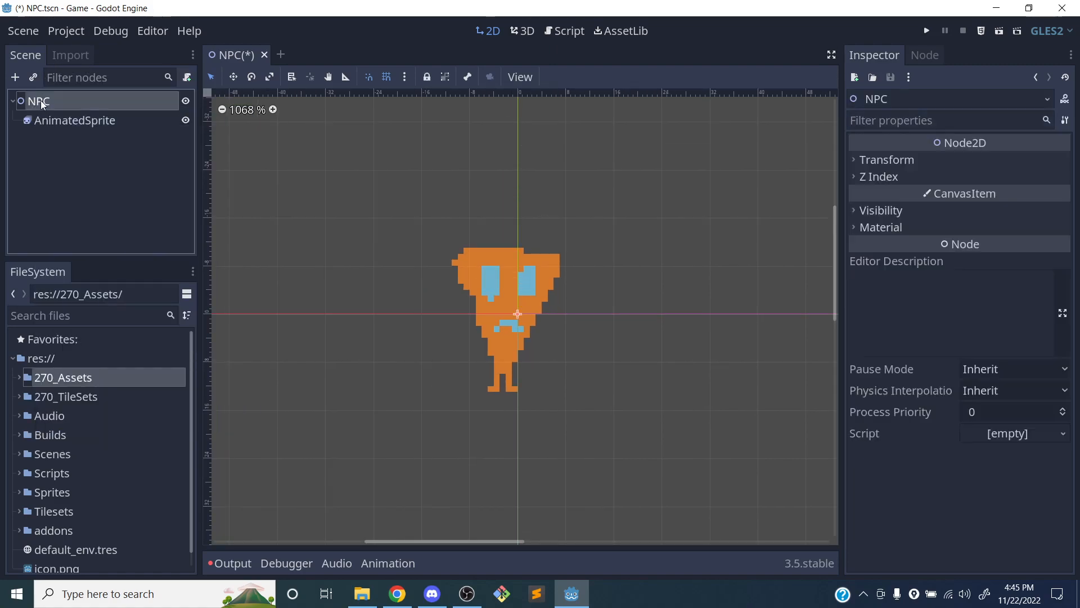
right_click(45, 100)
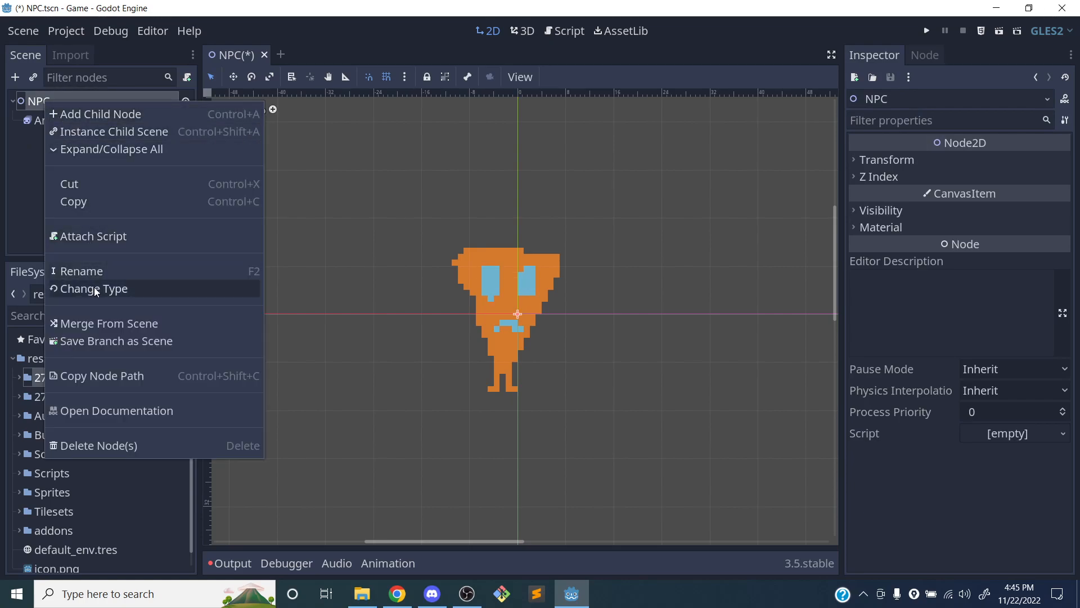
left_click(39, 228)
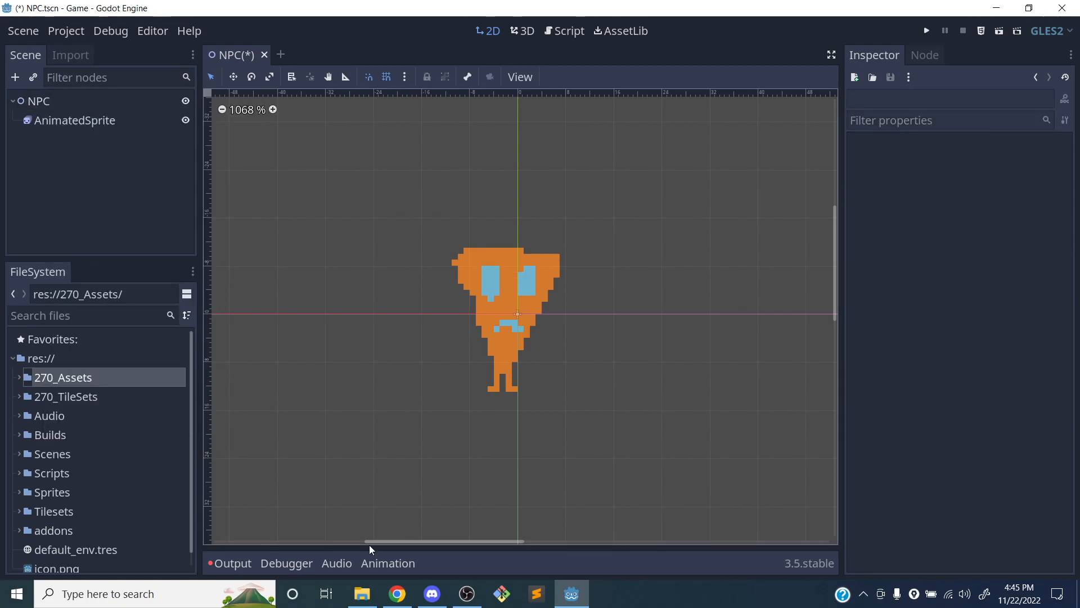
Switch to Chrome, open the NPCs lab page by correcting its address path to labs/2-5_NPCs, and review the lab instructions
left_click(398, 593)
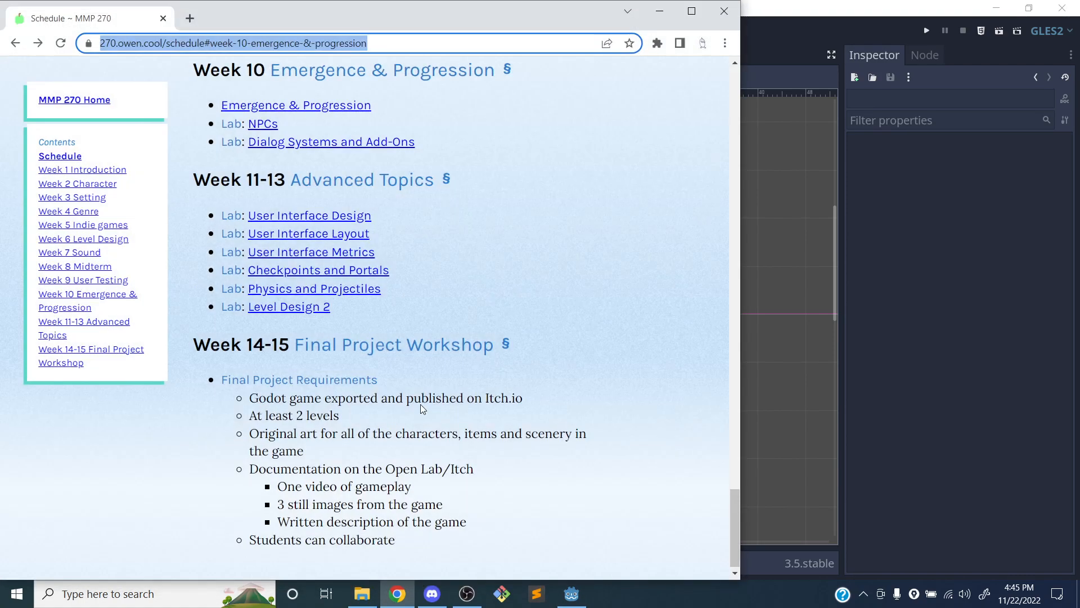
left_click(264, 124)
double_click(170, 43)
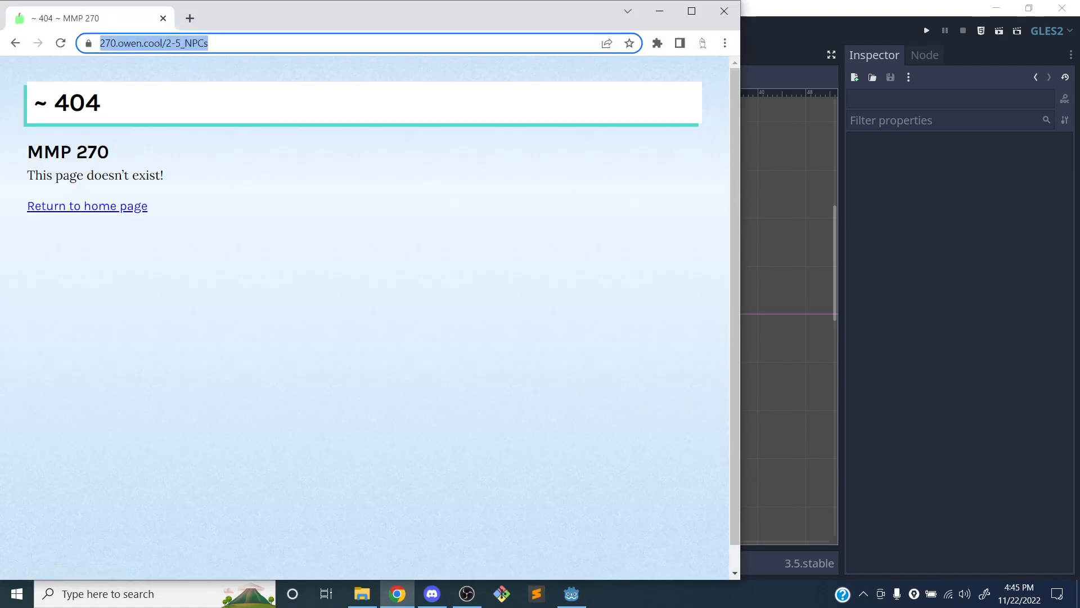
type("labs/2")
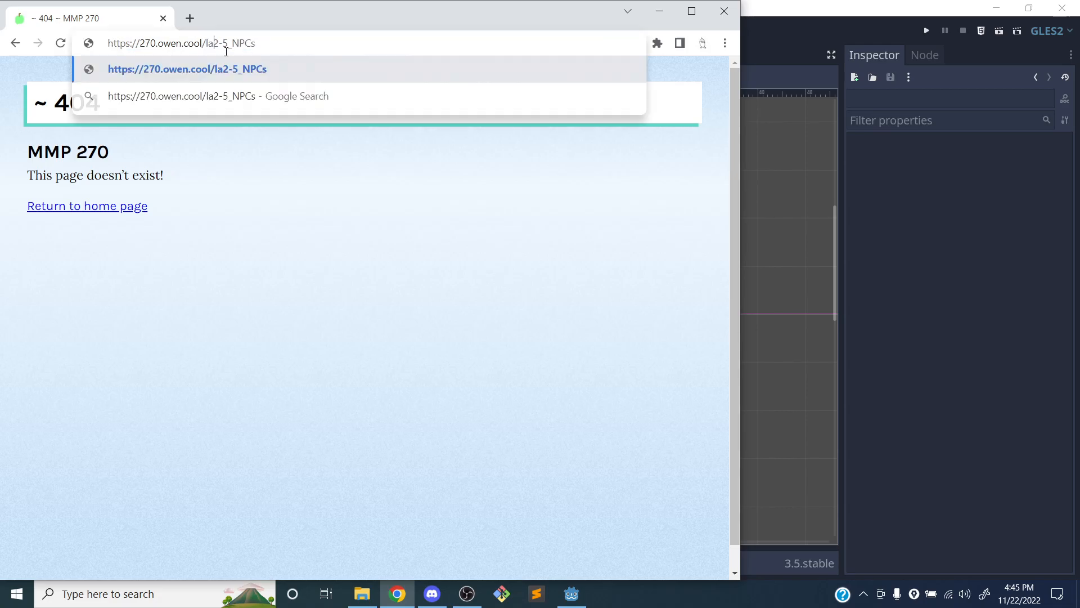
key("Return")
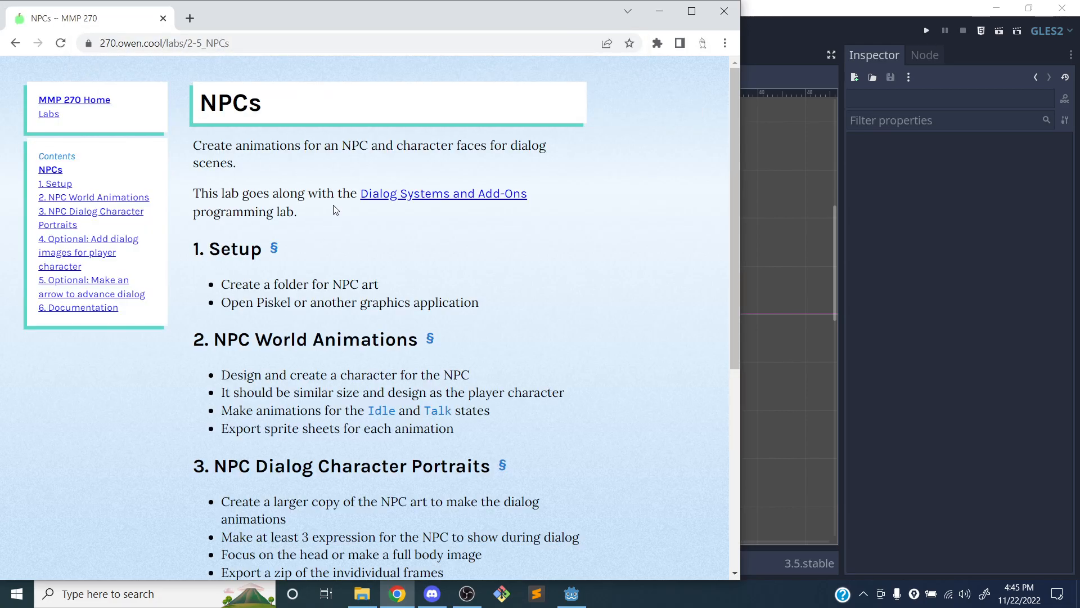
scroll(271, 213, "down", 6)
scroll(291, 231, "up", 6)
scroll(294, 237, "down", 3)
scroll(294, 236, "down", 4)
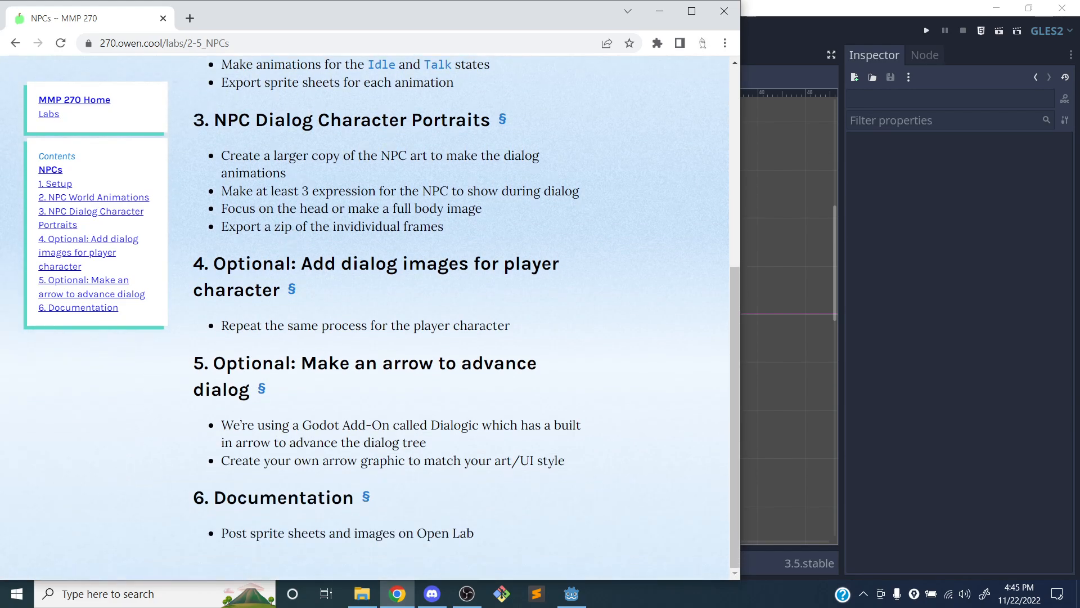
Switch back to Godot and change the type of the NPC root node to Area2D
scroll(313, 215, "up", 6)
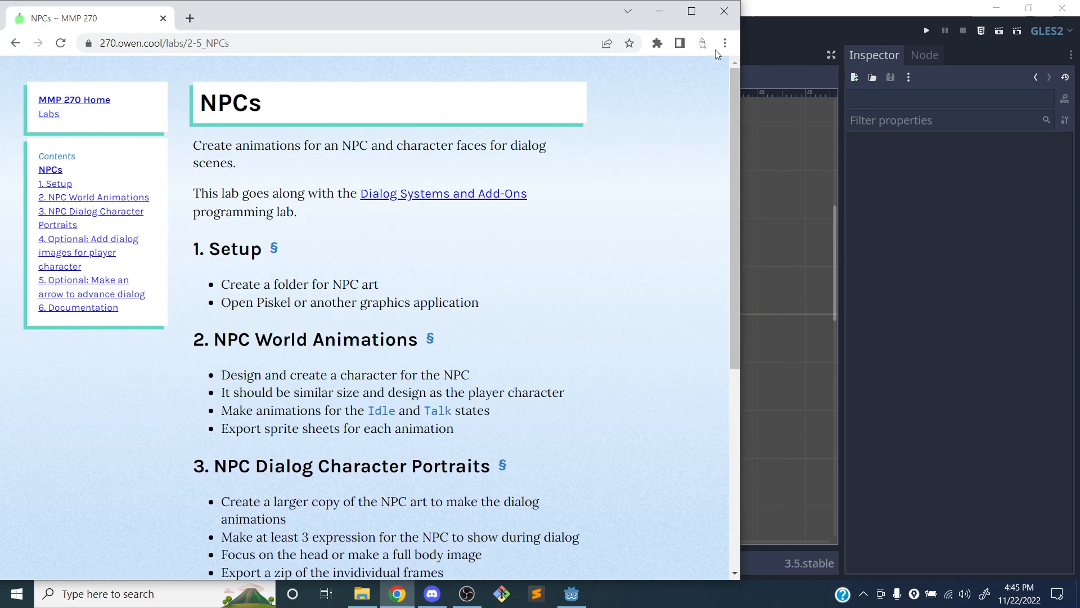
left_click(803, 15)
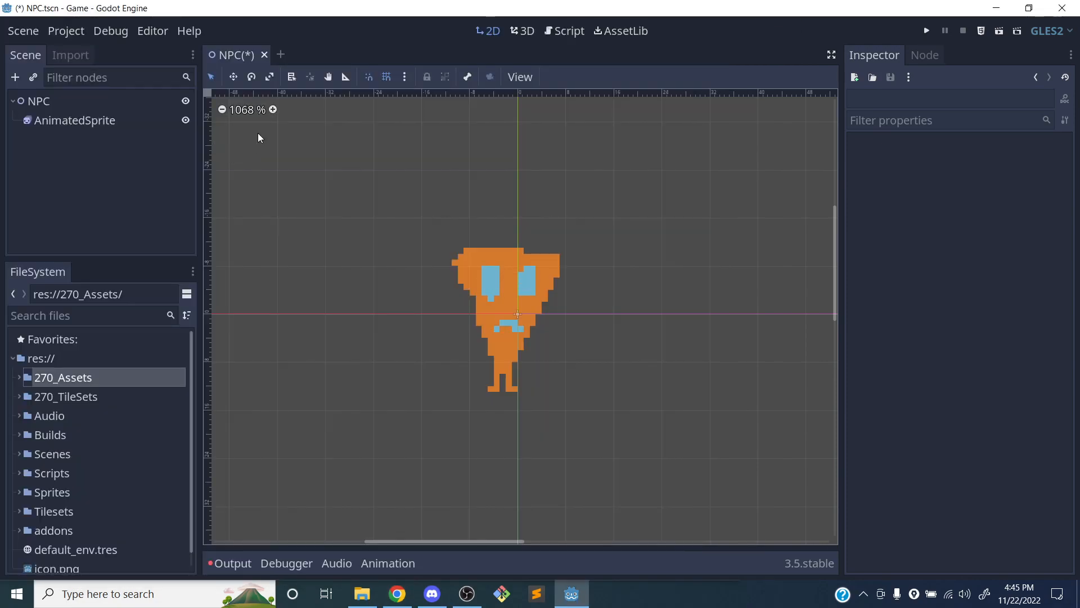
left_click(53, 99)
right_click(46, 105)
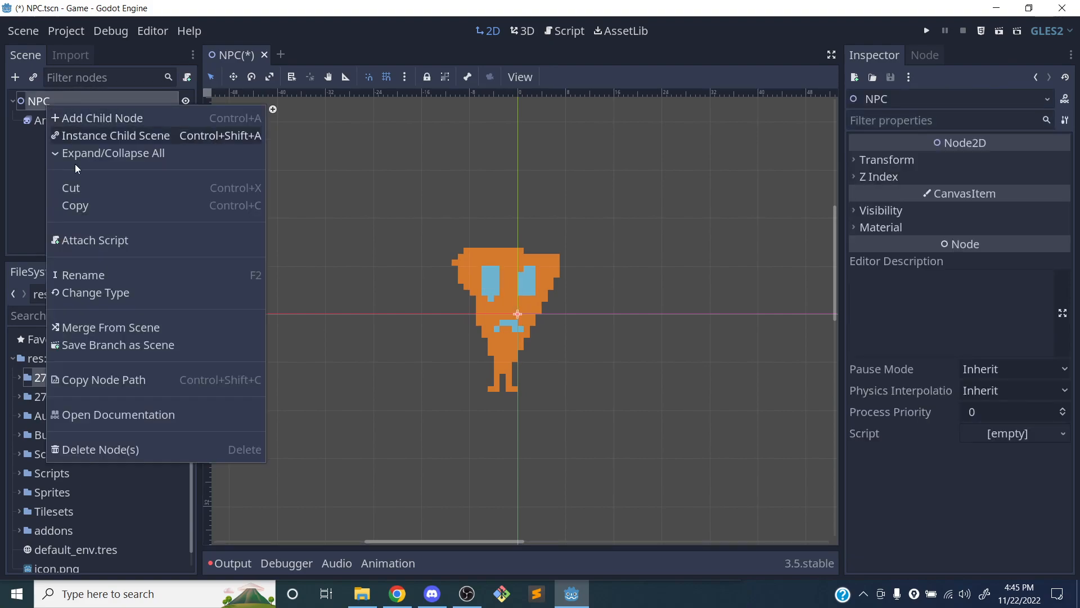
left_click(102, 294)
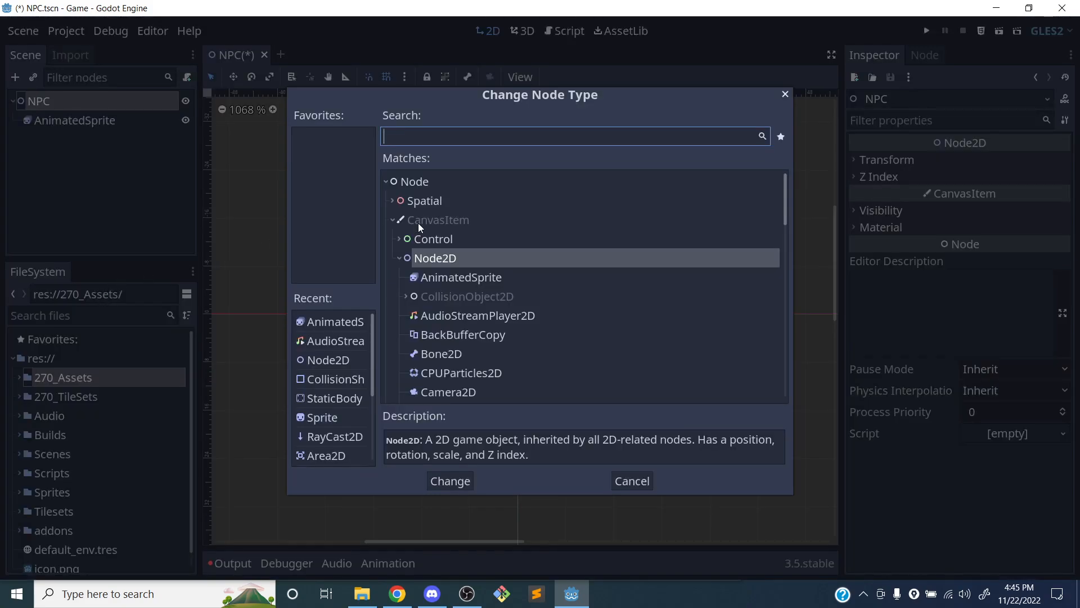
type("area")
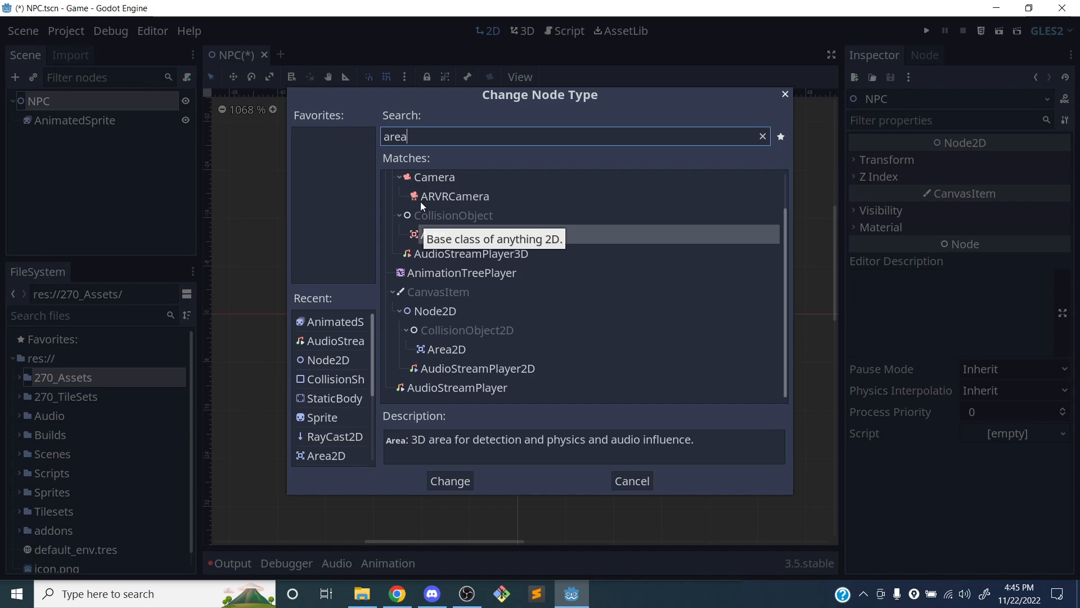
left_click(458, 349)
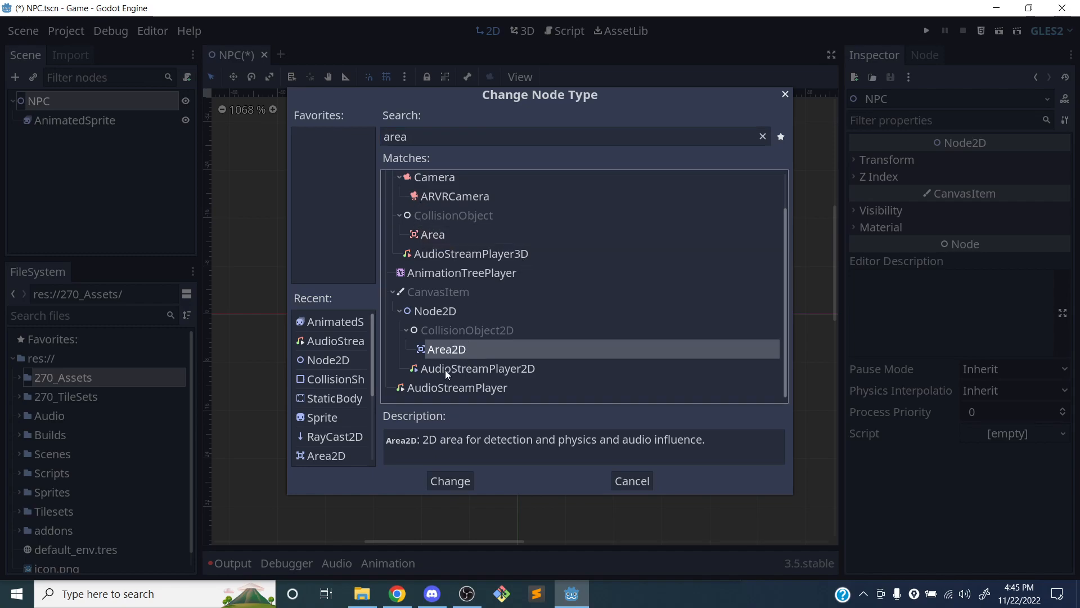
left_click(449, 481)
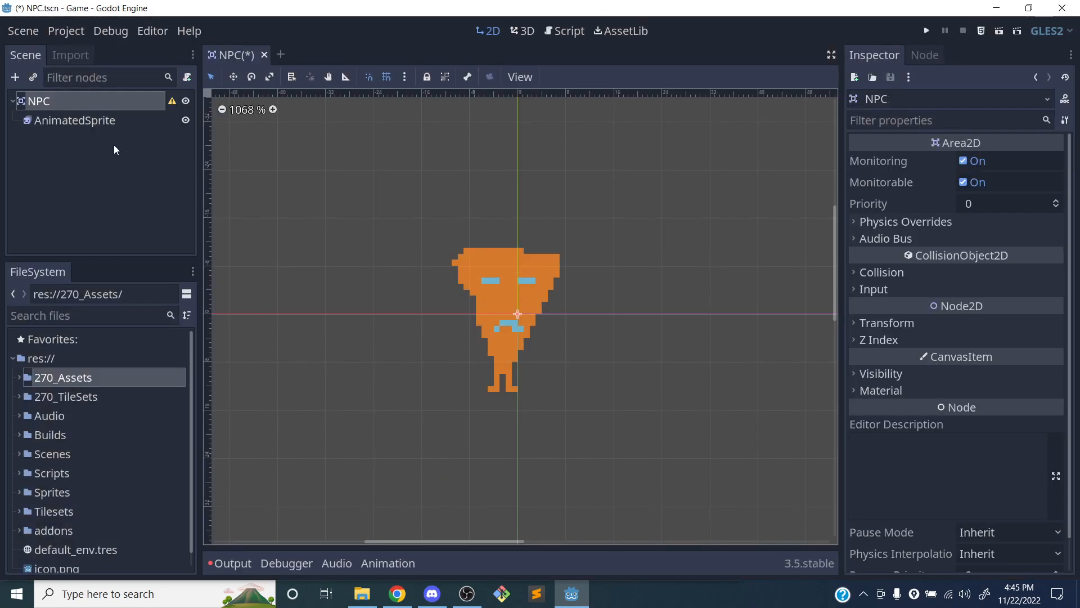
Add a CollisionShape2D child node to the NPC root node
right_click(60, 103)
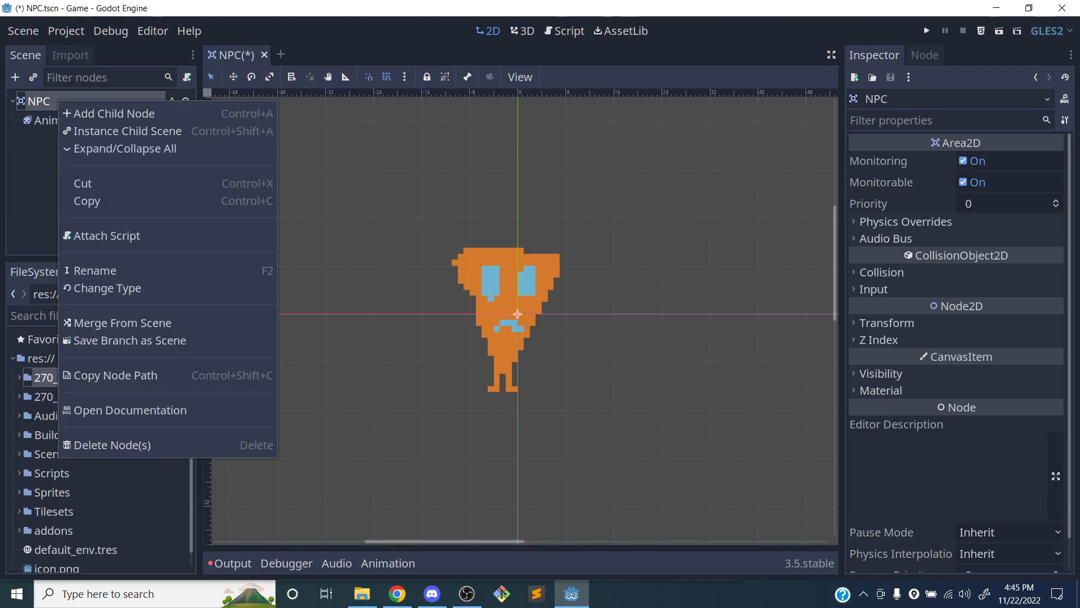
left_click(82, 114)
type("collision")
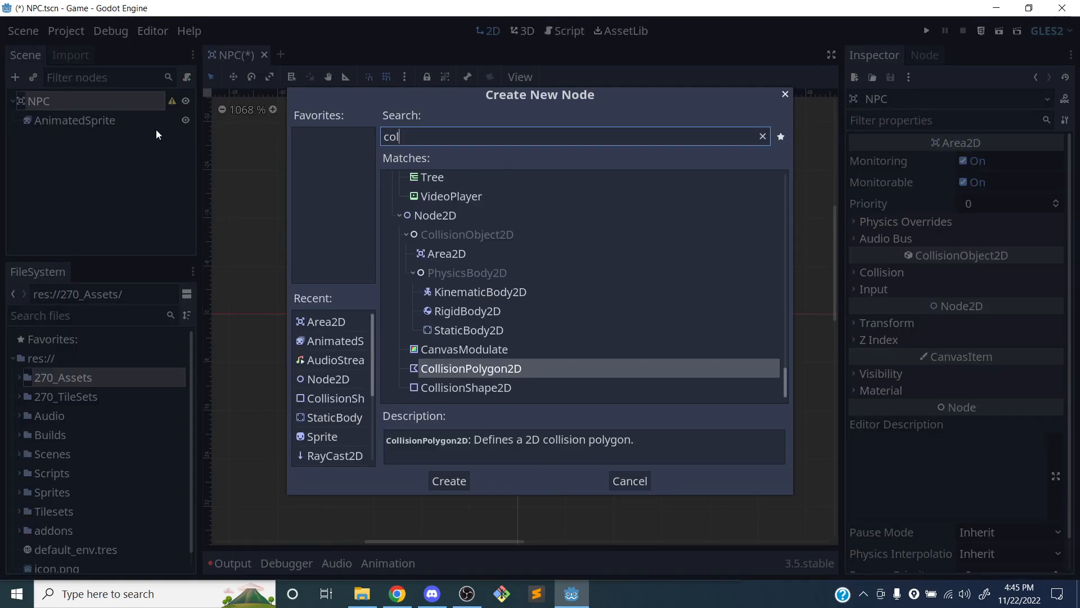
key("Down")
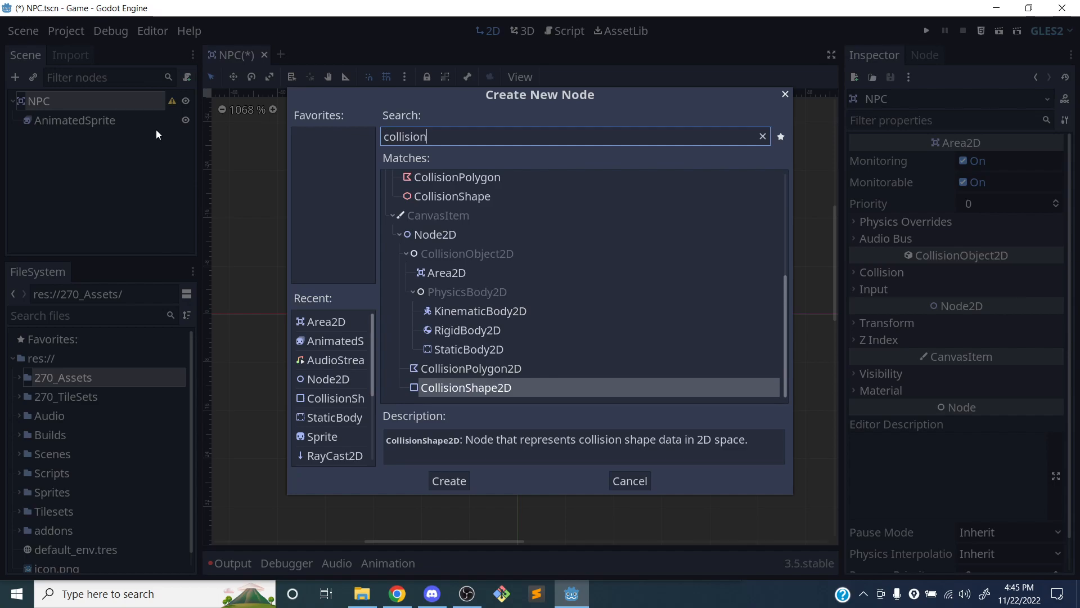
key("Return")
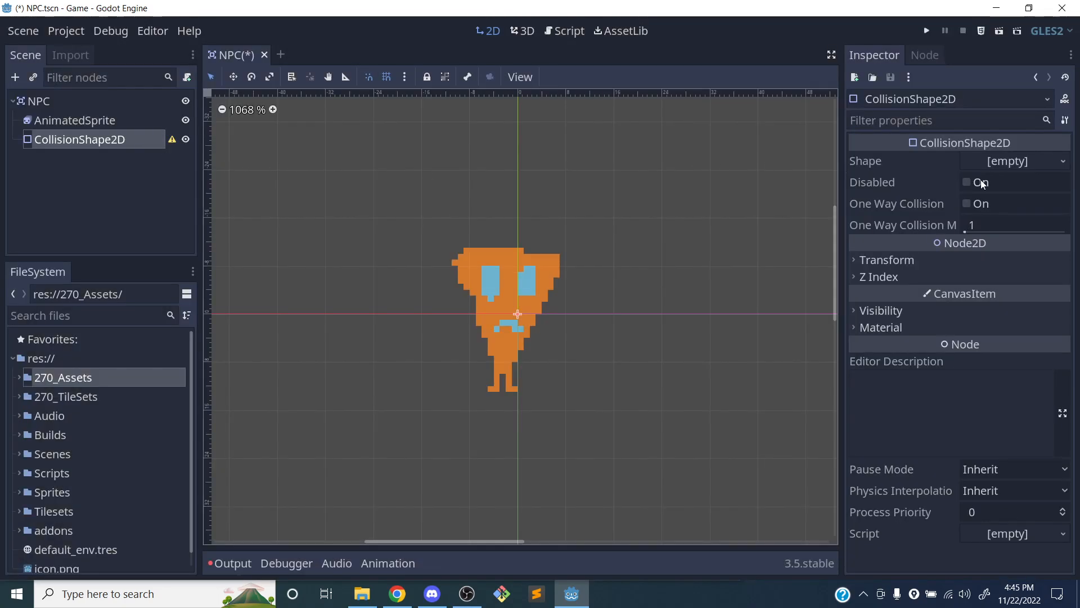
Give the collision shape a new CircleShape2D, enlarge it around the NPC to a radius of about 40 pixels, and save the scene
left_click(1014, 155)
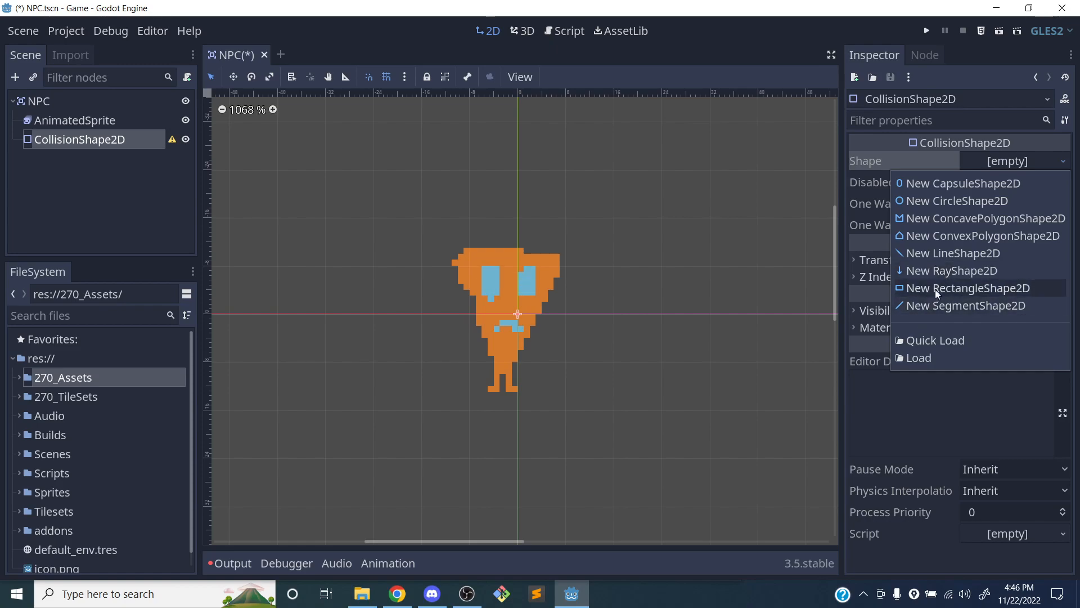
left_click(924, 198)
scroll(532, 242, "down", 5)
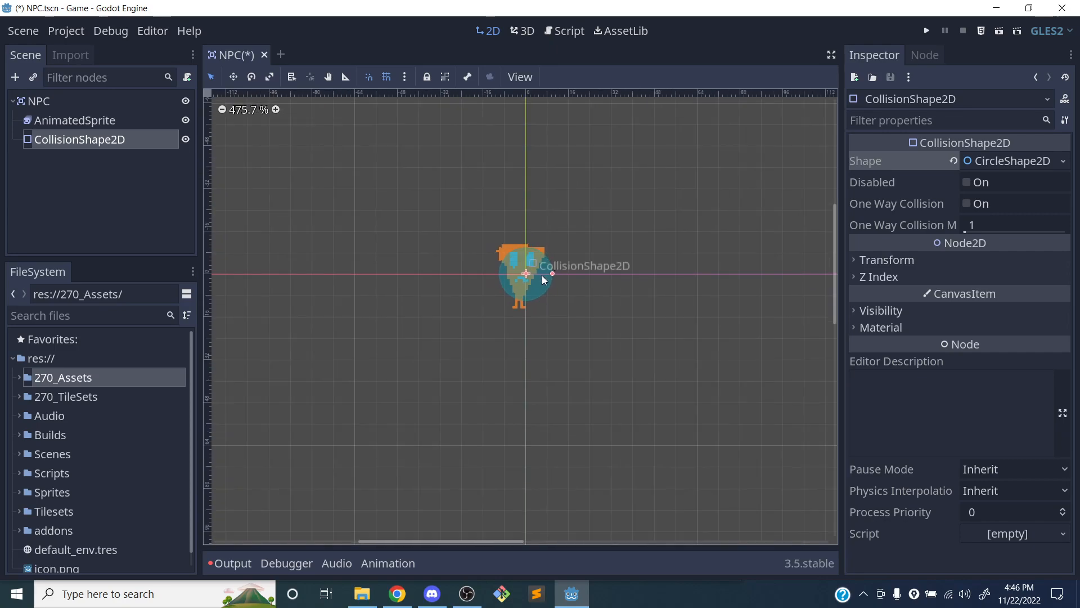
left_click_drag(553, 273, 634, 265)
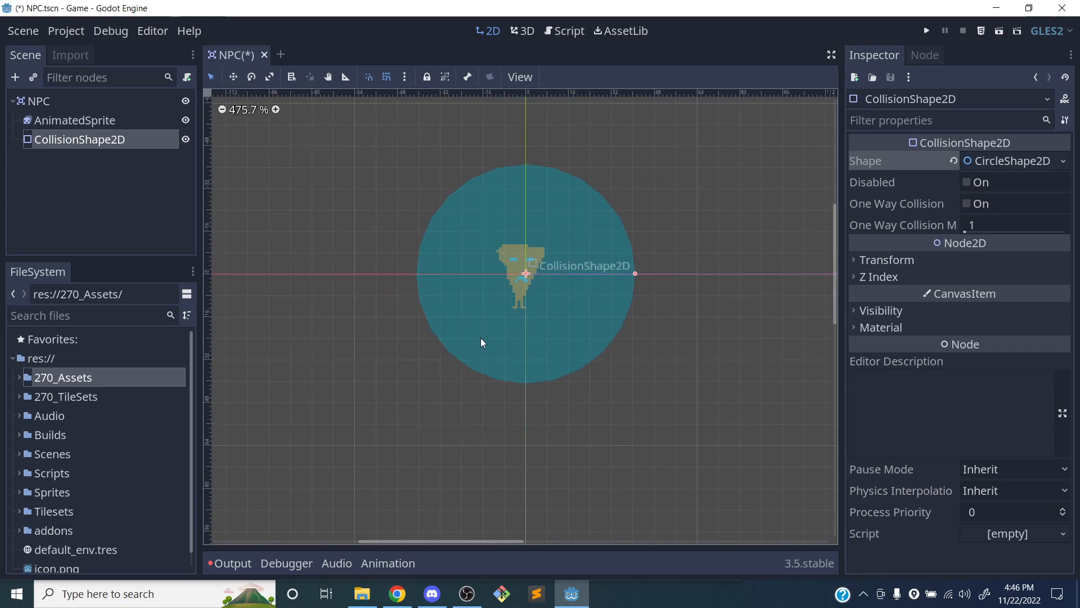
scroll(380, 360, "down", 4)
middle_click_drag(359, 312, 289, 344)
scroll(376, 353, "up", 11)
key("ctrl+s")
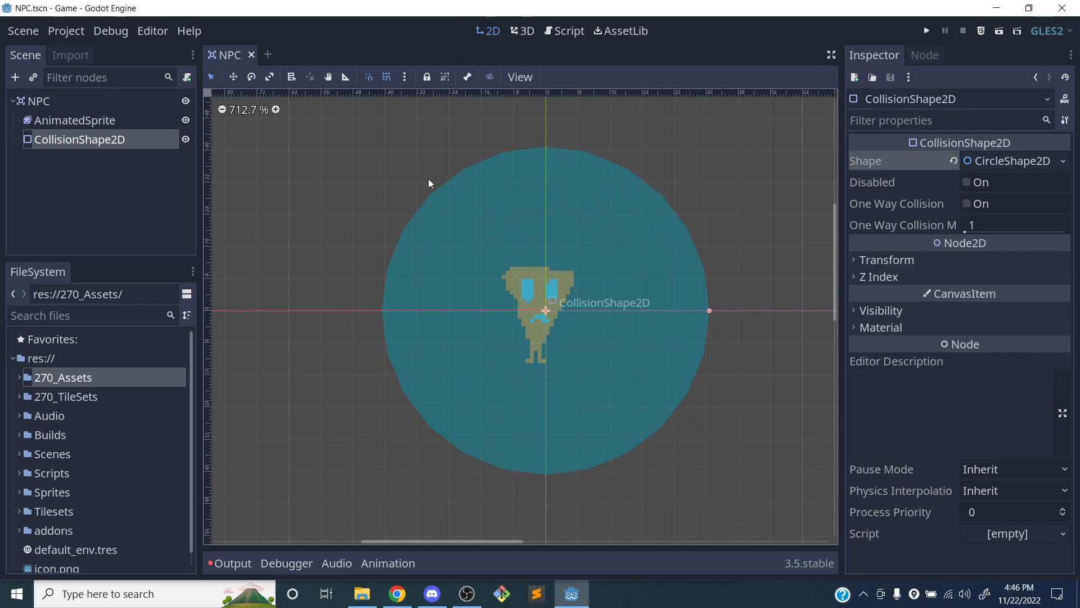
key("ctrl+s")
left_click(95, 108)
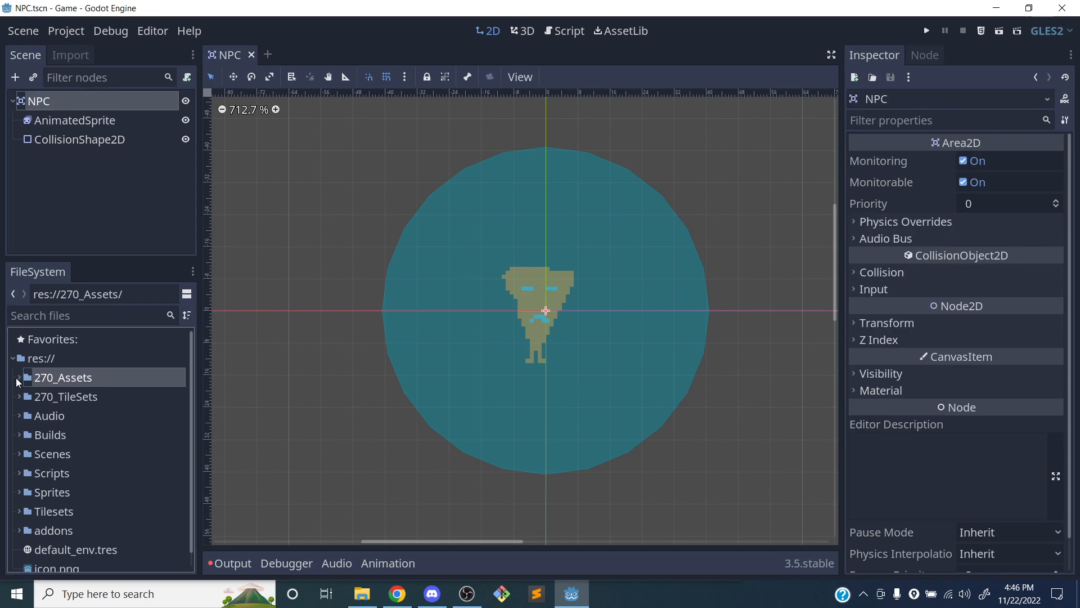
left_click(20, 381)
left_click(19, 382)
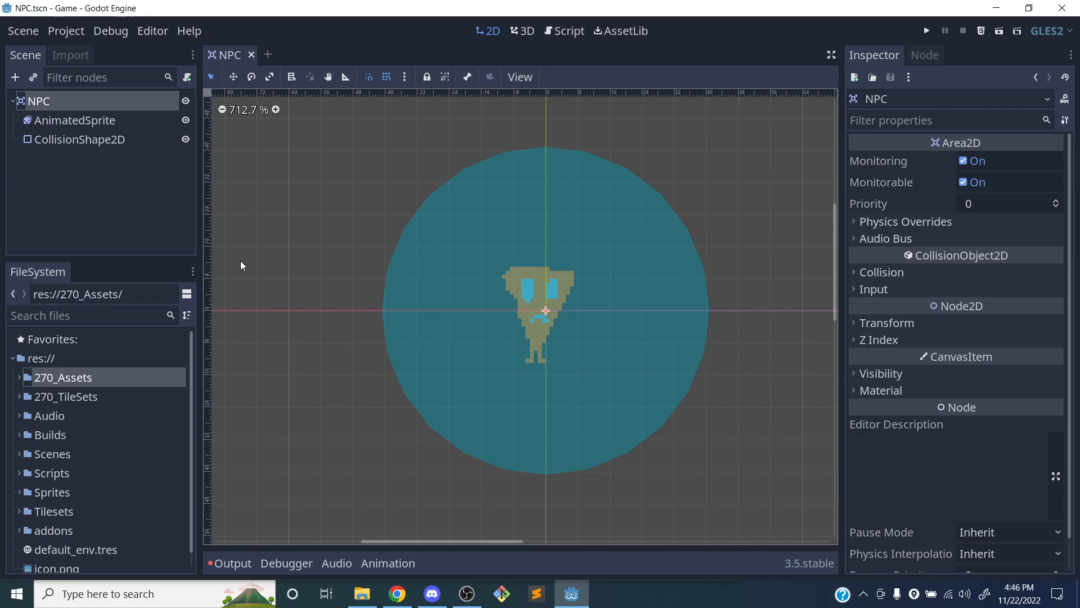
left_click(90, 192)
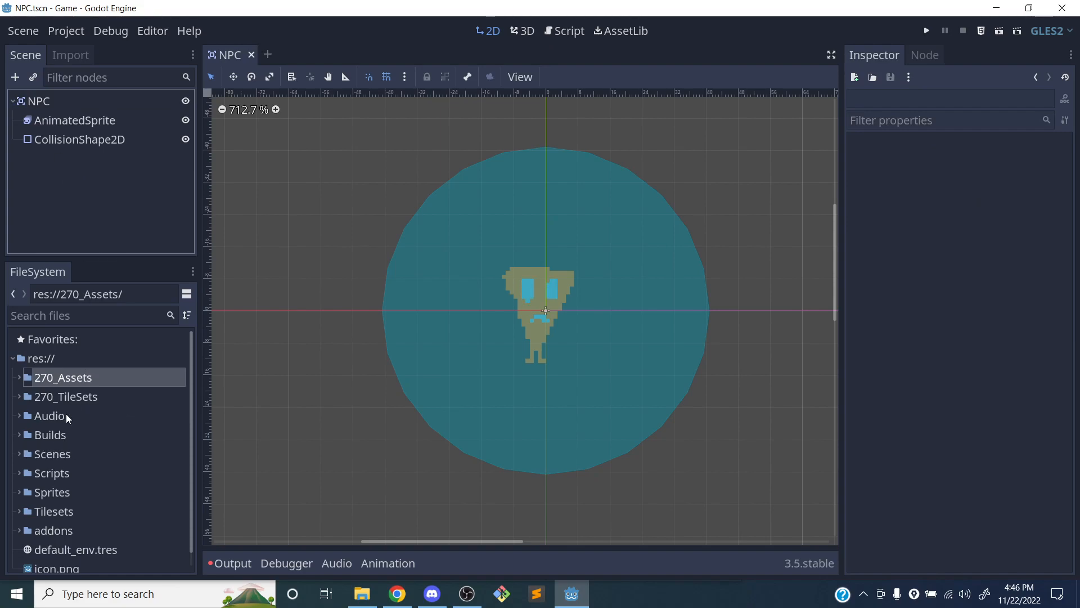
Open AutoTile_RPG.tscn from the project's Scenes folder
left_click(21, 454)
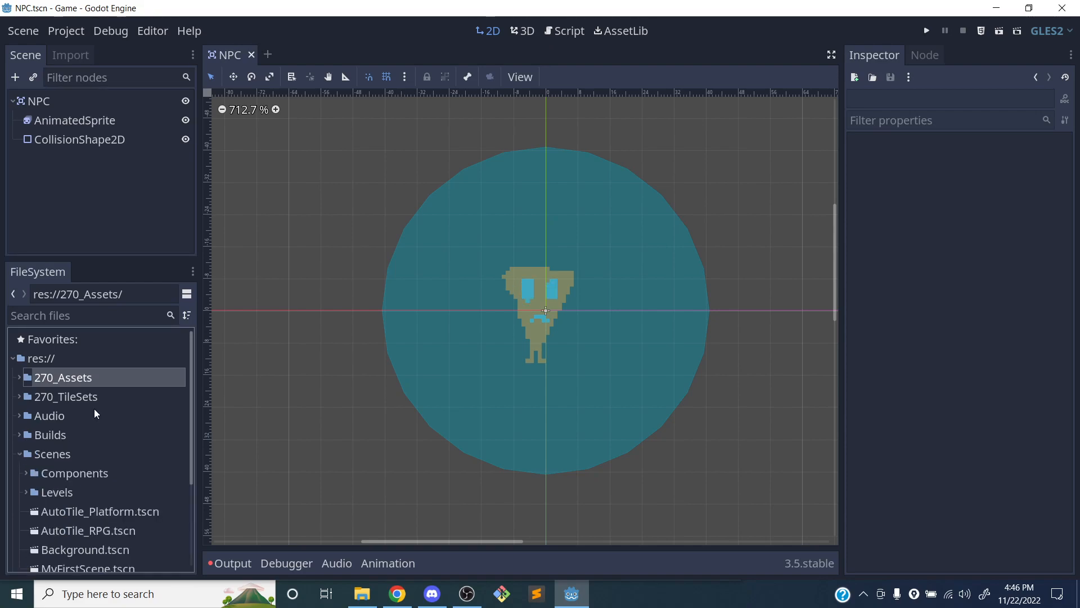
scroll(98, 389, "down", 2)
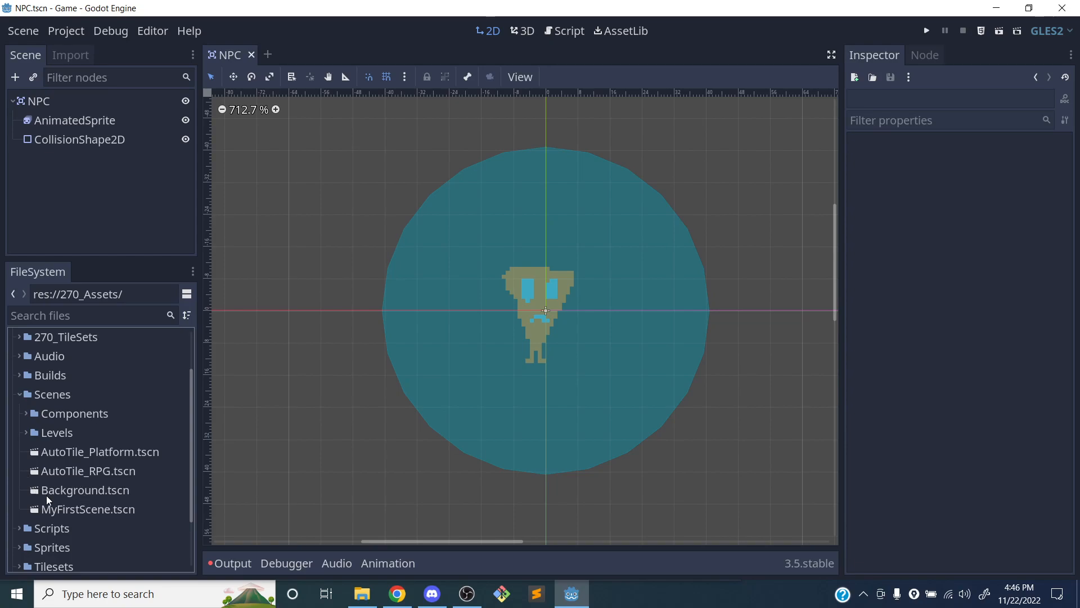
left_click(69, 470)
double_click(69, 470)
scroll(403, 348, "up", 4)
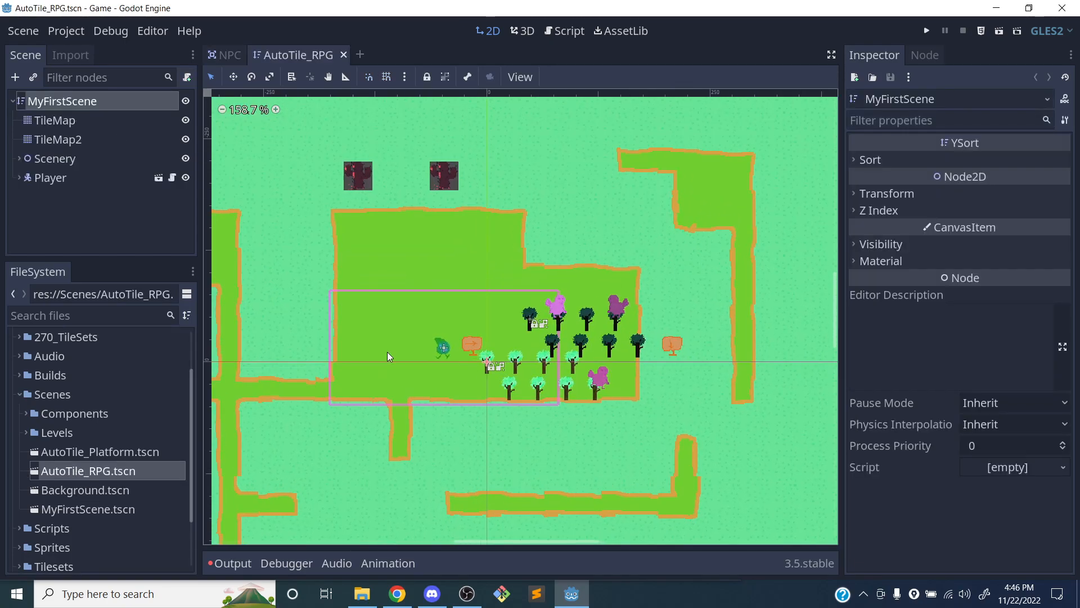
Instance Scenes/Components/NPC.tscn as a child of the MyFirstScene root node
scroll(387, 352, "down", 12)
middle_click_drag(414, 351, 459, 382)
scroll(471, 291, "up", 8)
scroll(422, 342, "up", 8)
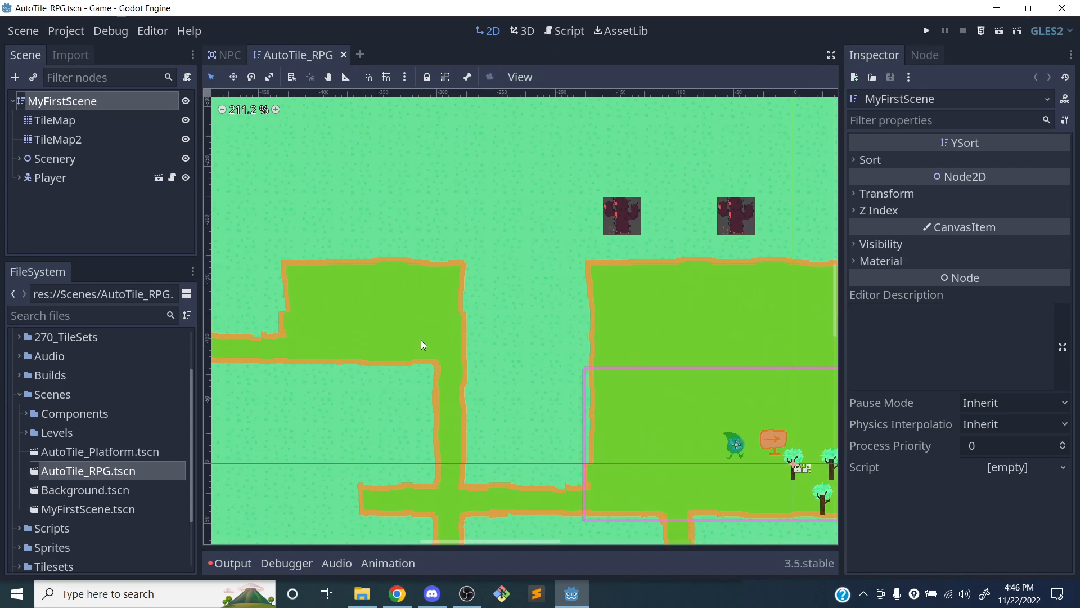
middle_click_drag(354, 325, 444, 333)
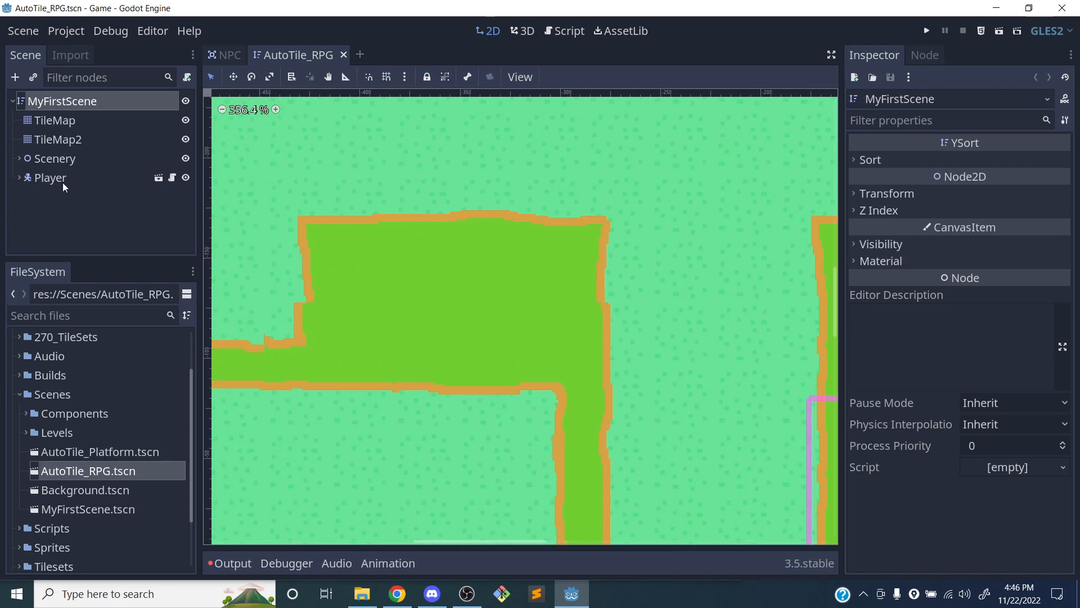
left_click(53, 201)
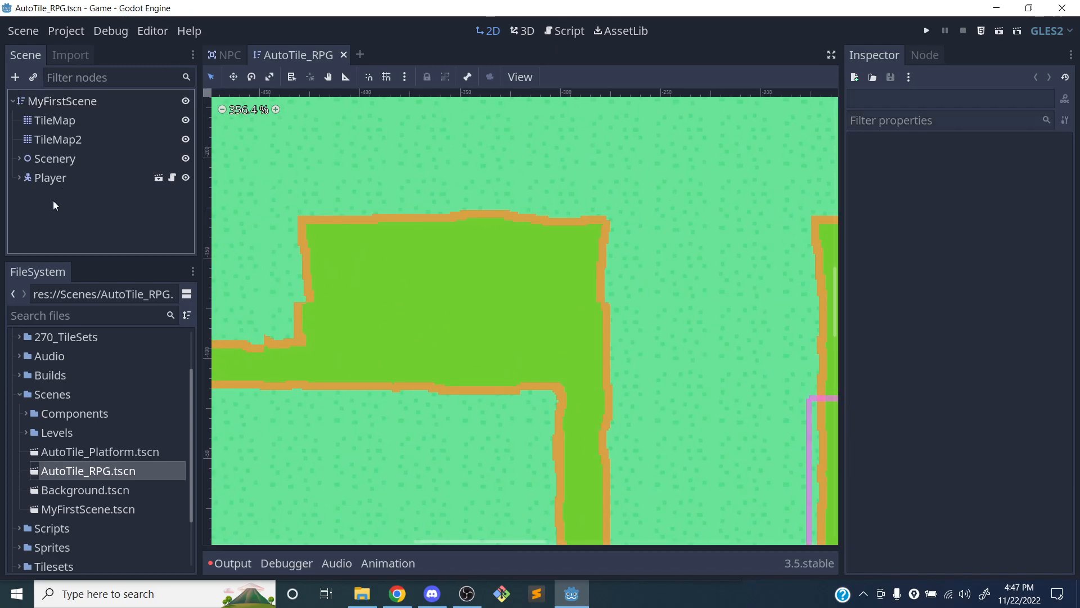
left_click(63, 103)
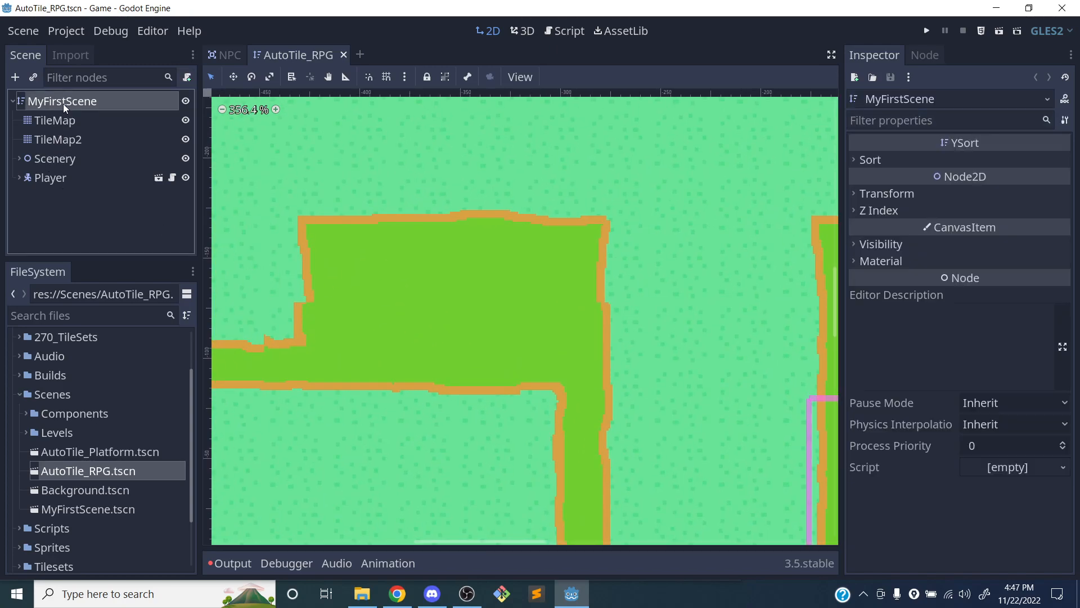
left_click(32, 77)
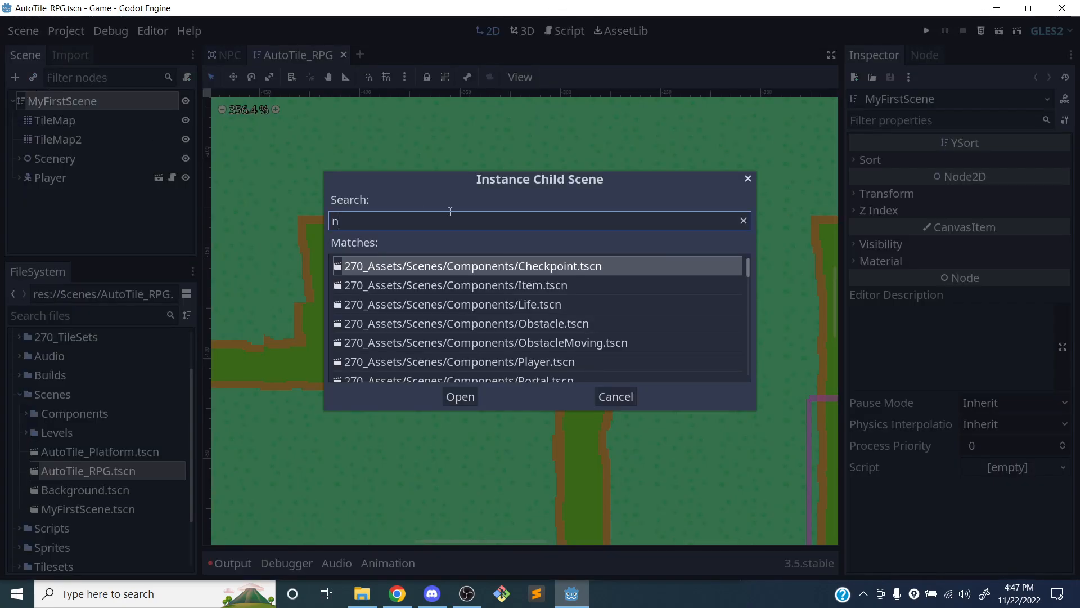
type("npc")
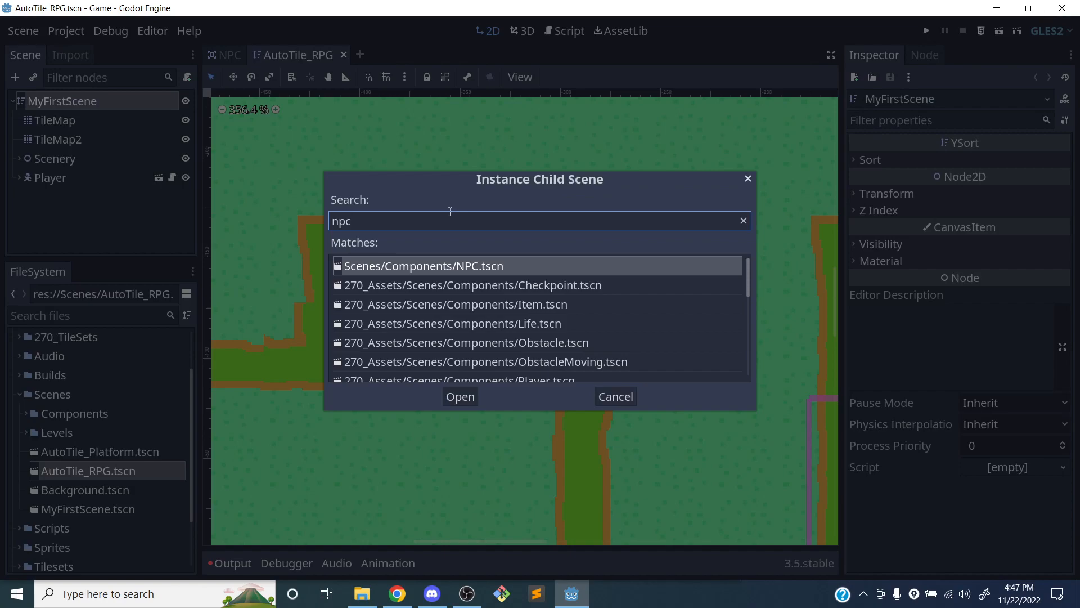
scroll(427, 292, "down", 5)
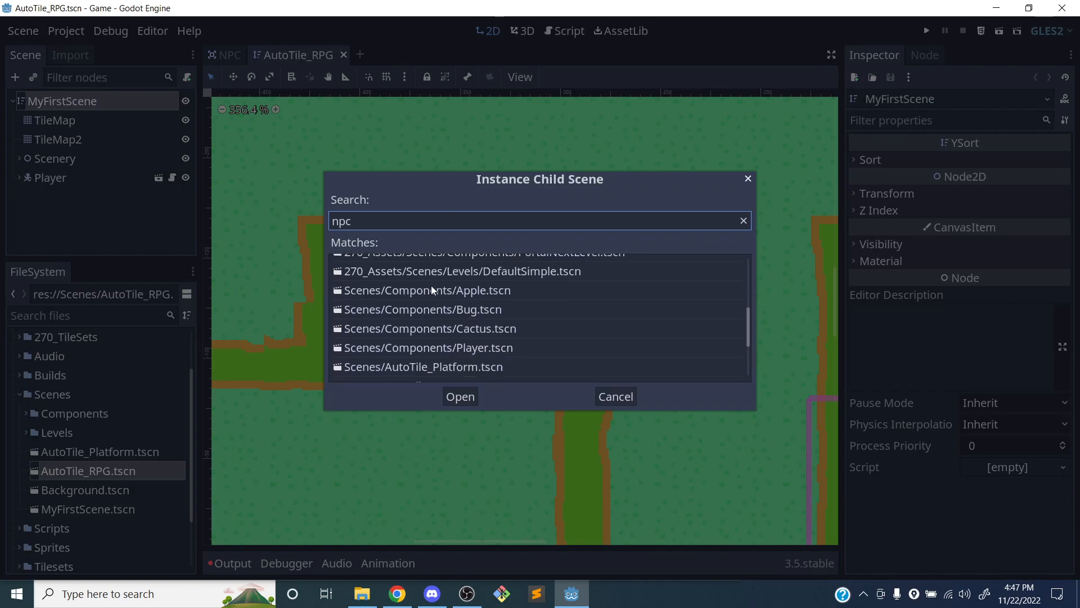
scroll(434, 287, "down", 2)
scroll(435, 288, "up", 6)
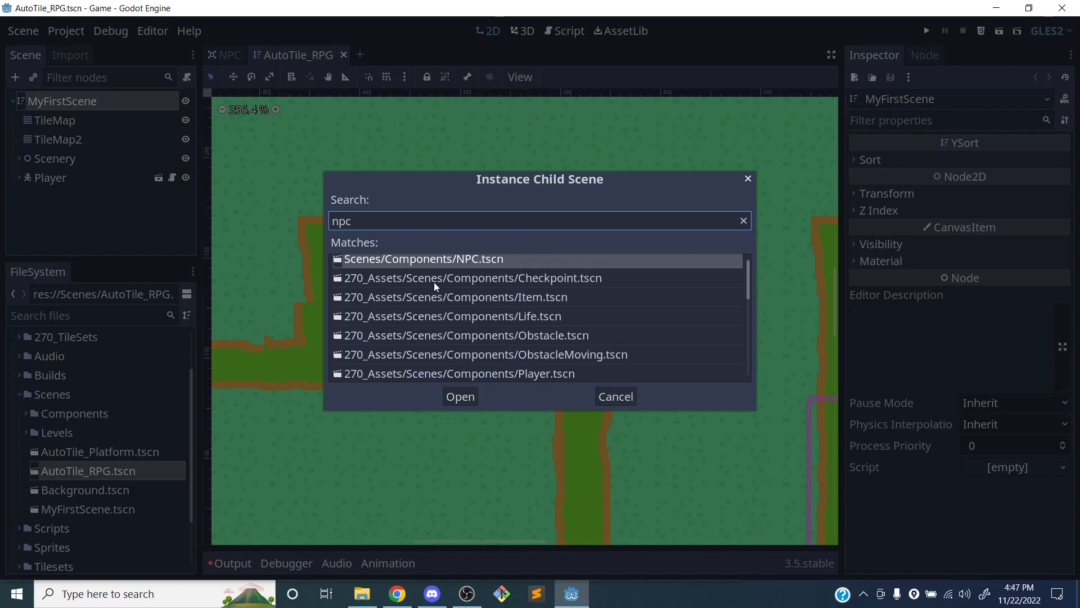
left_click(461, 397)
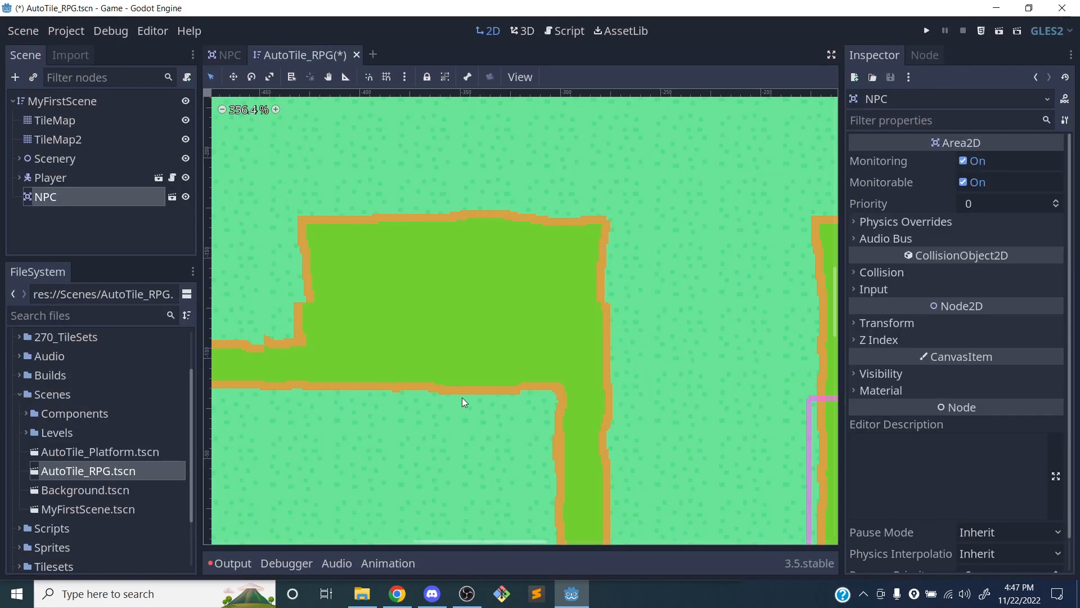
Move the NPC from the scene origin into the small grassy clearing northwest of the player, and save the scene
scroll(482, 367, "down", 7)
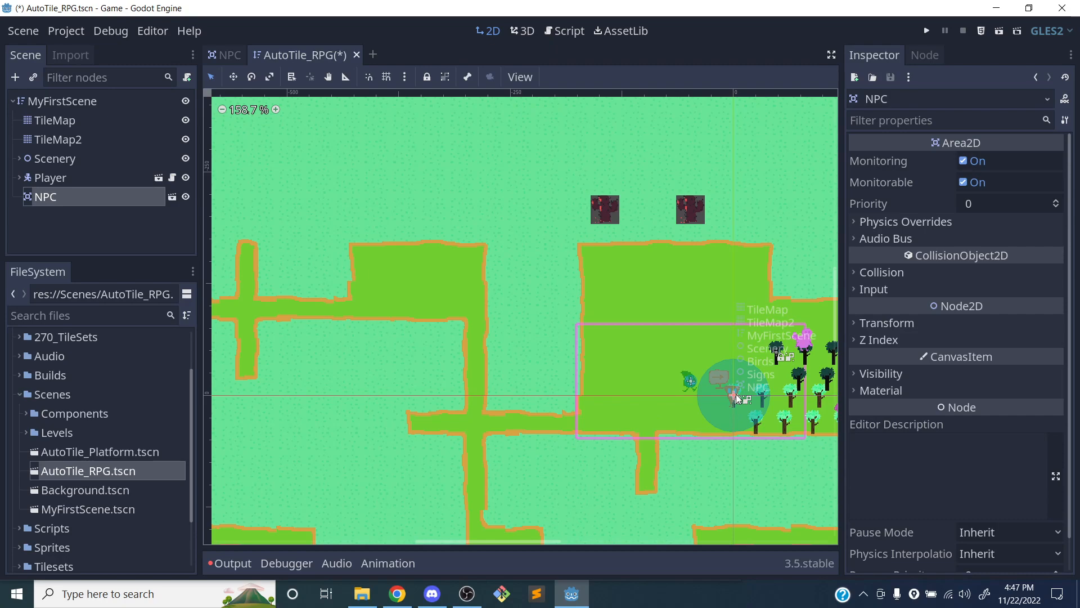
left_click_drag(735, 400, 413, 289)
scroll(394, 291, "up", 10)
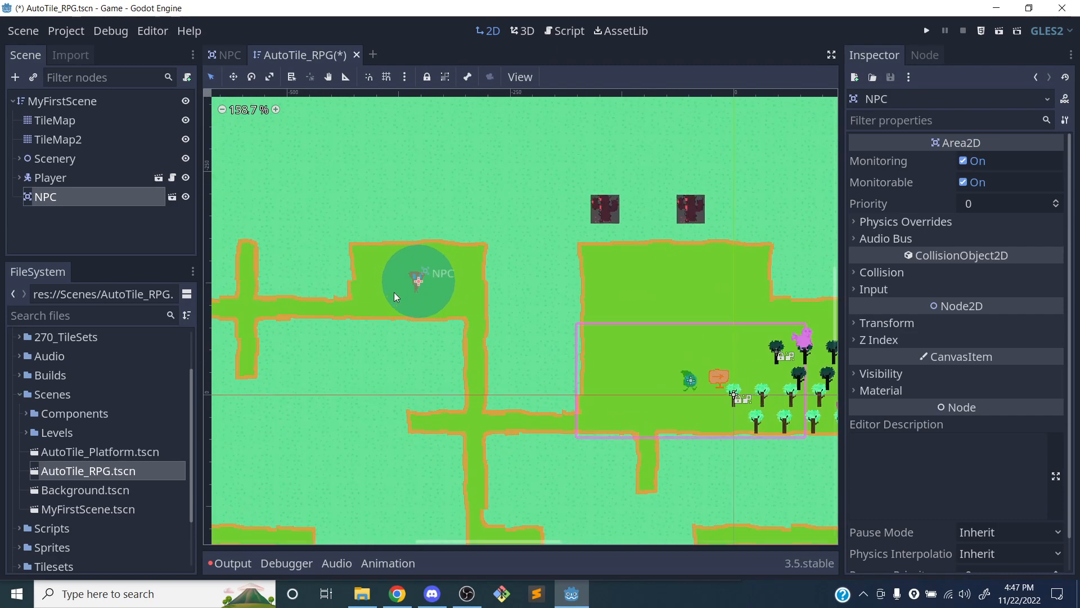
scroll(396, 294, "up", 2)
key("ctrl+s")
Run the current AutoTile_RPG scene to test it with the placed NPC
scroll(457, 297, "down", 10)
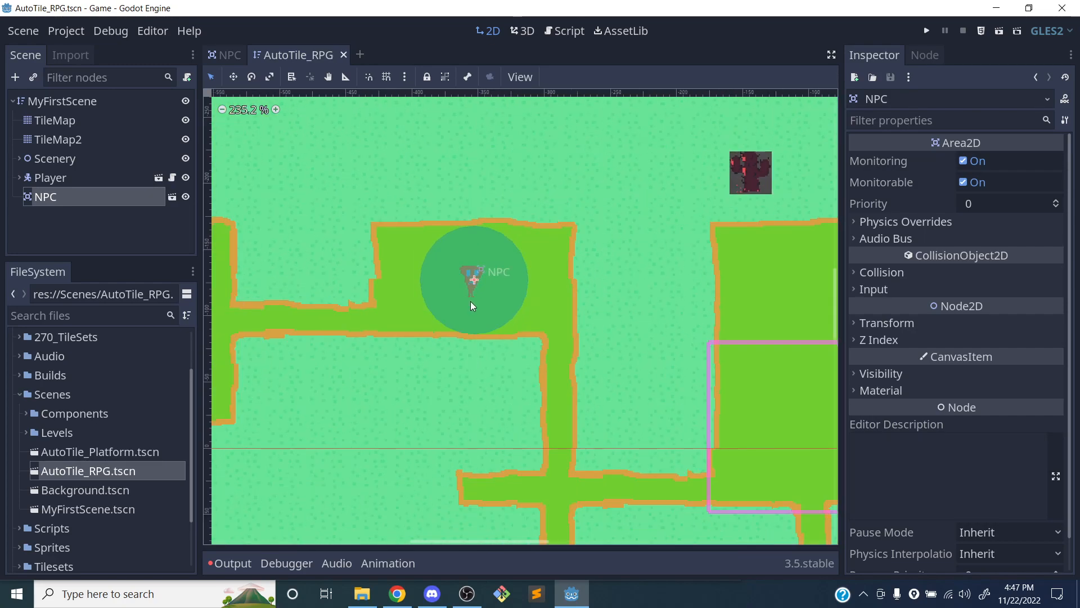
scroll(476, 312, "down", 4)
middle_click_drag(502, 340, 434, 295)
scroll(435, 296, "up", 1)
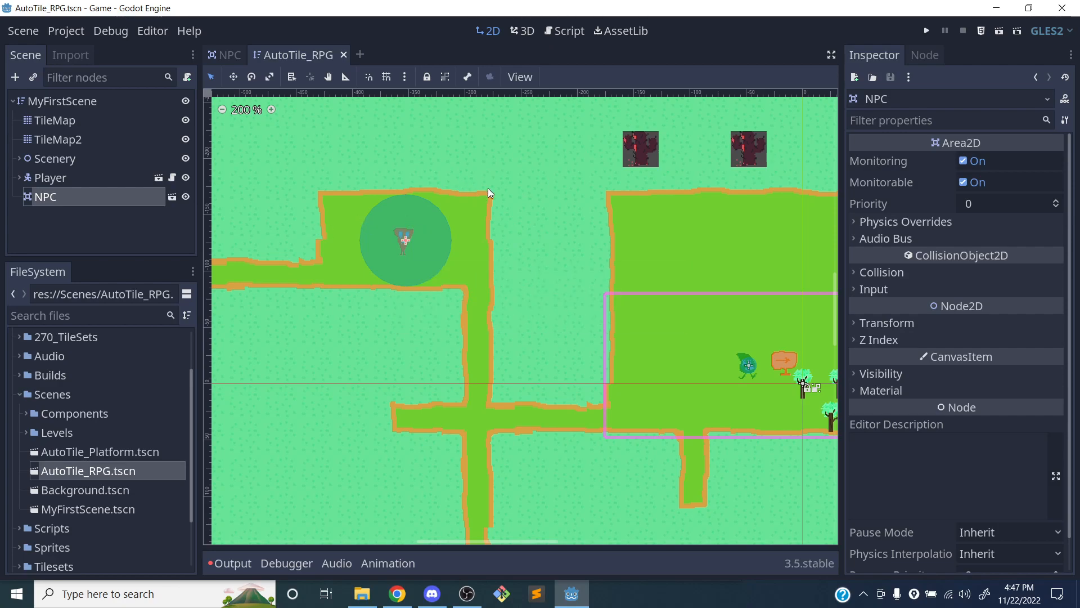
left_click(998, 32)
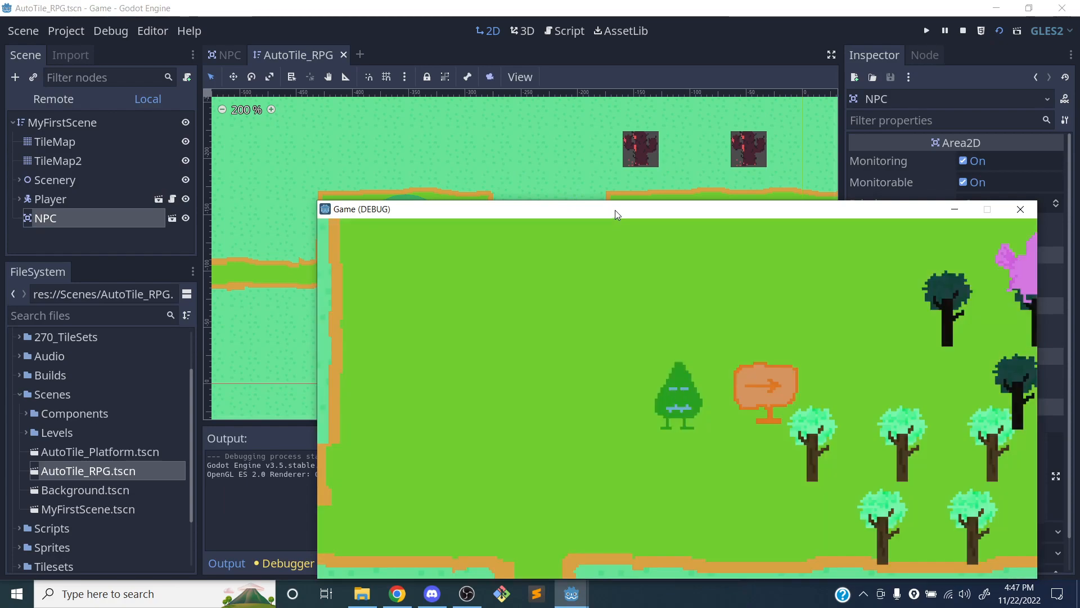
Walk the player out of the starting field and along the grassy paths to the NPC in the northwest clearing
left_click_drag(617, 211, 528, 181)
key("Down")
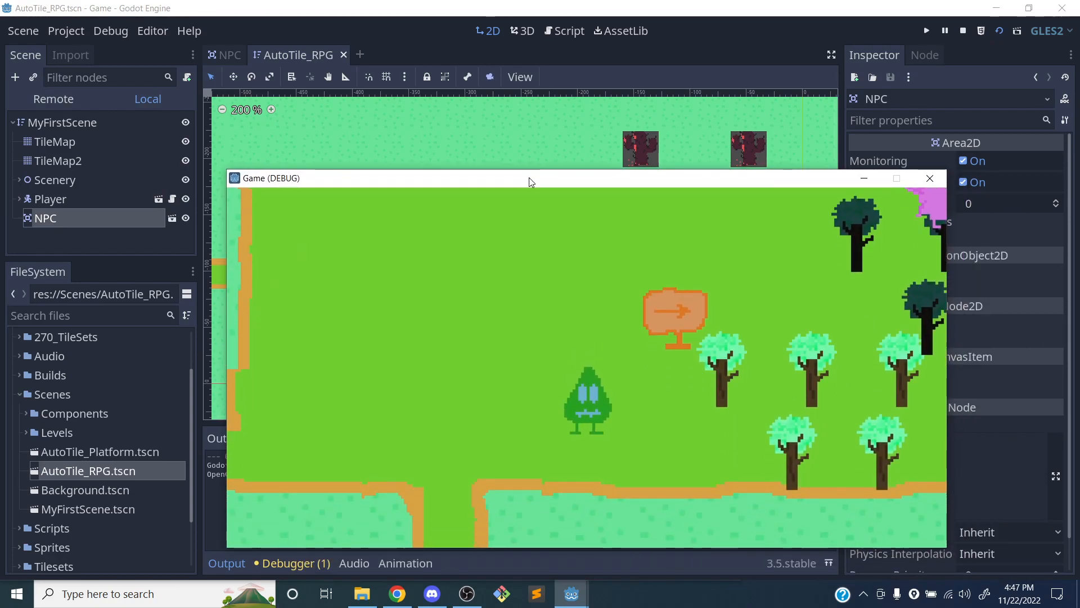
key("Left")
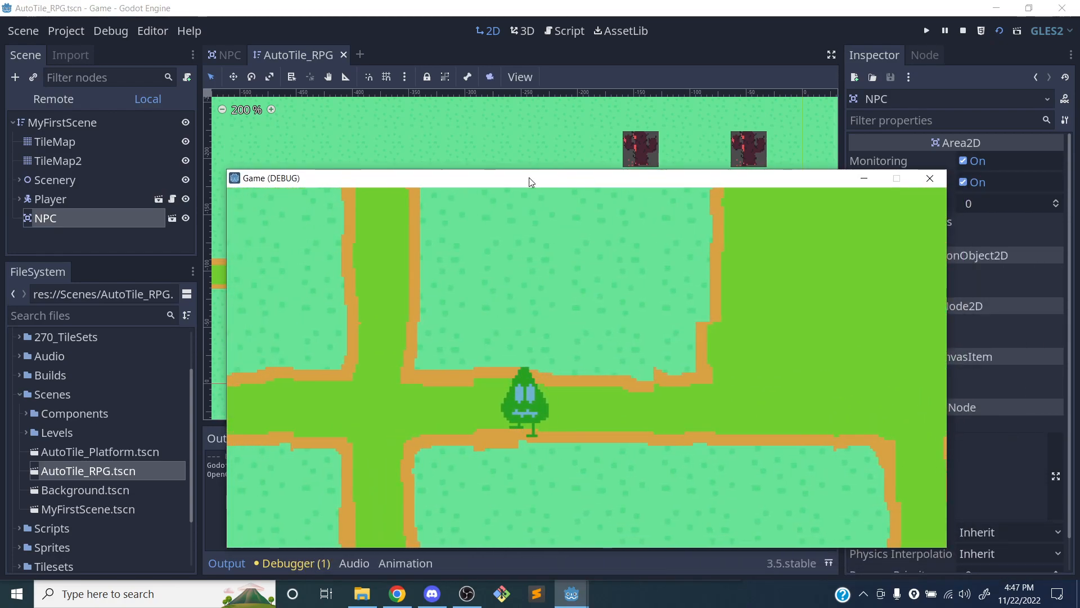
key("Up")
key("Right")
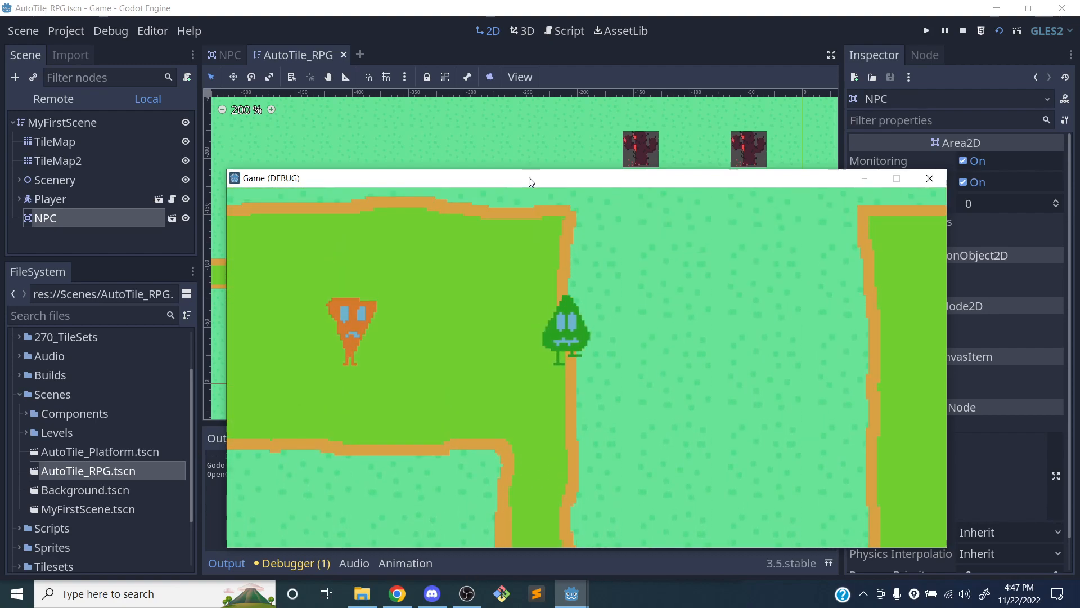
key("Left")
key("Down")
key("Left")
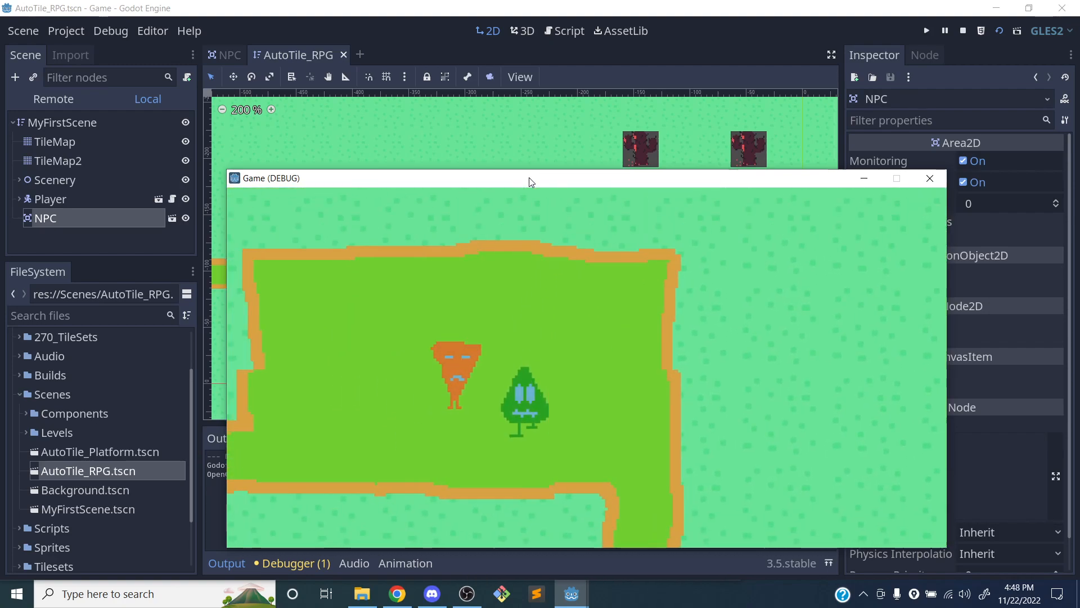
Move the player back and forth beside the NPC to check its idle animation, and close the running game
key("Right")
key("Left")
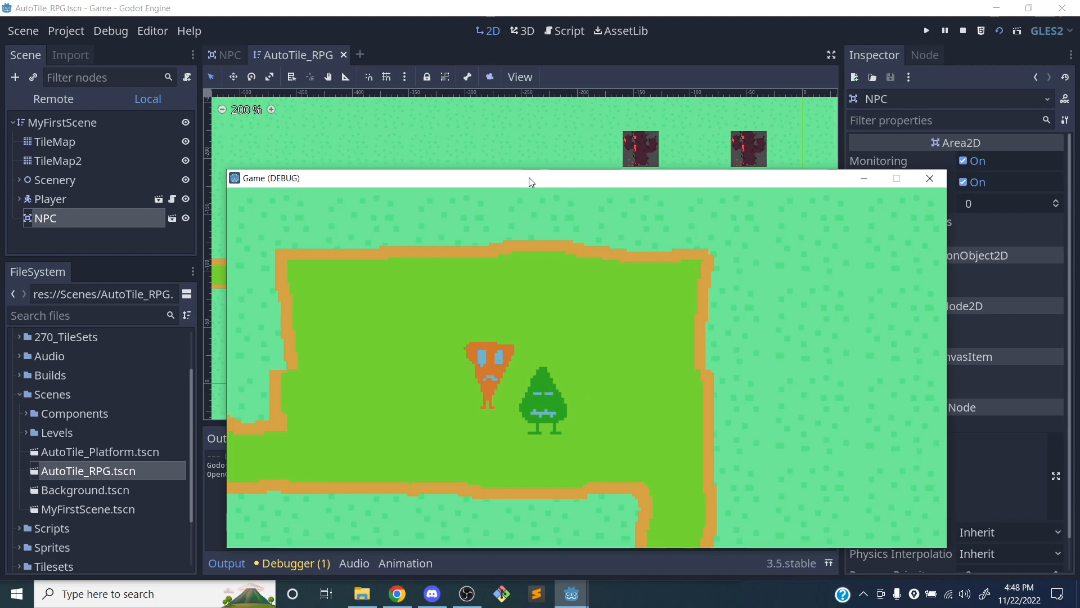
left_click_drag(646, 180, 626, 150)
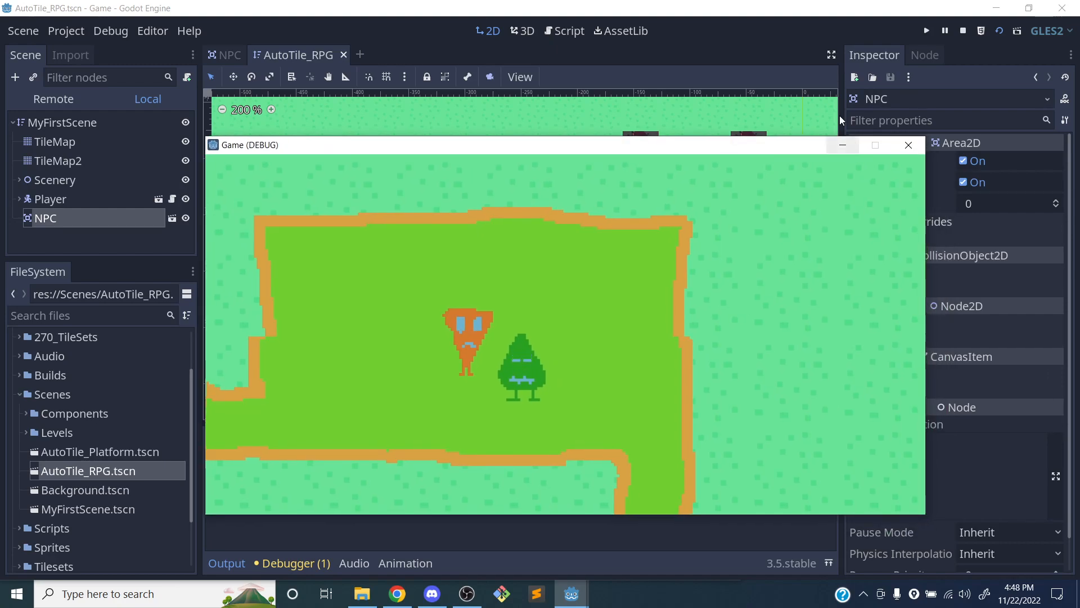
left_click(908, 145)
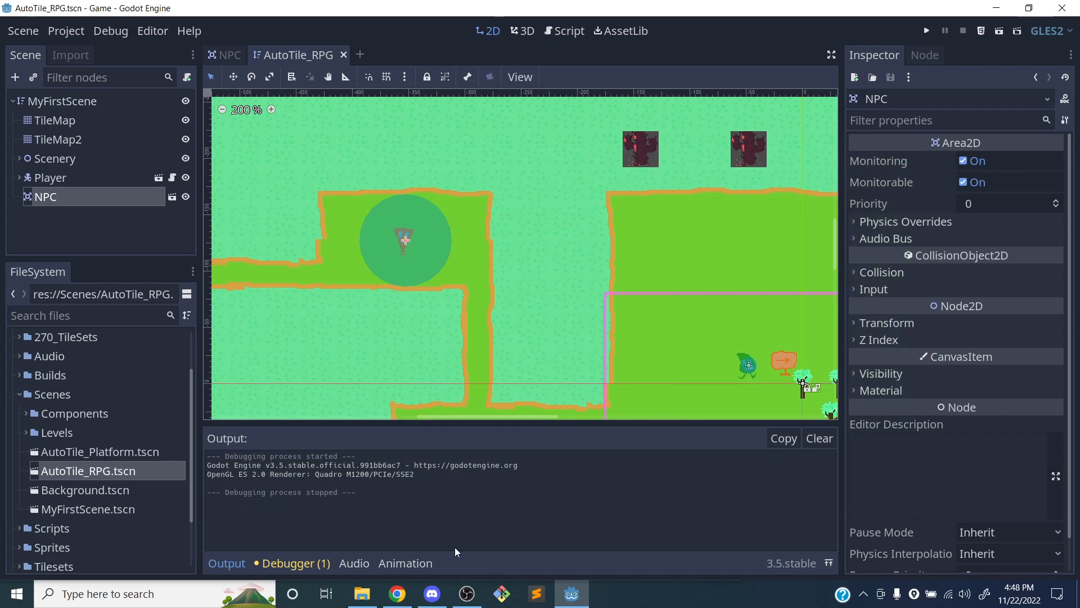
left_click(469, 592)
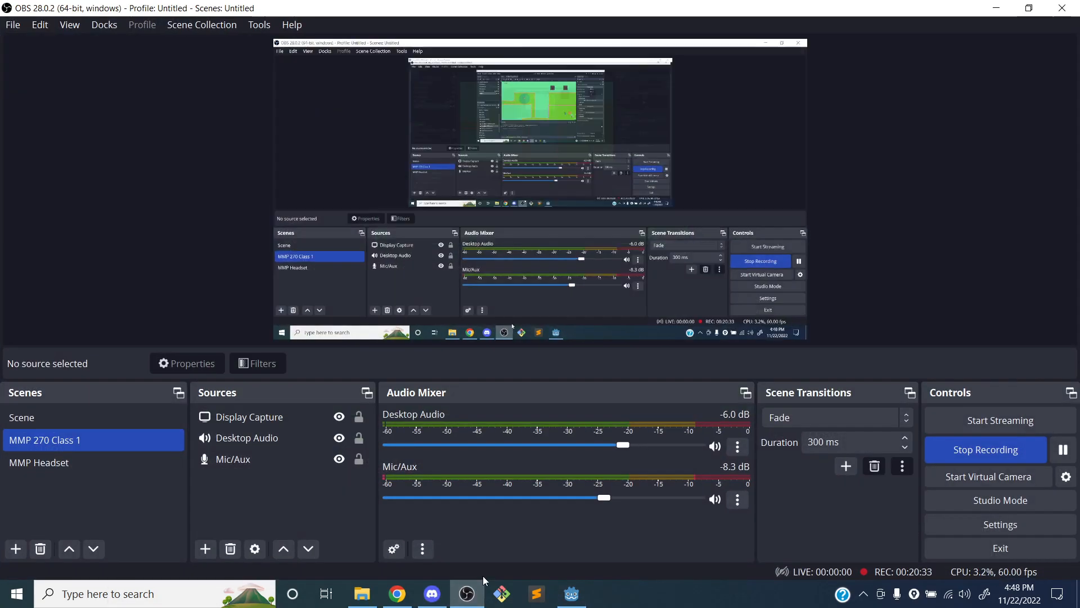